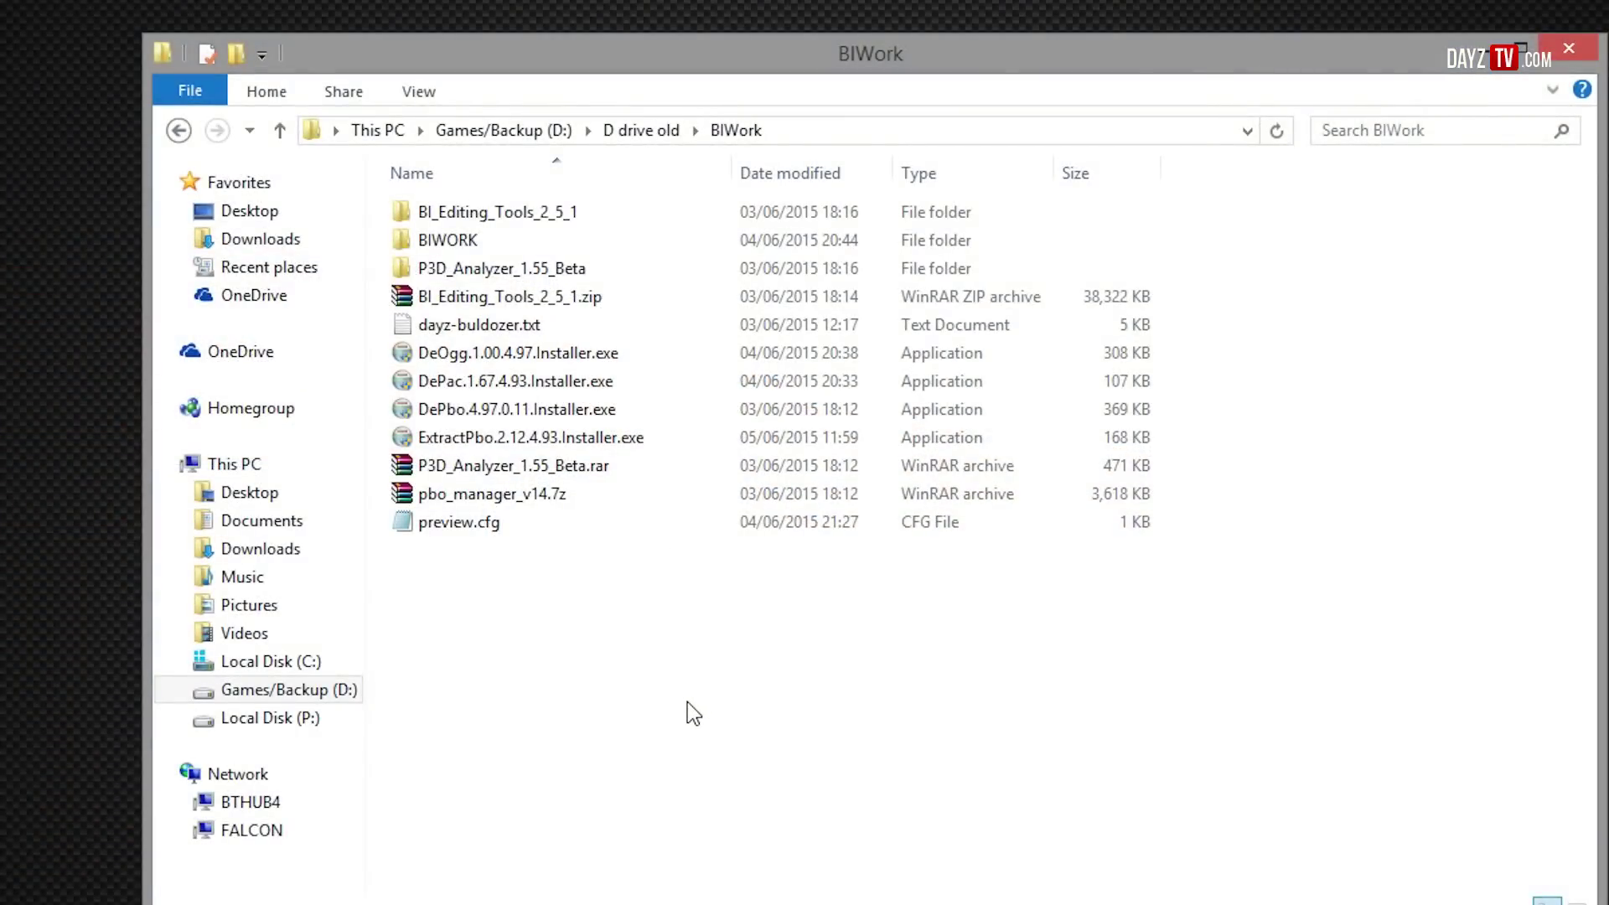
- Run the setup in BI_Editing_Tools_2_5_1 as far as the tool selection, close it, and look through the files on drive P:
click(465, 214)
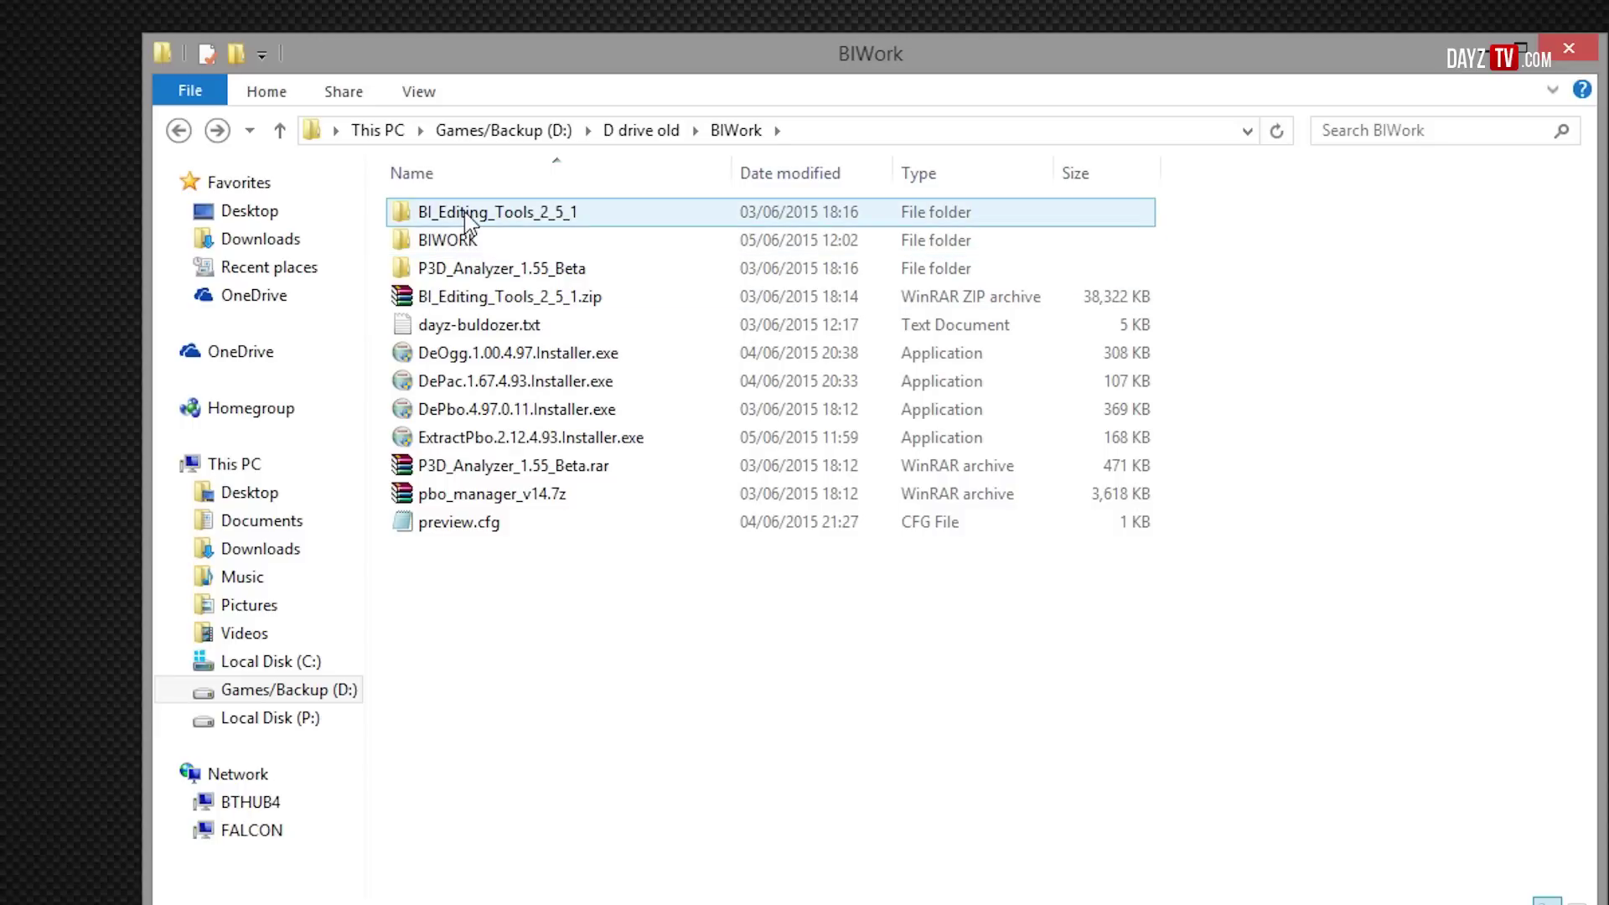
double_click(466, 214)
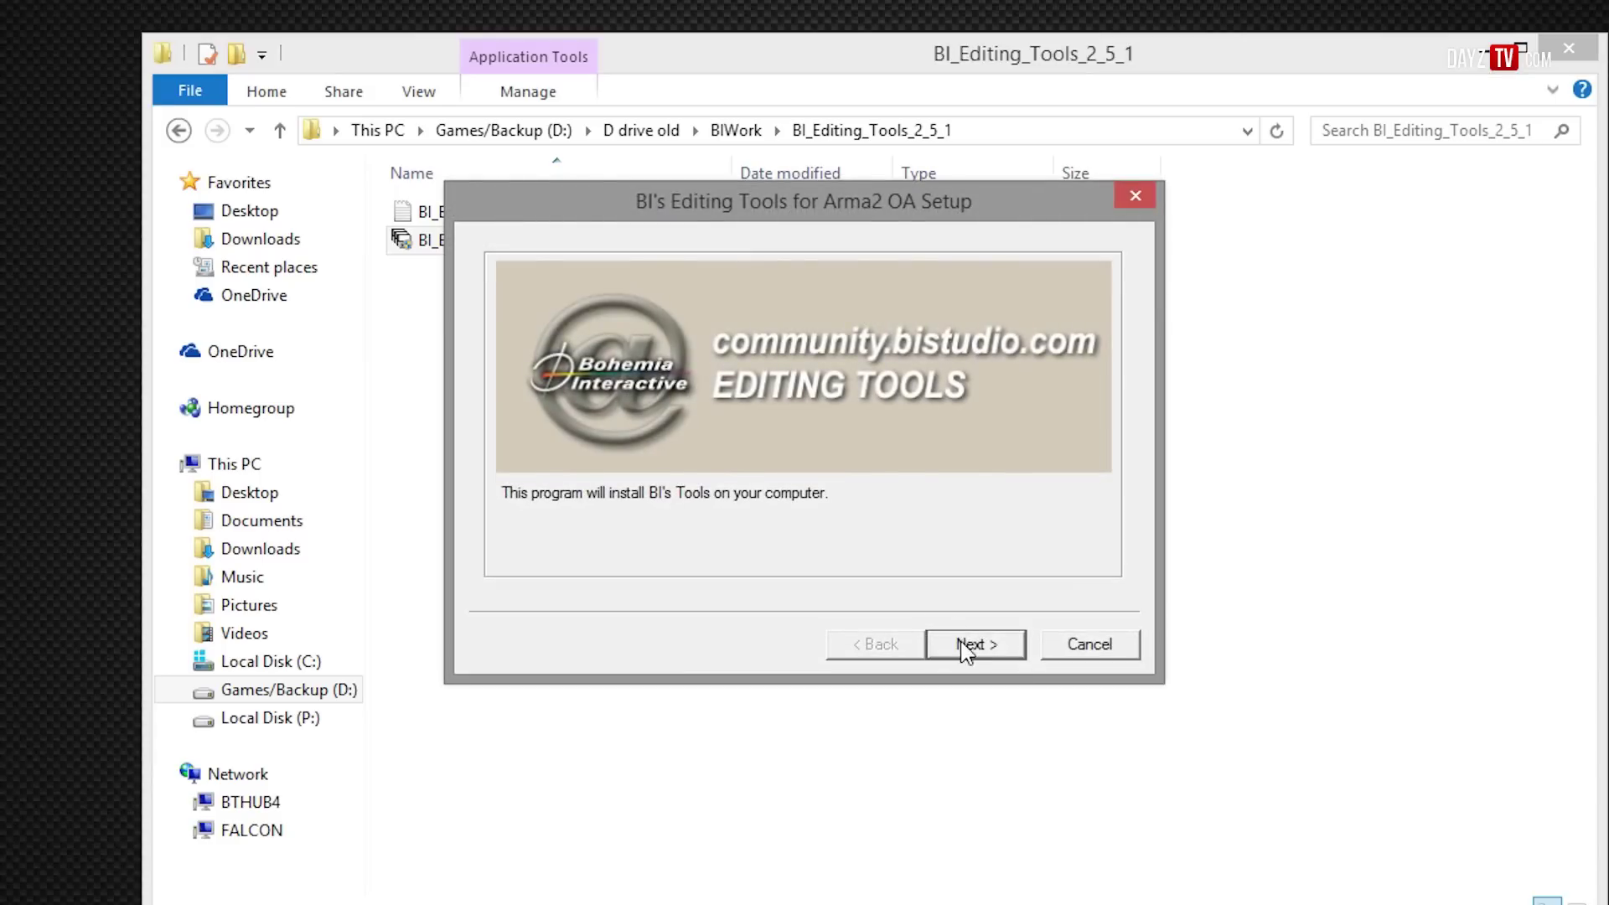
click(966, 646)
click(693, 532)
click(1018, 654)
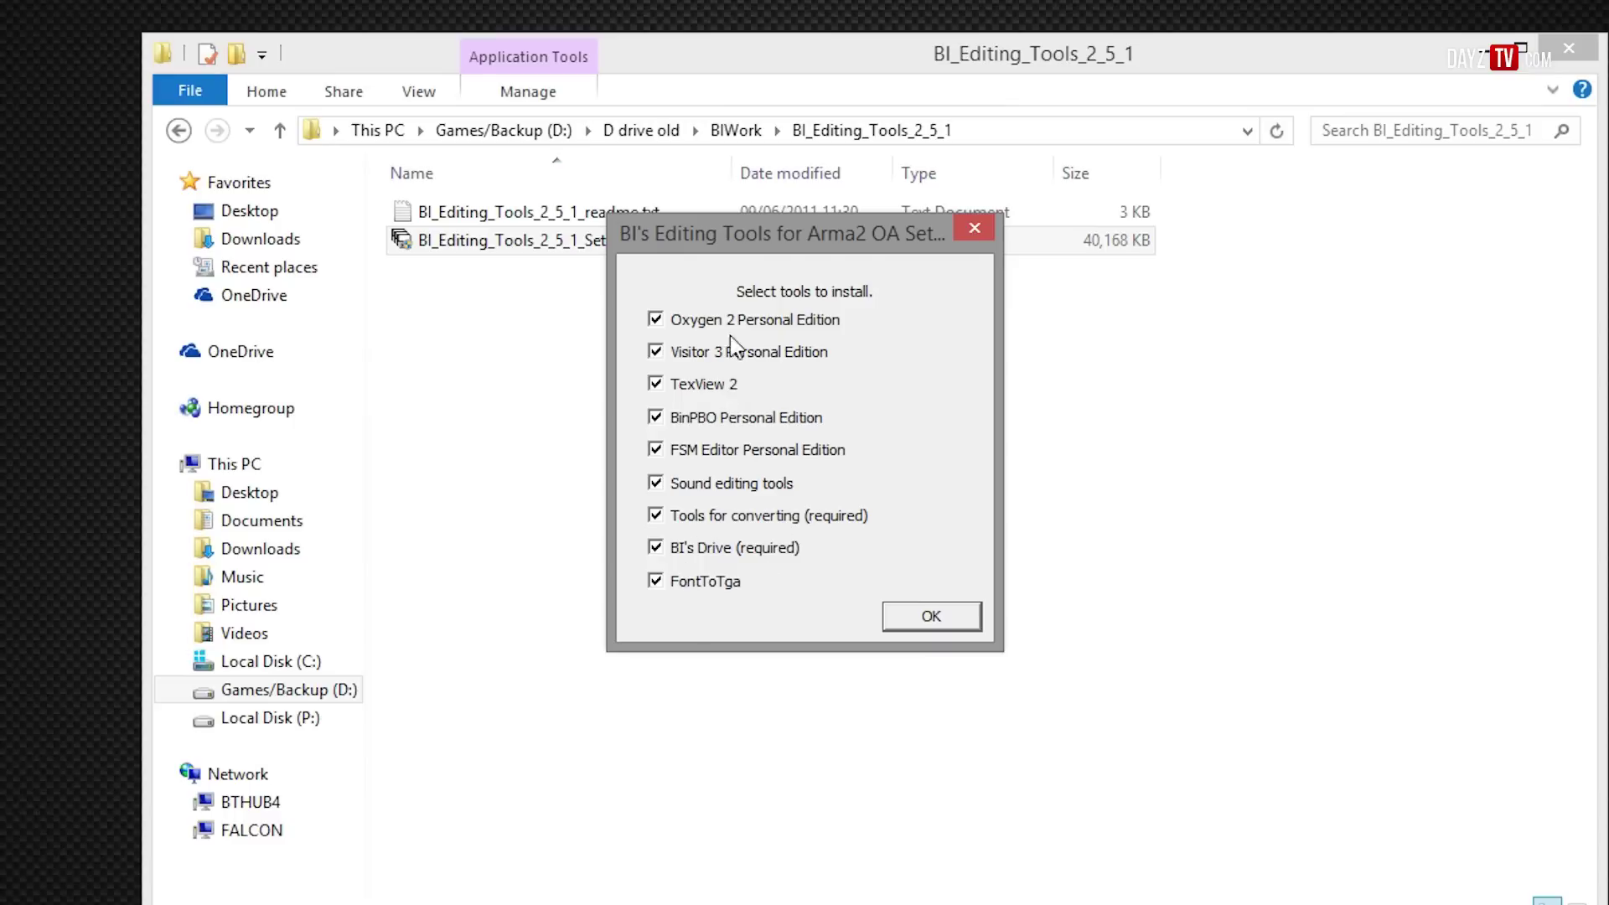
click(975, 231)
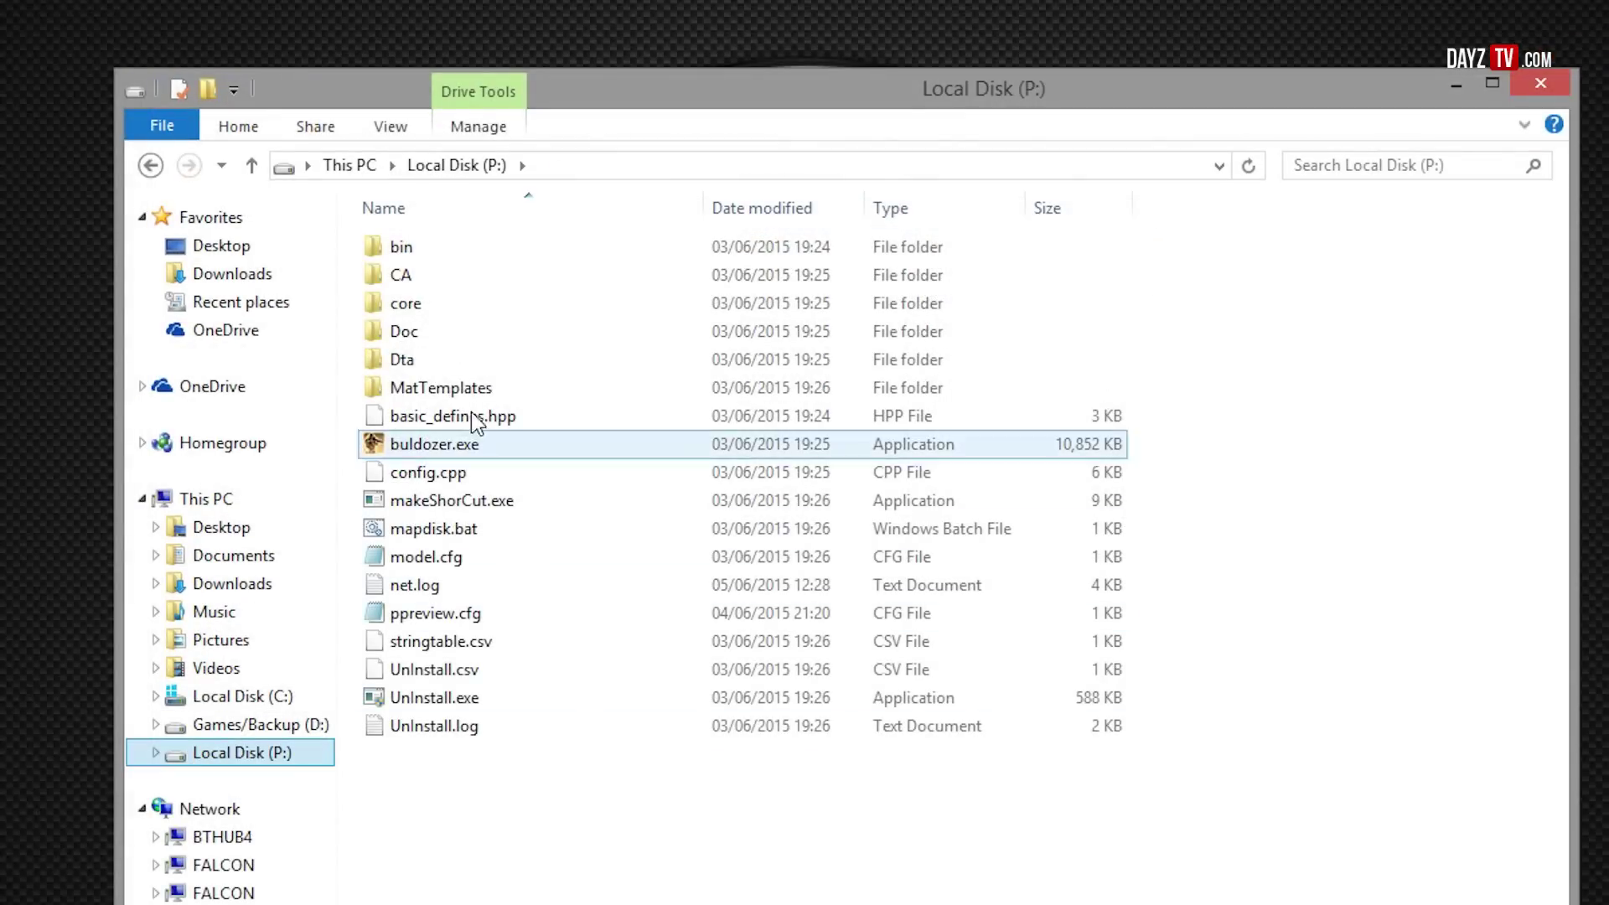
click(457, 501)
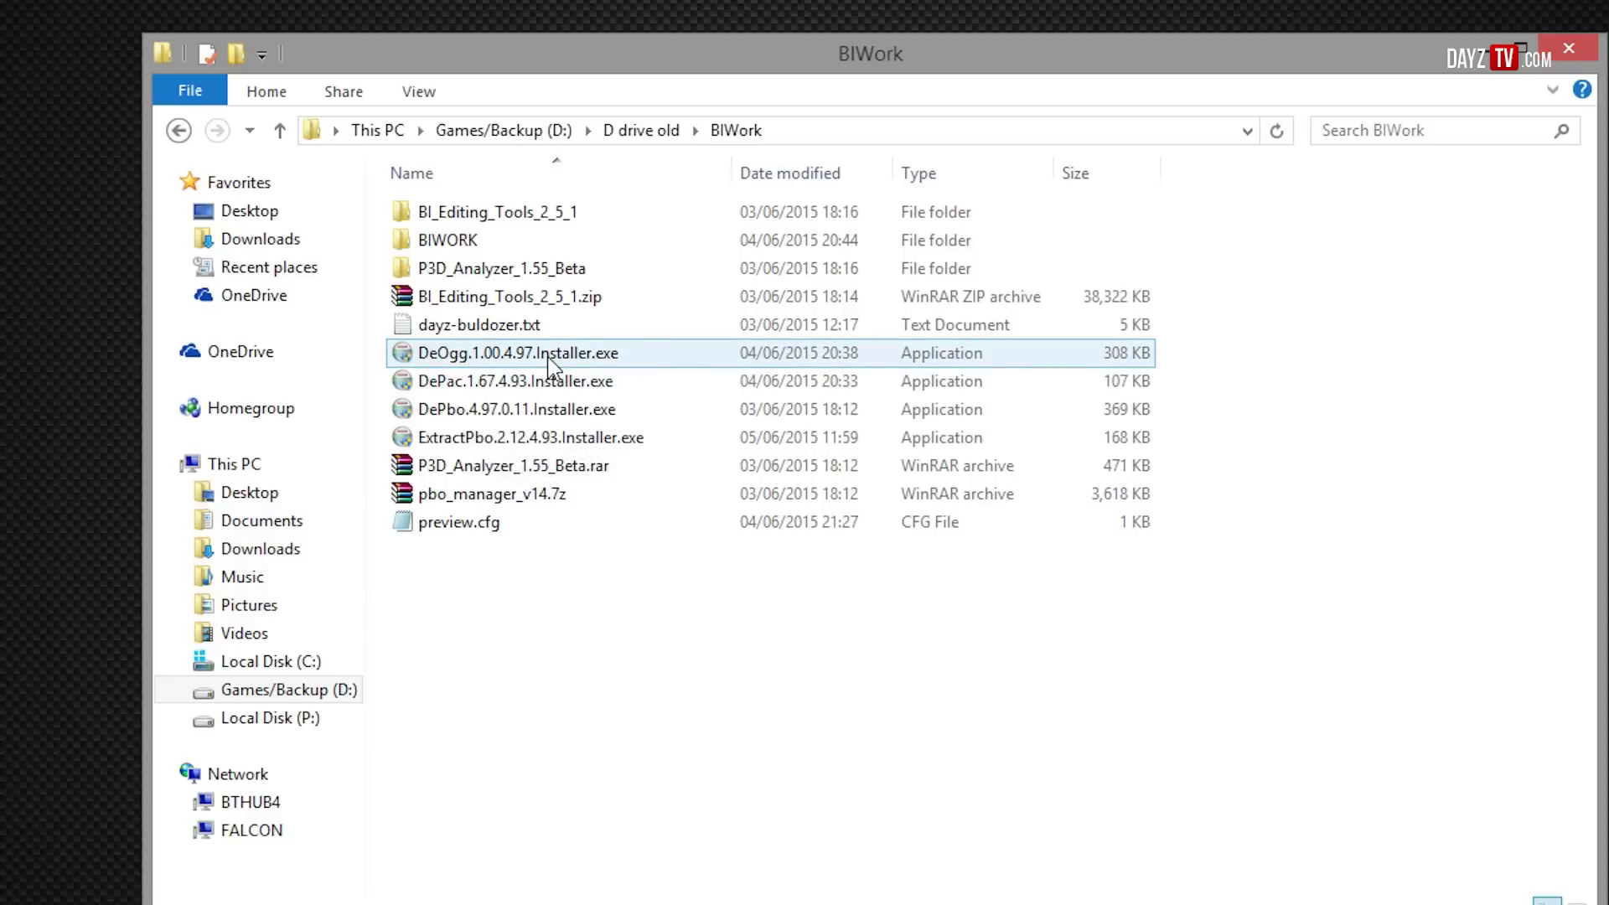
- Install DeOgg from DeOgg.1.00.4.97.Installer.exe in the BIWork folder, accepting its license agreement
mouse_move(482, 360)
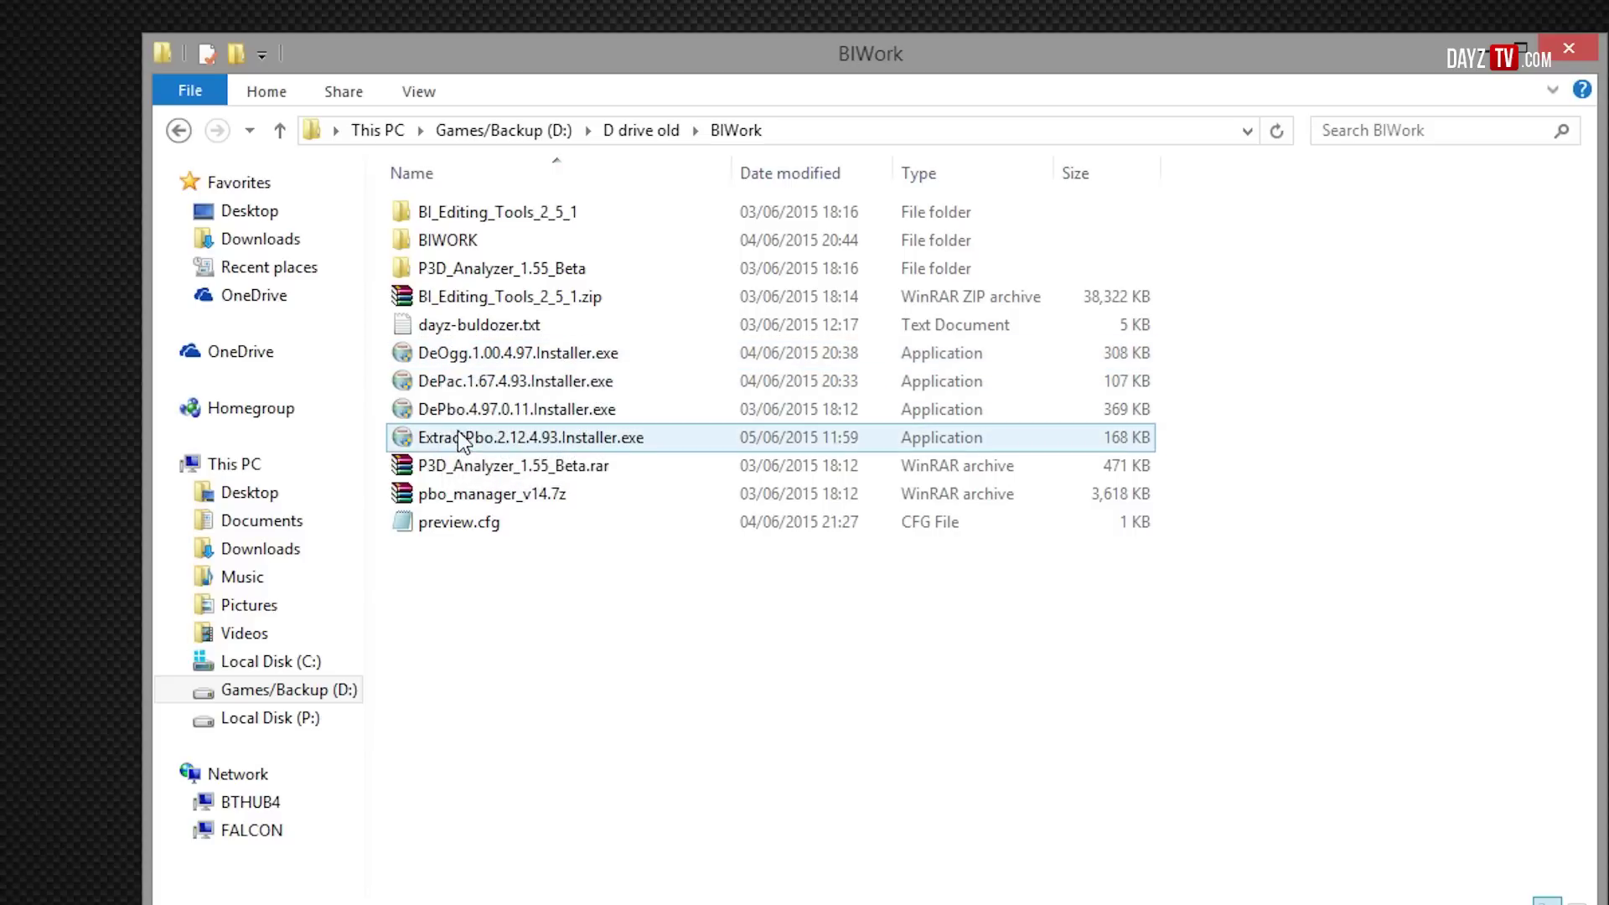
double_click(482, 353)
click(896, 493)
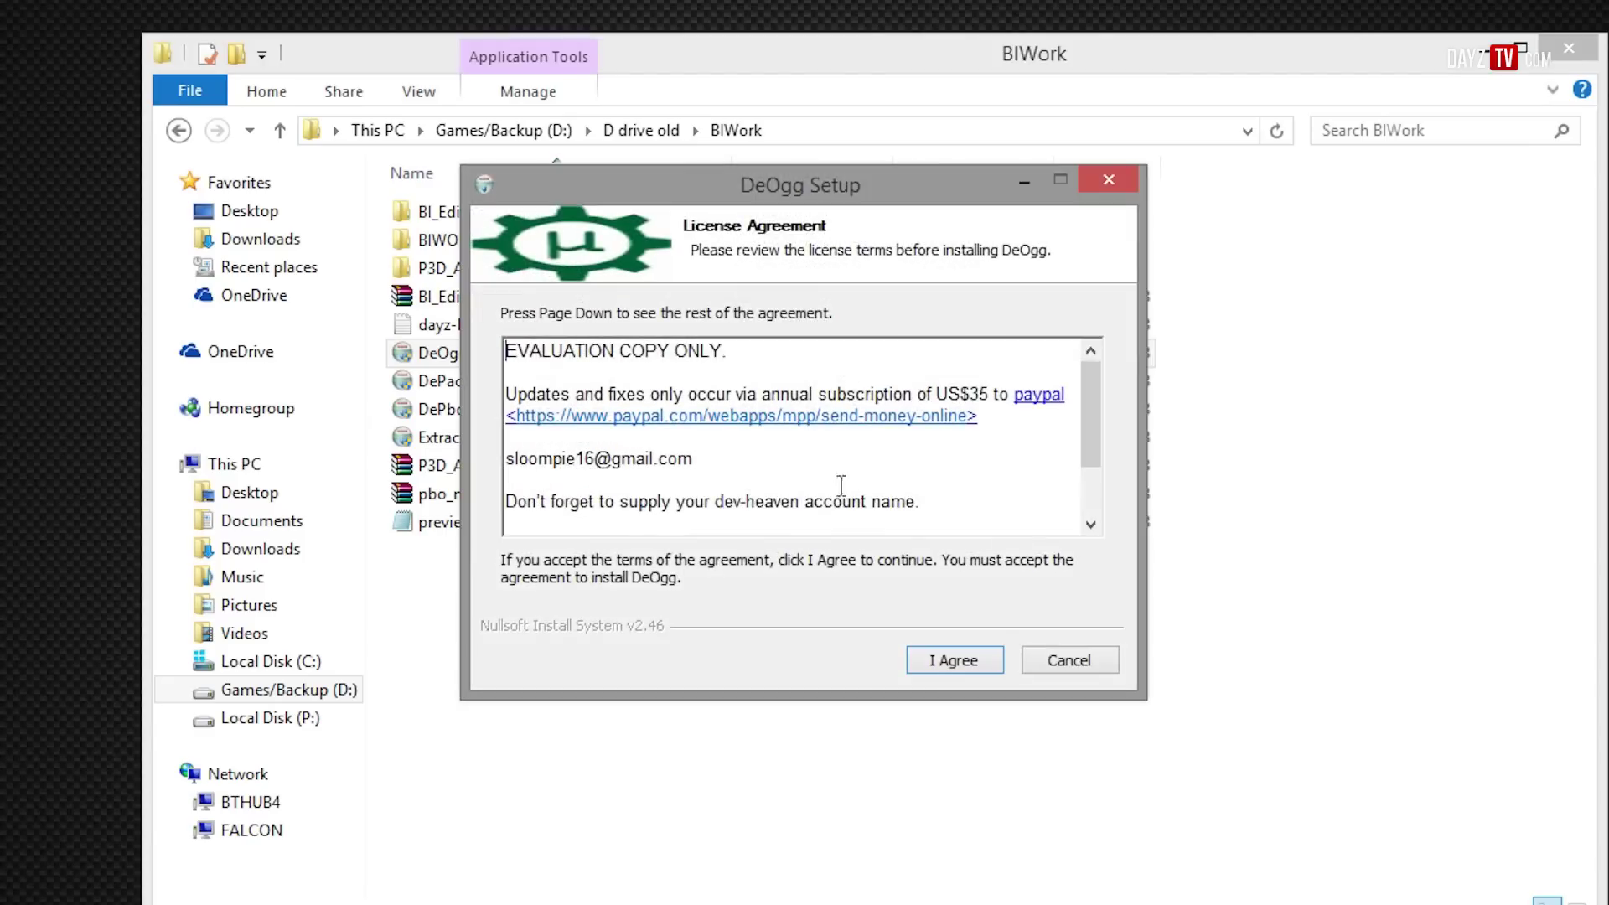
click(937, 662)
click(921, 662)
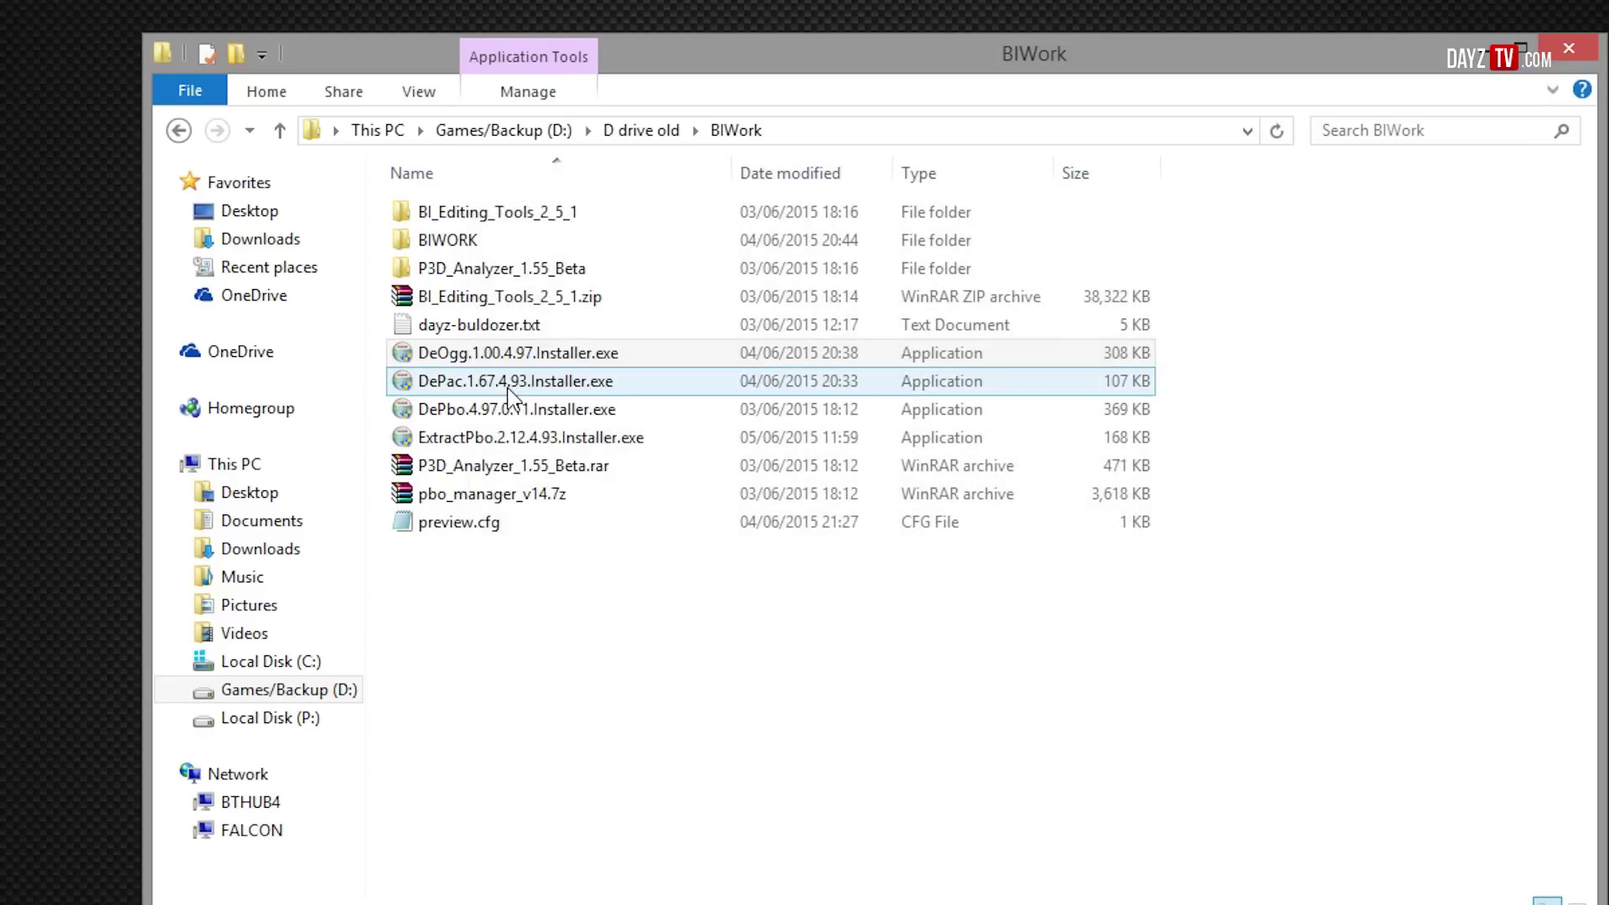
- Install DePac from DePac.1.67.4.93.Installer.exe, accepting the license and finishing without a desktop shortcut
double_click(511, 382)
click(918, 500)
click(973, 659)
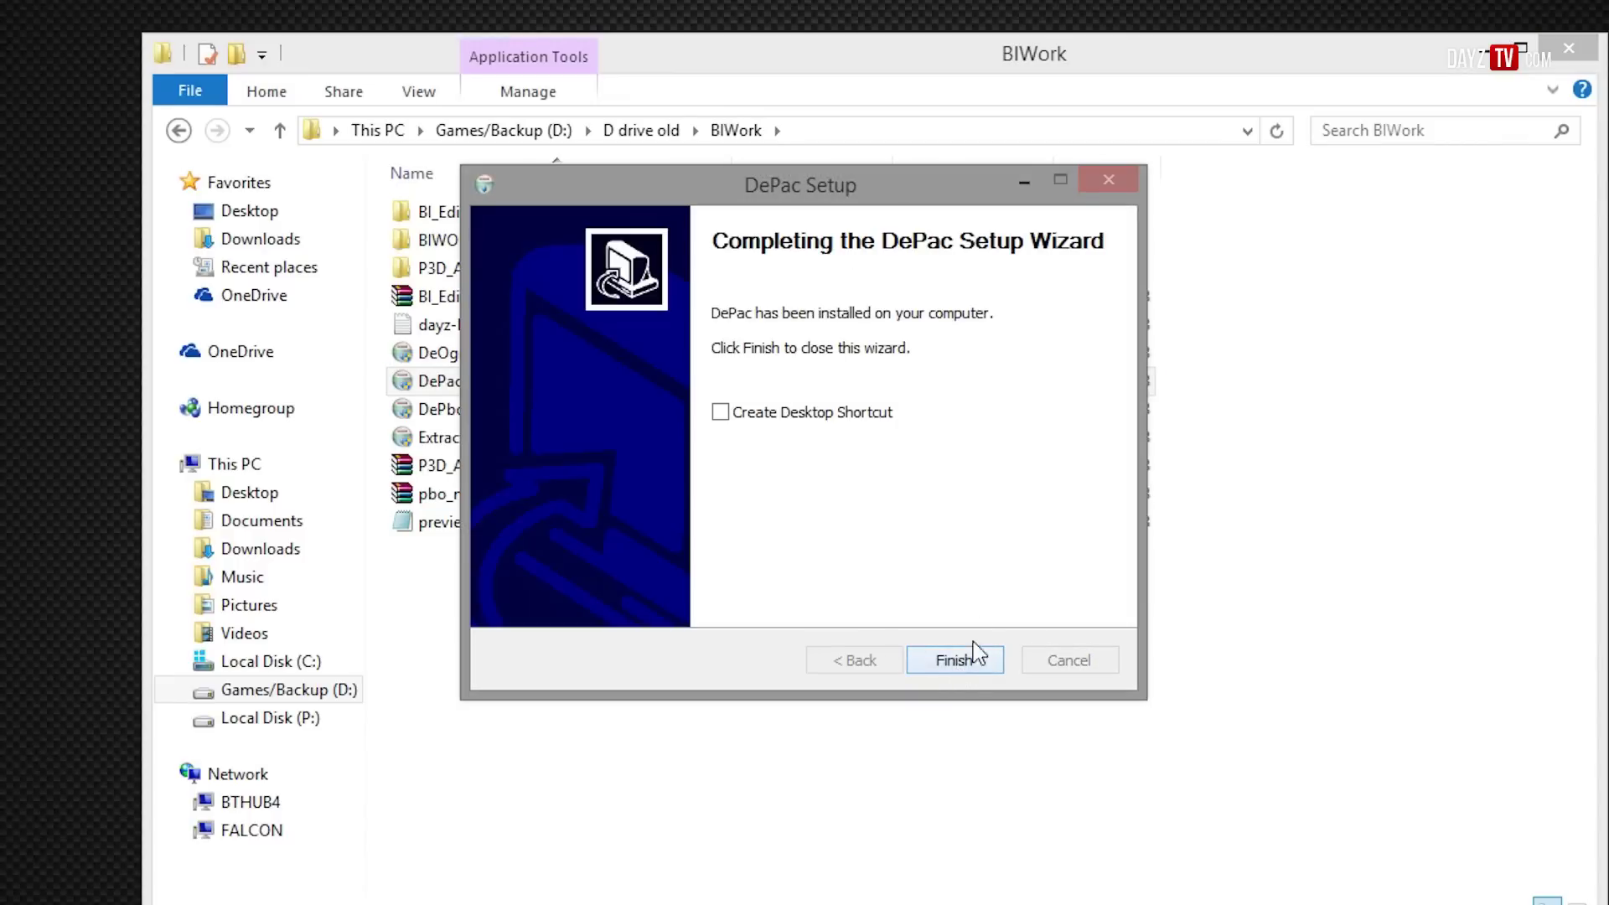
click(956, 659)
- Install DePbo from DePbo.4.97.0.11.Installer.exe, accepting its license agreement and finishing the setup wizard
double_click(456, 410)
click(919, 493)
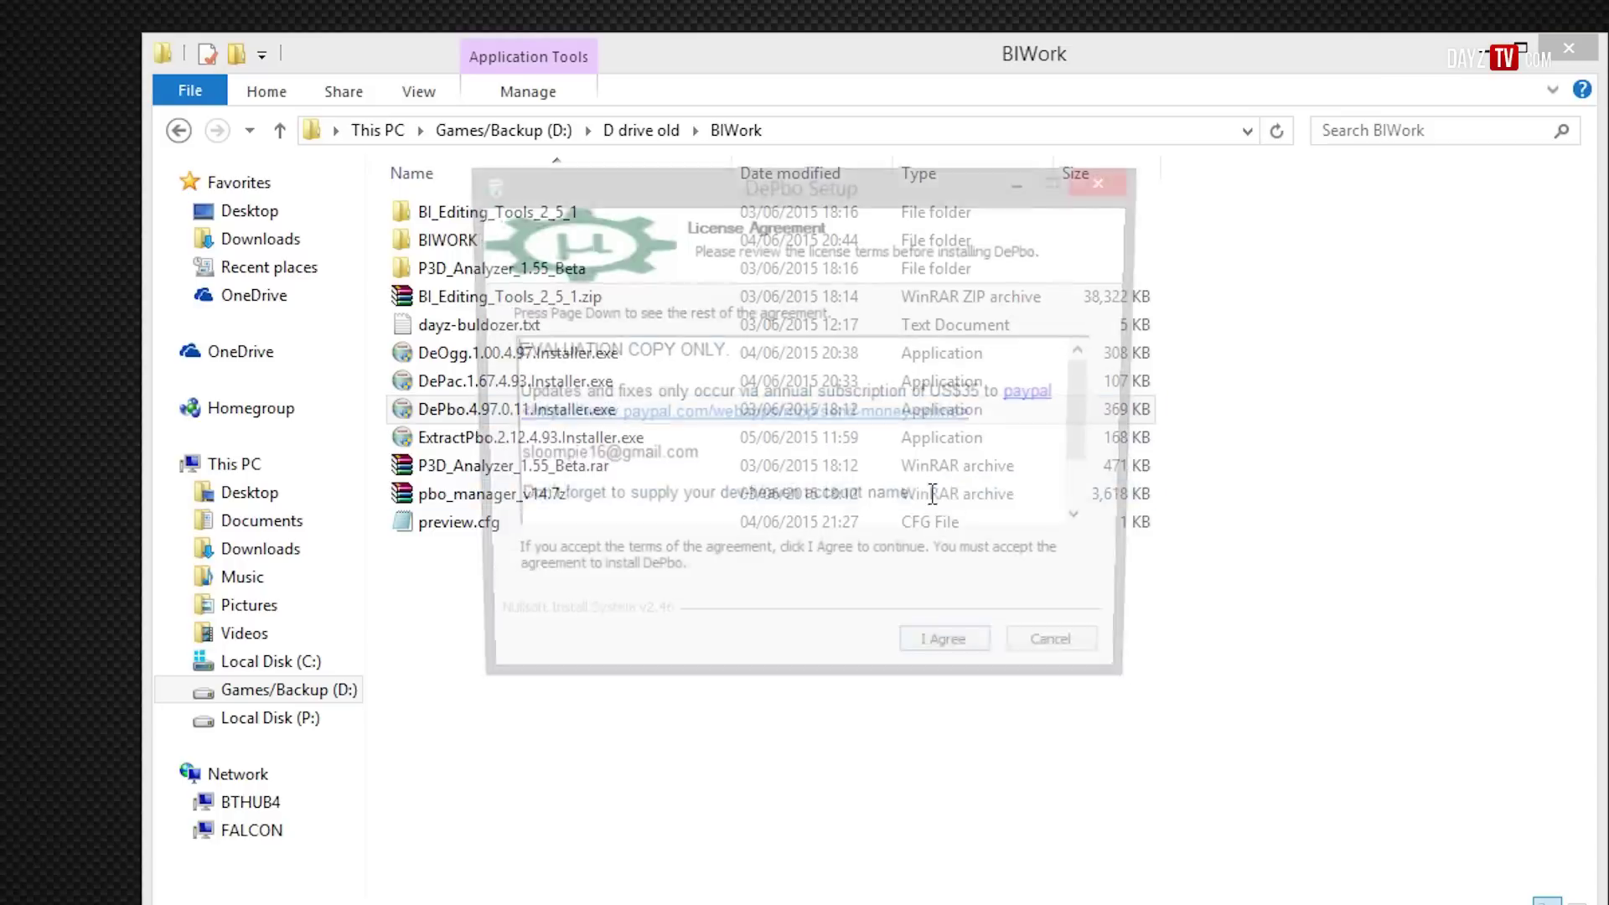
click(953, 659)
click(937, 662)
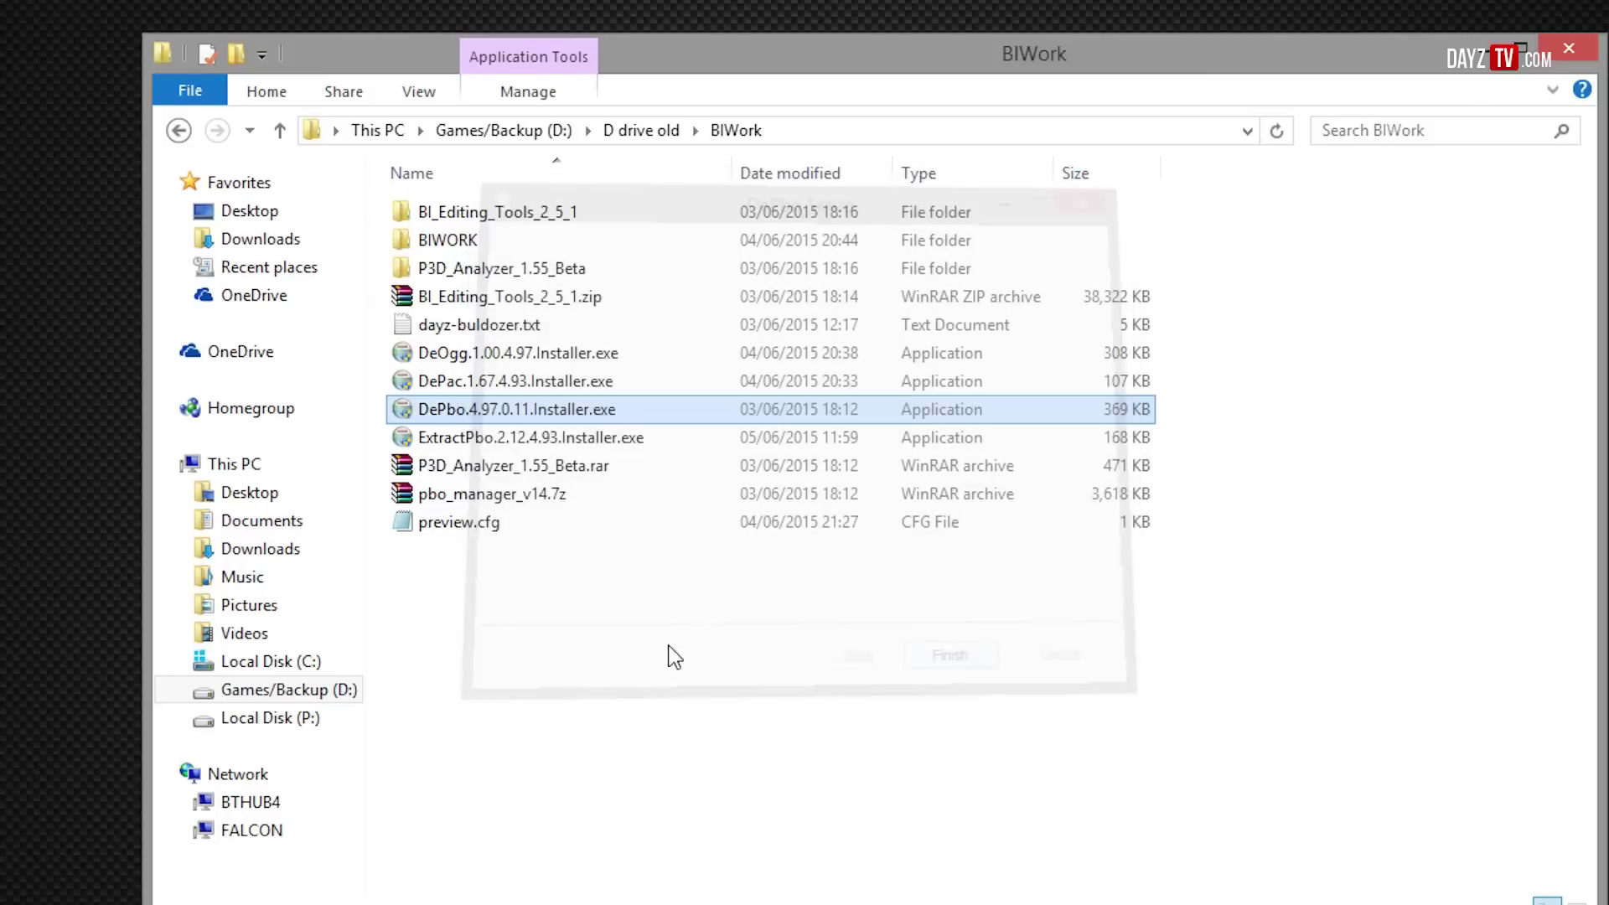
- Install ExtractPbo from ExtractPbo.2.12.4.93.Installer.exe, accepting the license and finishing without a desktop shortcut
click(450, 446)
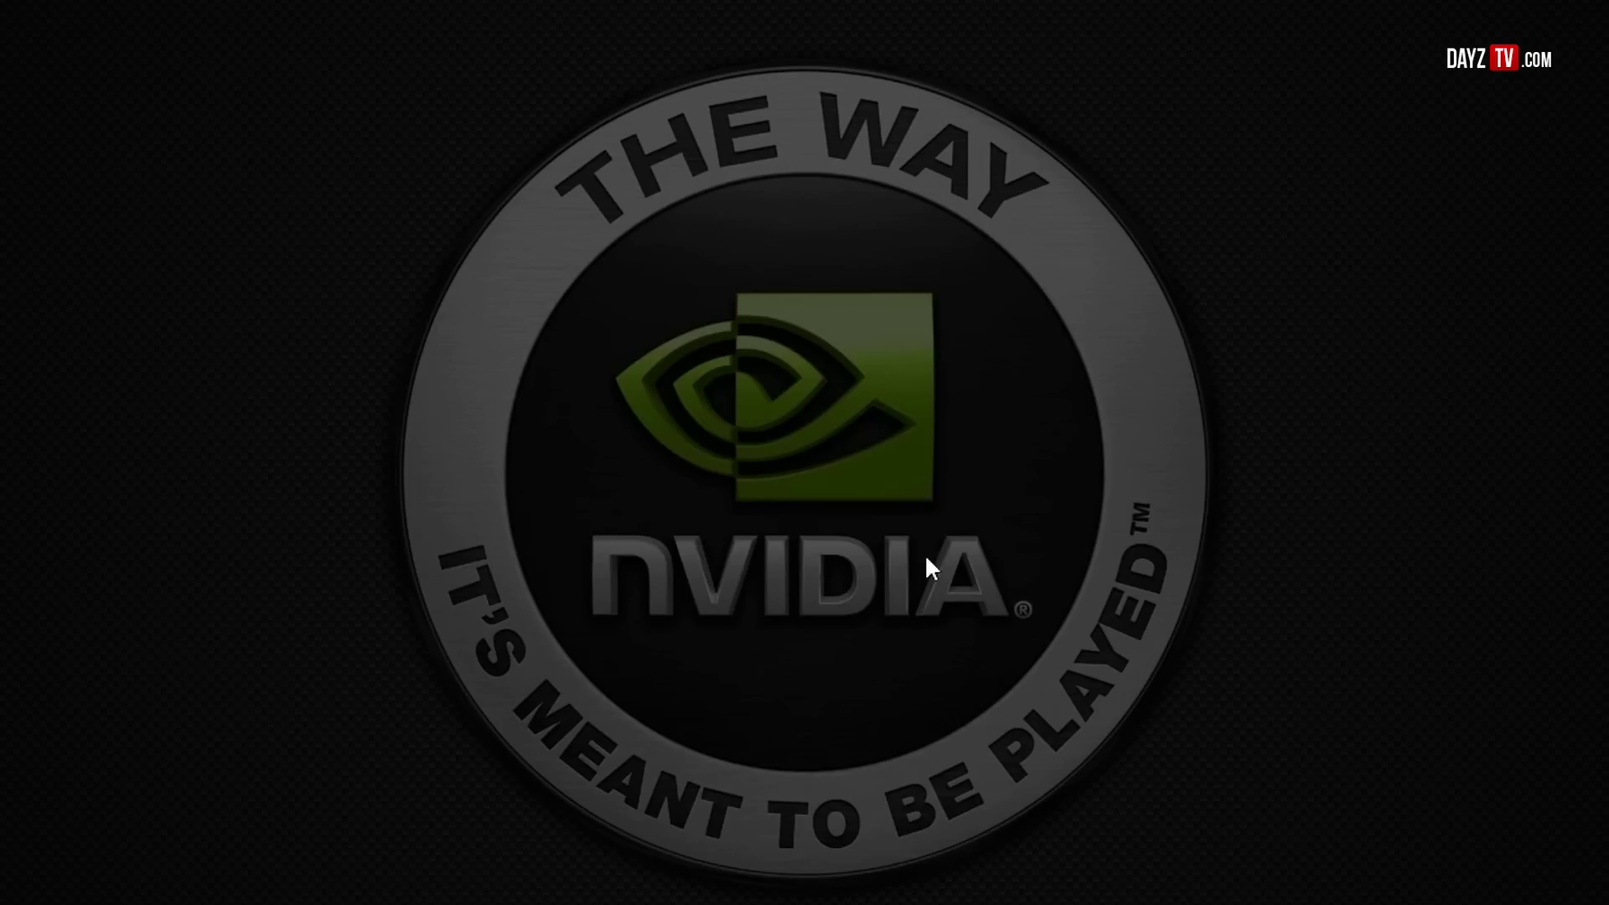
click(923, 491)
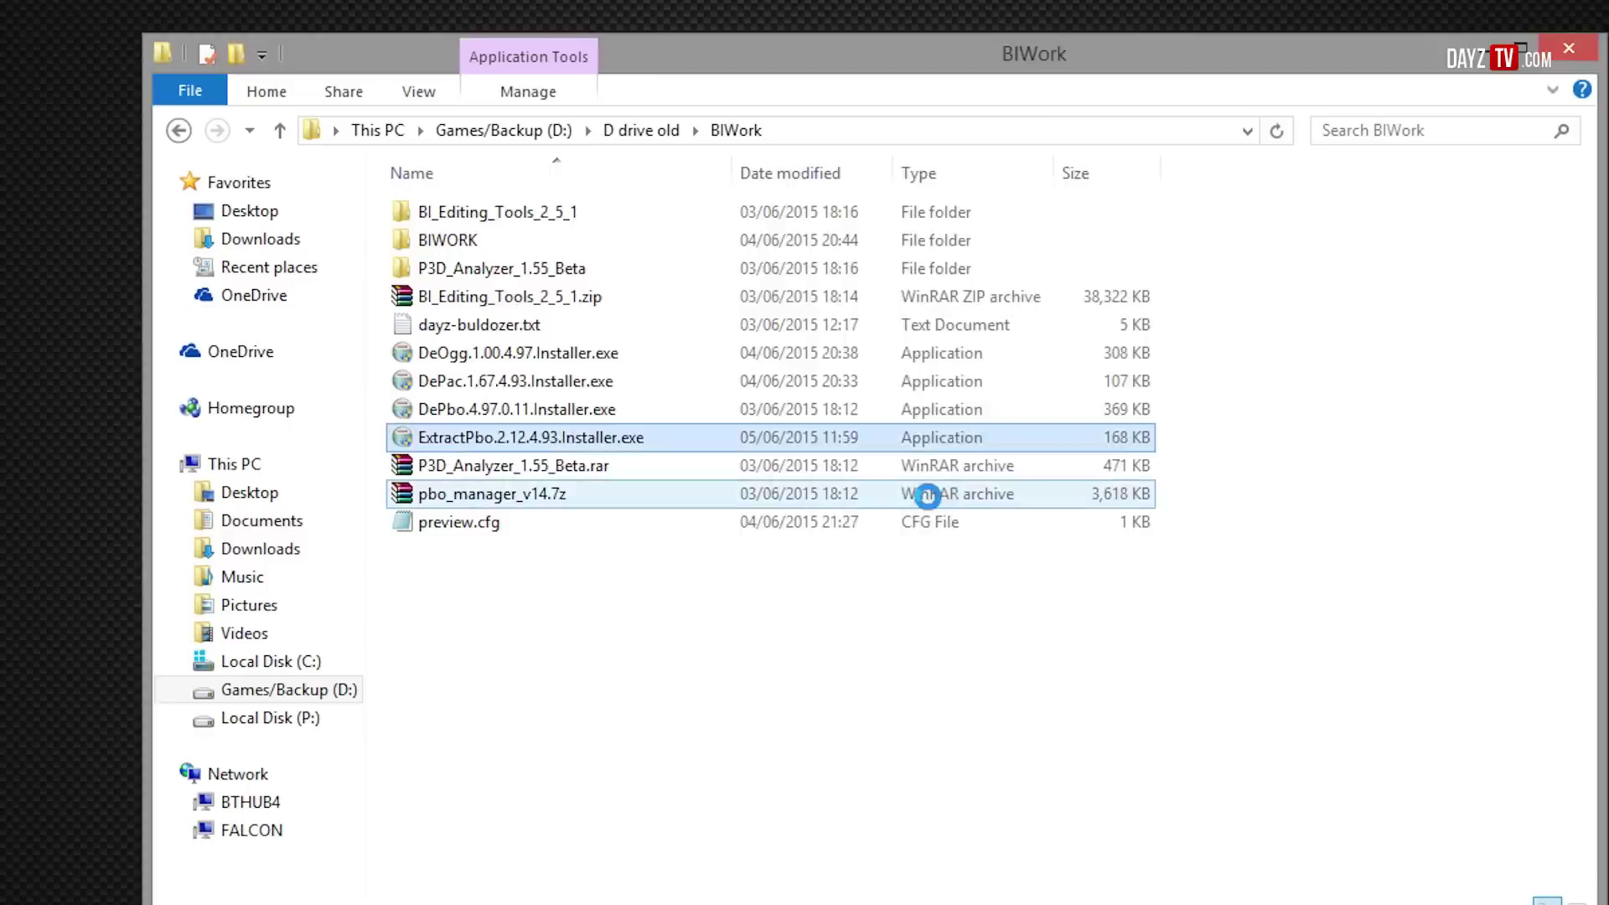
click(951, 662)
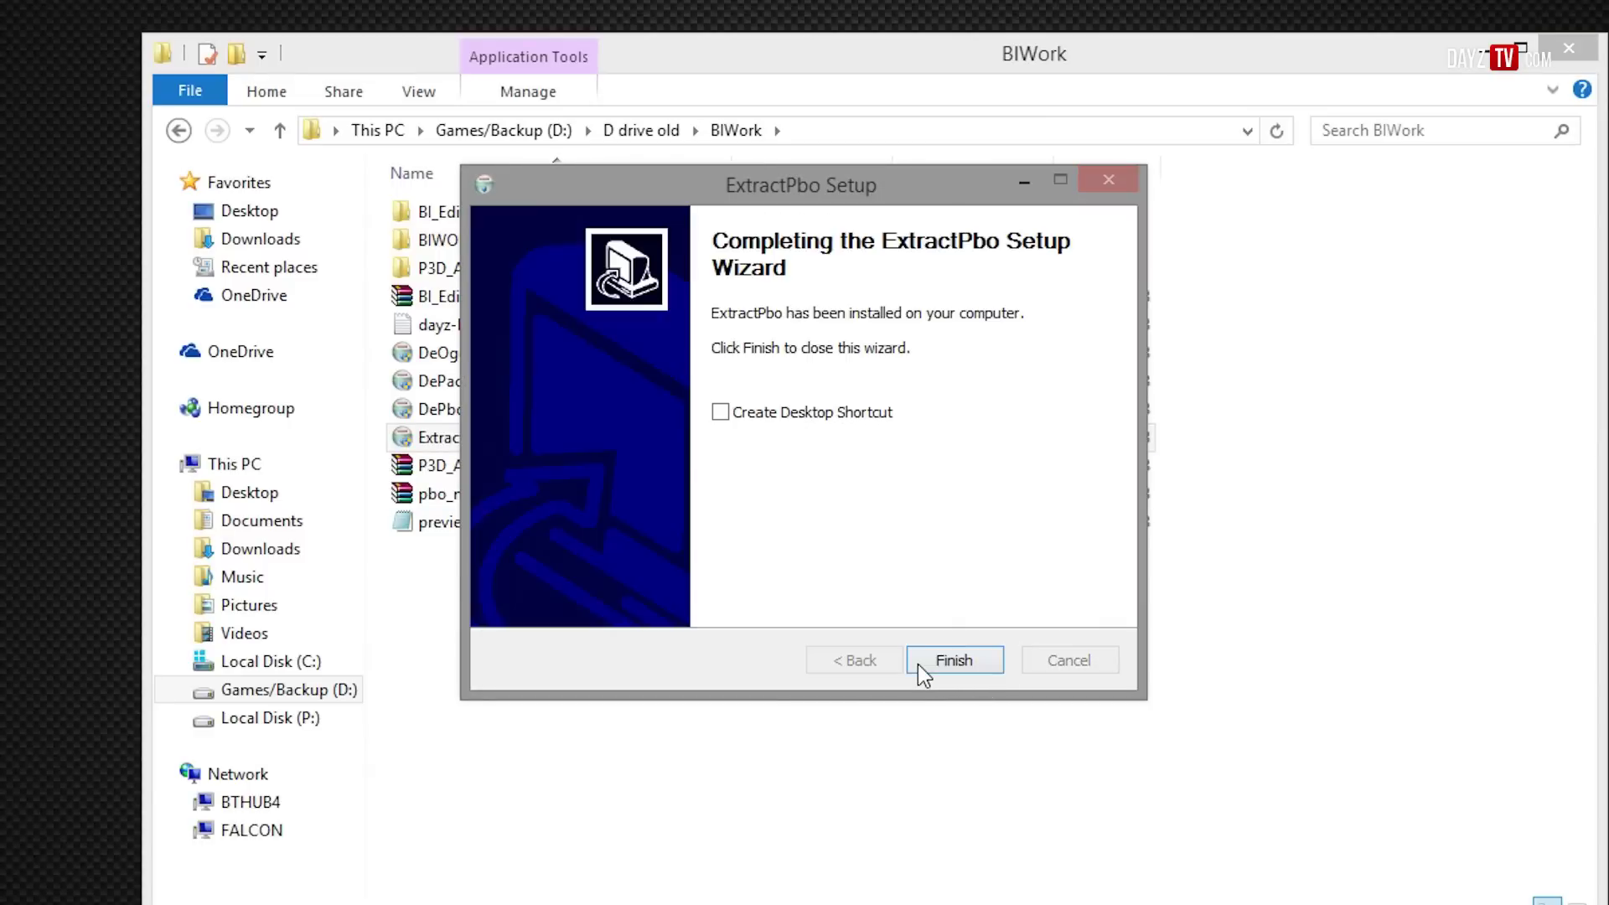
click(922, 664)
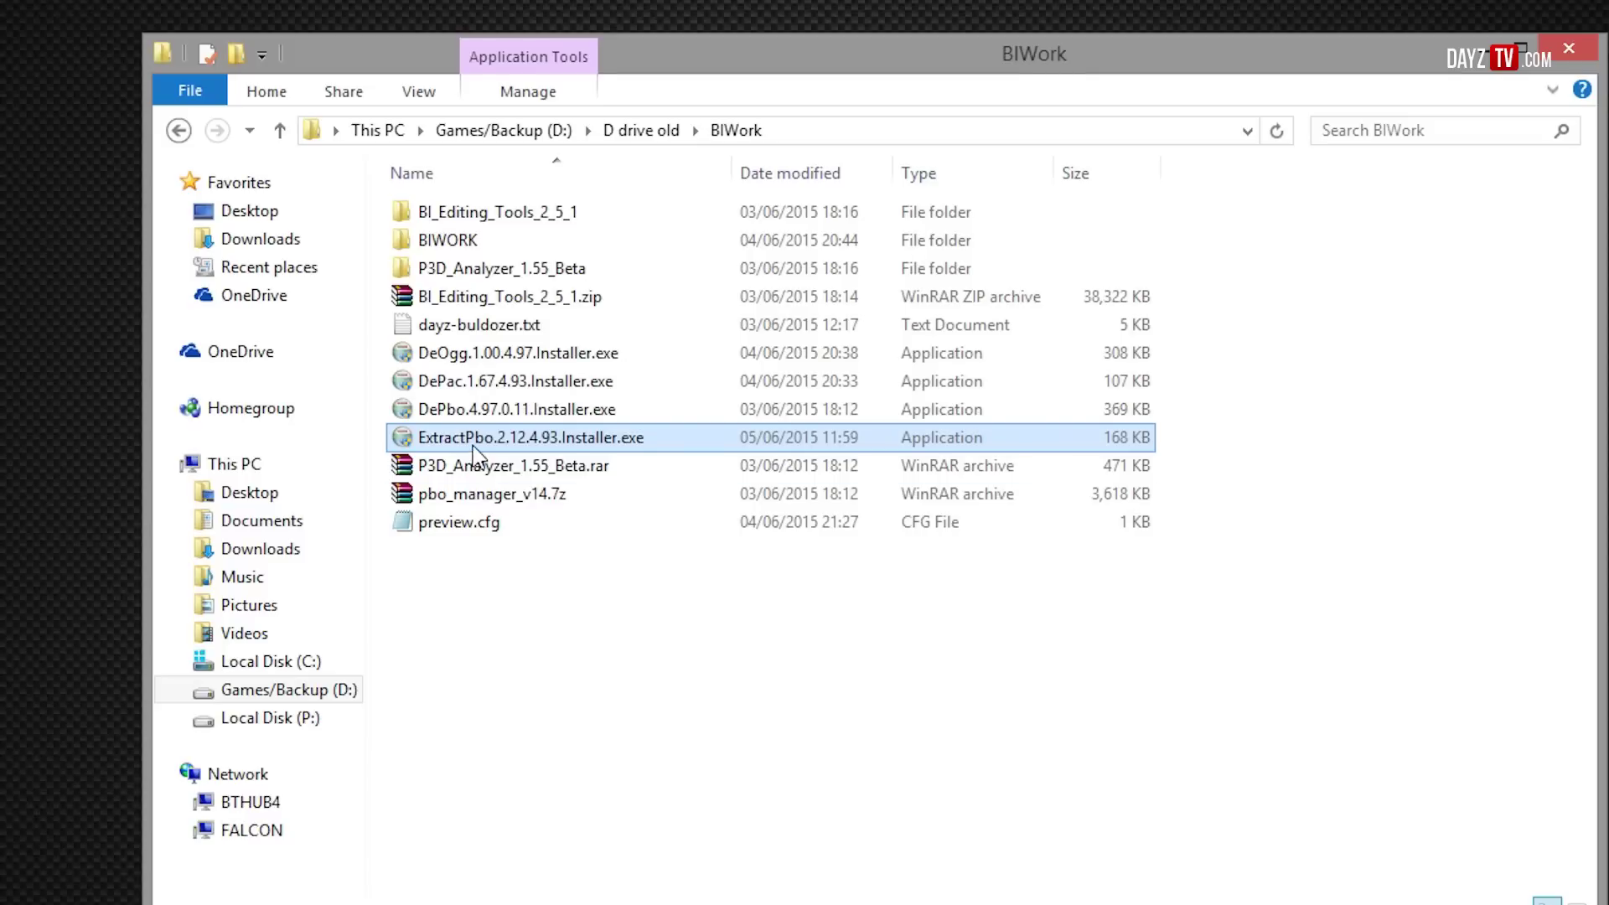
- Open the BIWORK subfolder, switch to Steam, and browse the local files of DayZ [experimental] from its properties
double_click(494, 240)
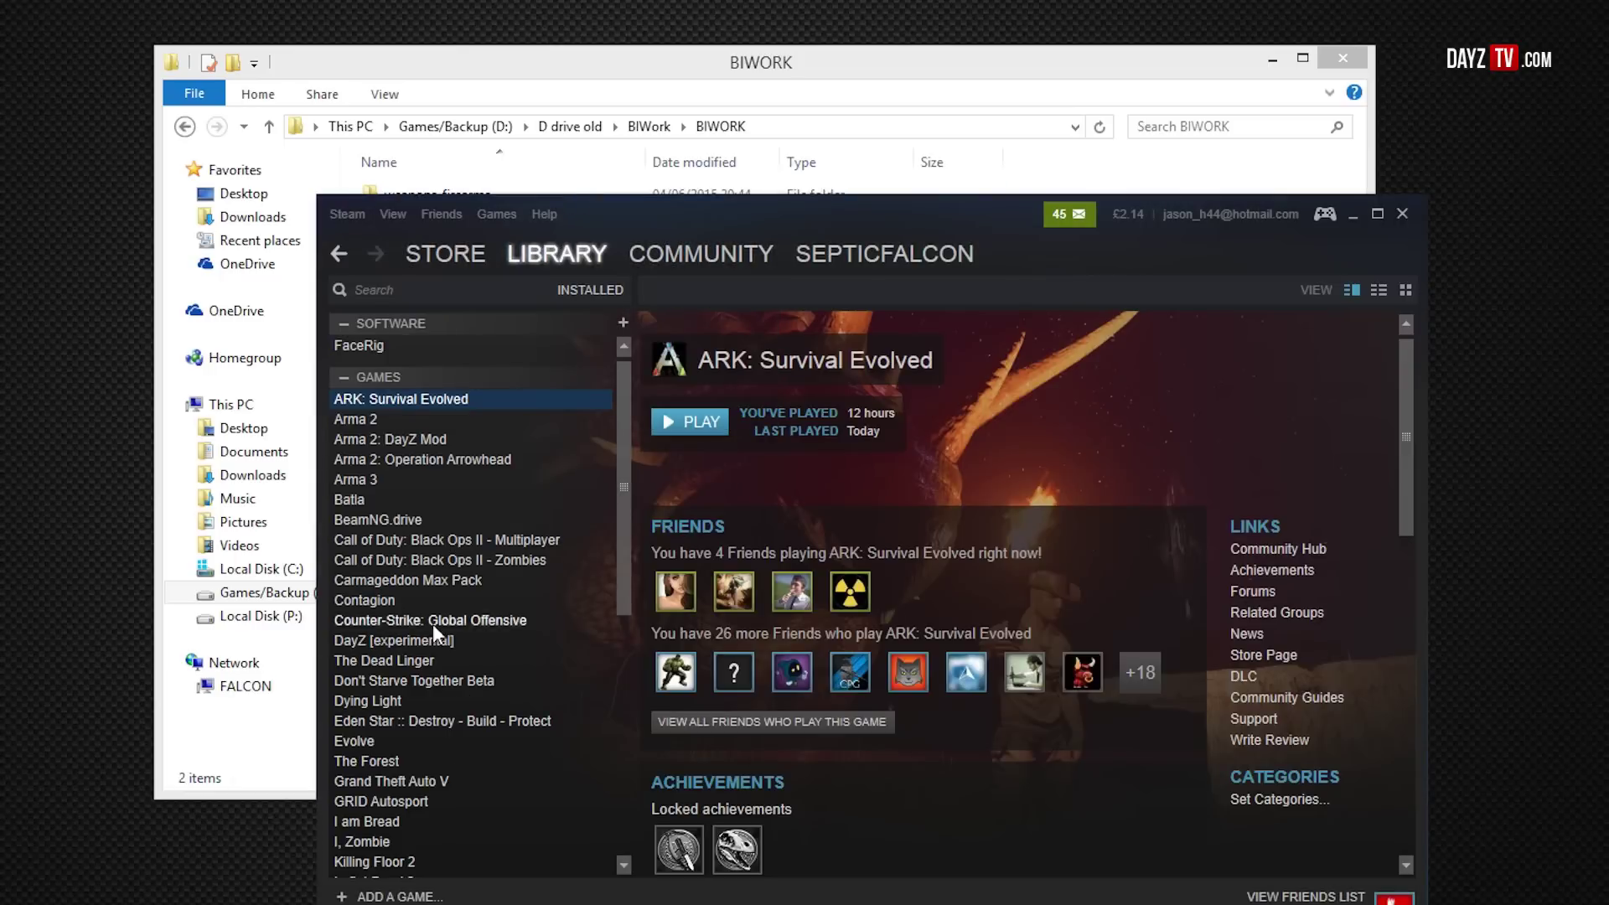
click(416, 641)
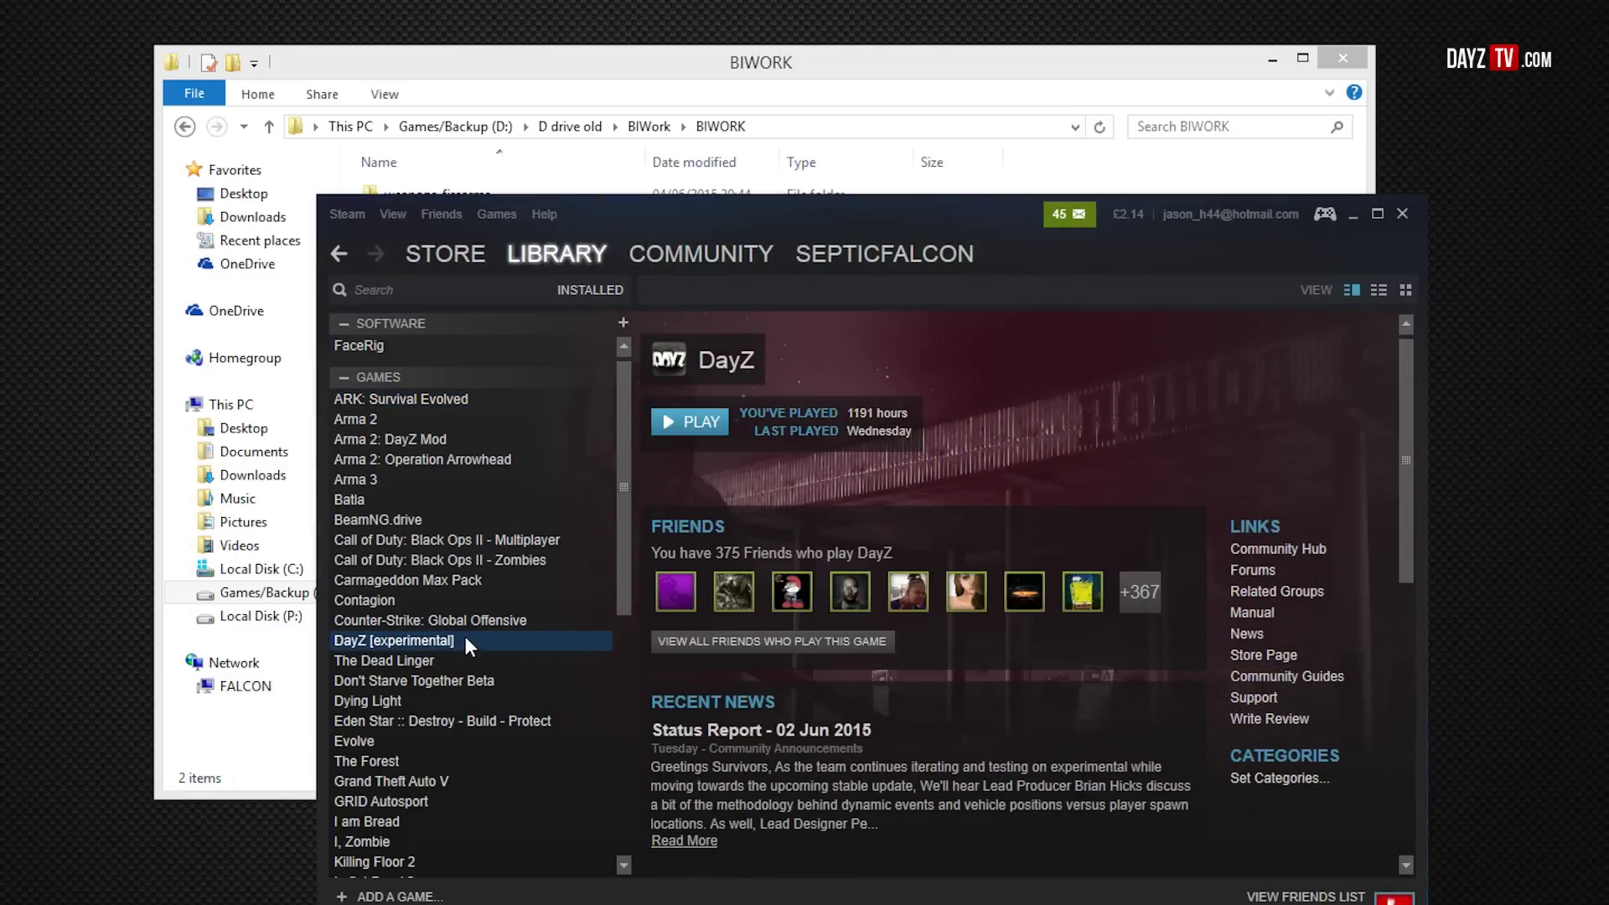
right_click(465, 636)
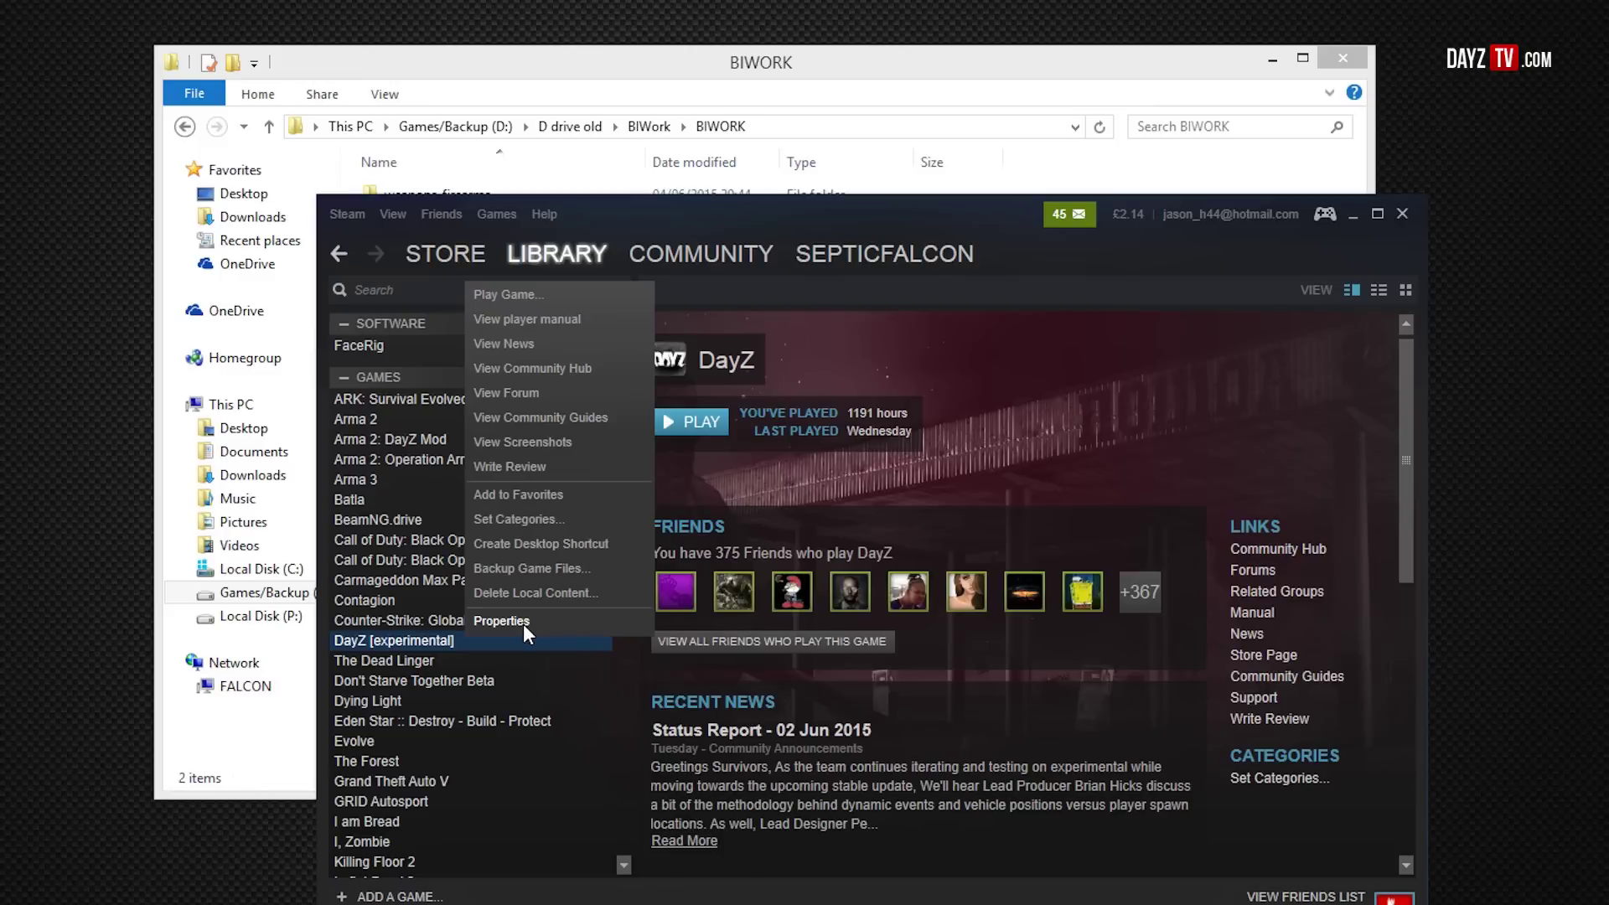
click(501, 621)
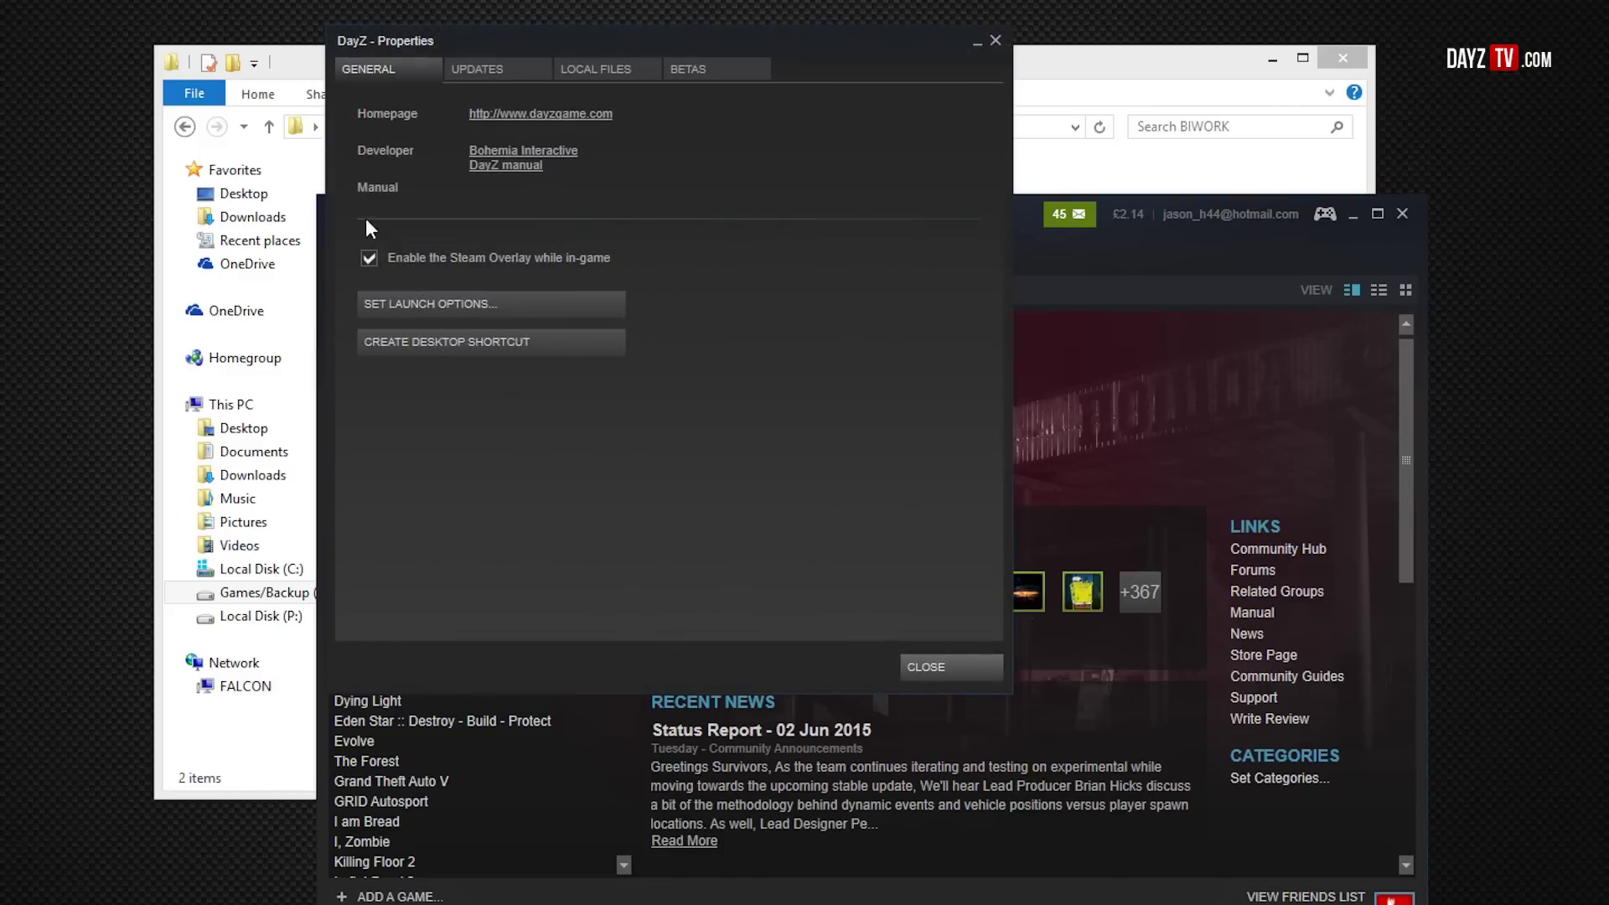
click(600, 71)
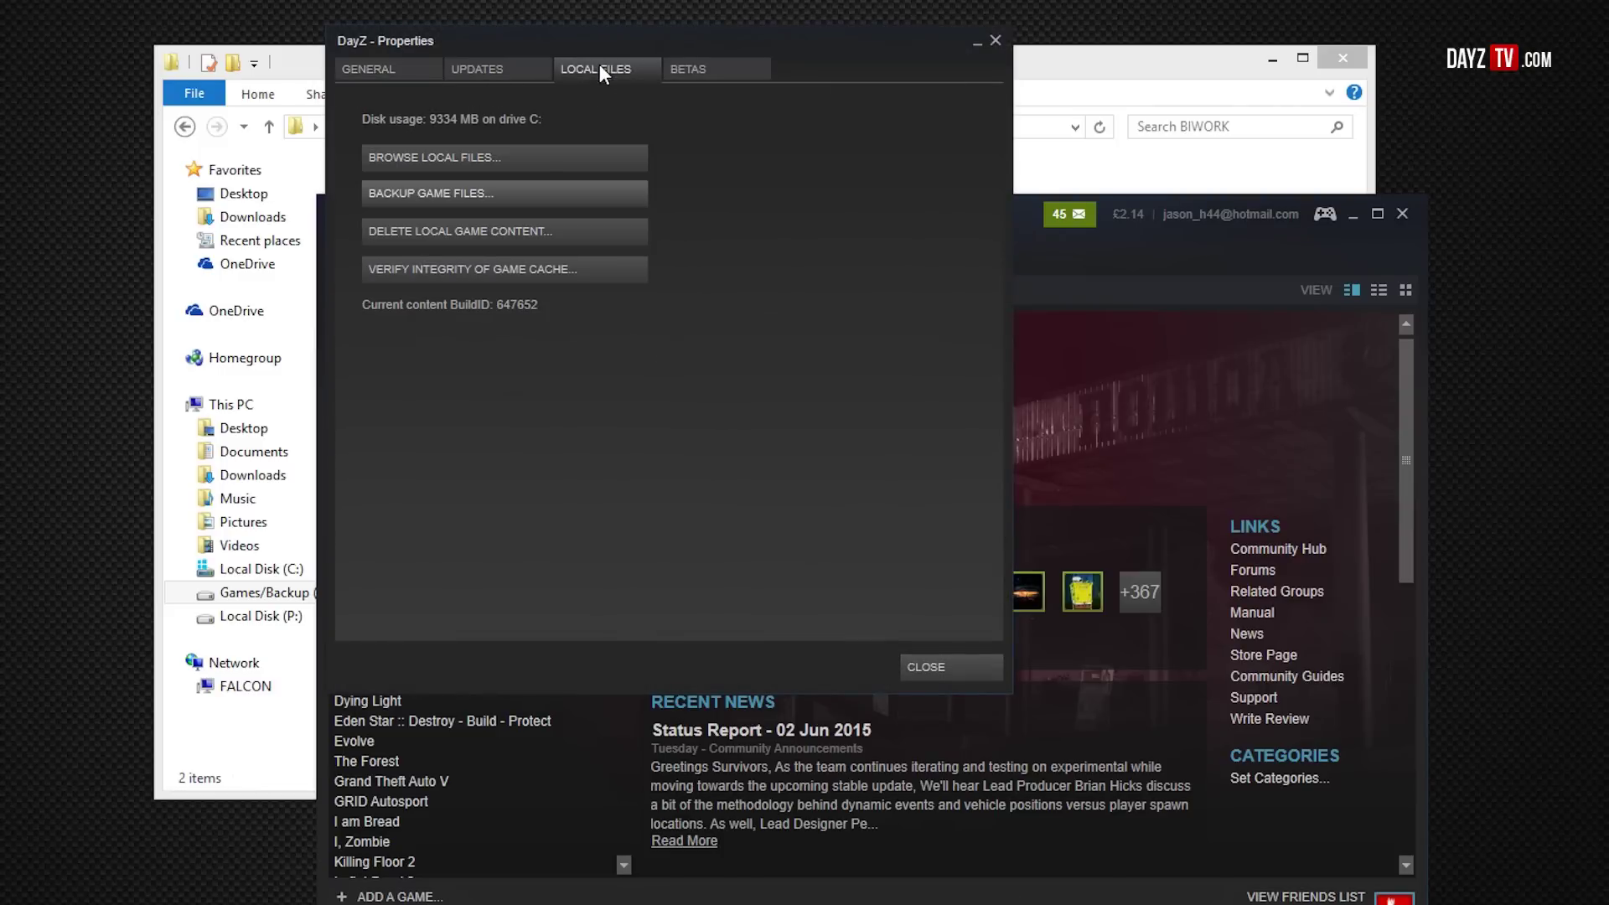
click(435, 159)
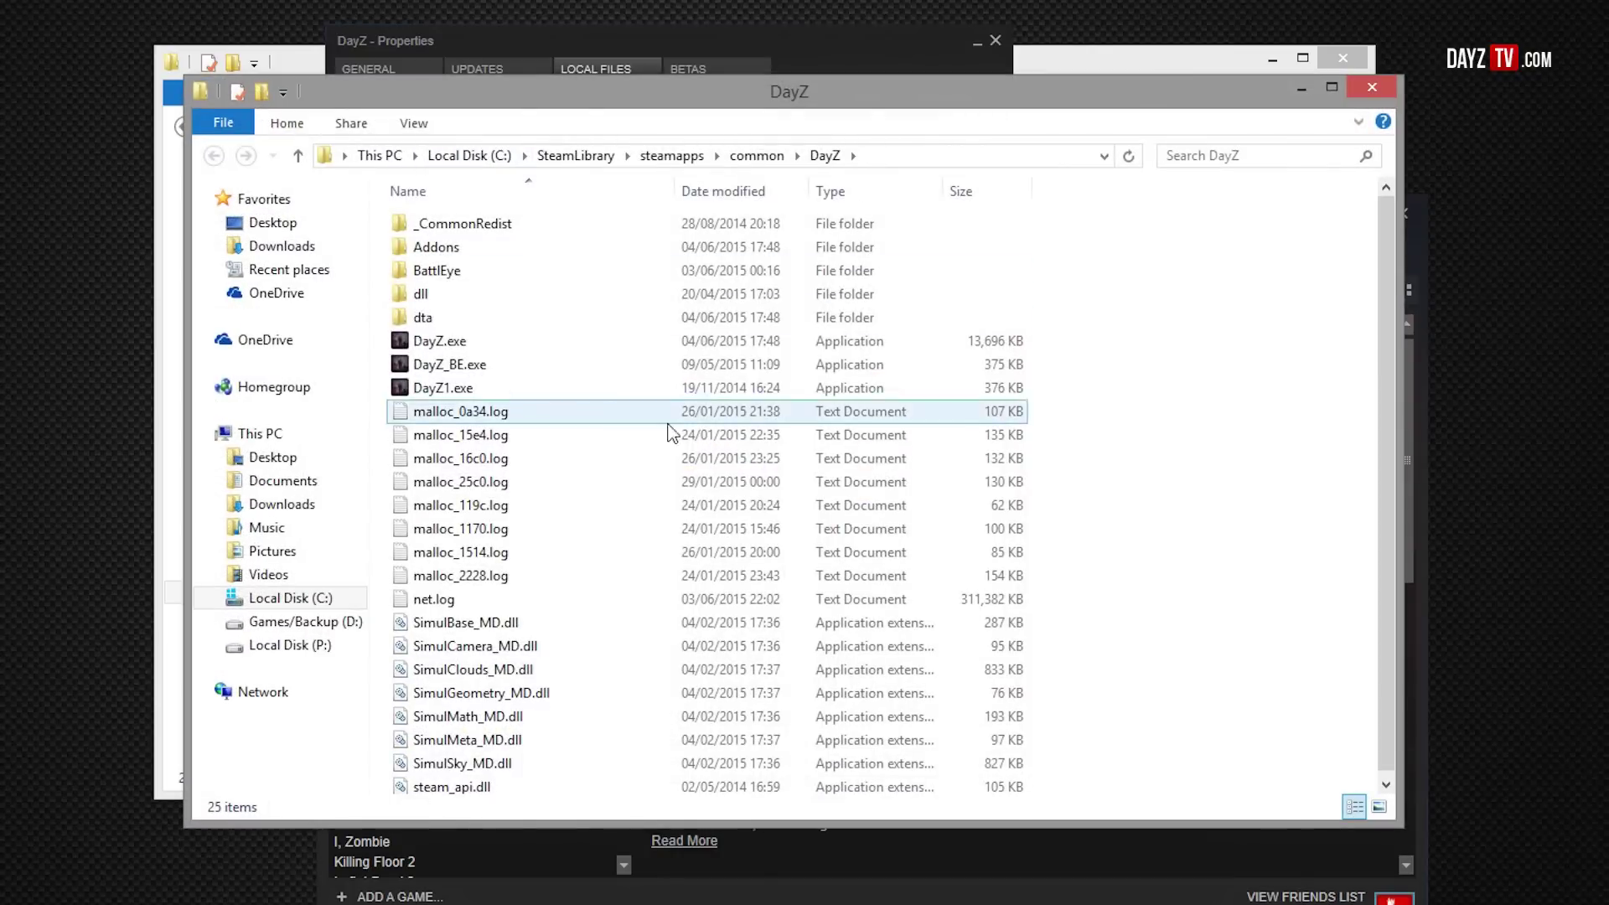
- Copy weapons_firearms.pbo from DayZ's Addons folder into the BIWORK folder, replacing the file already there
double_click(439, 248)
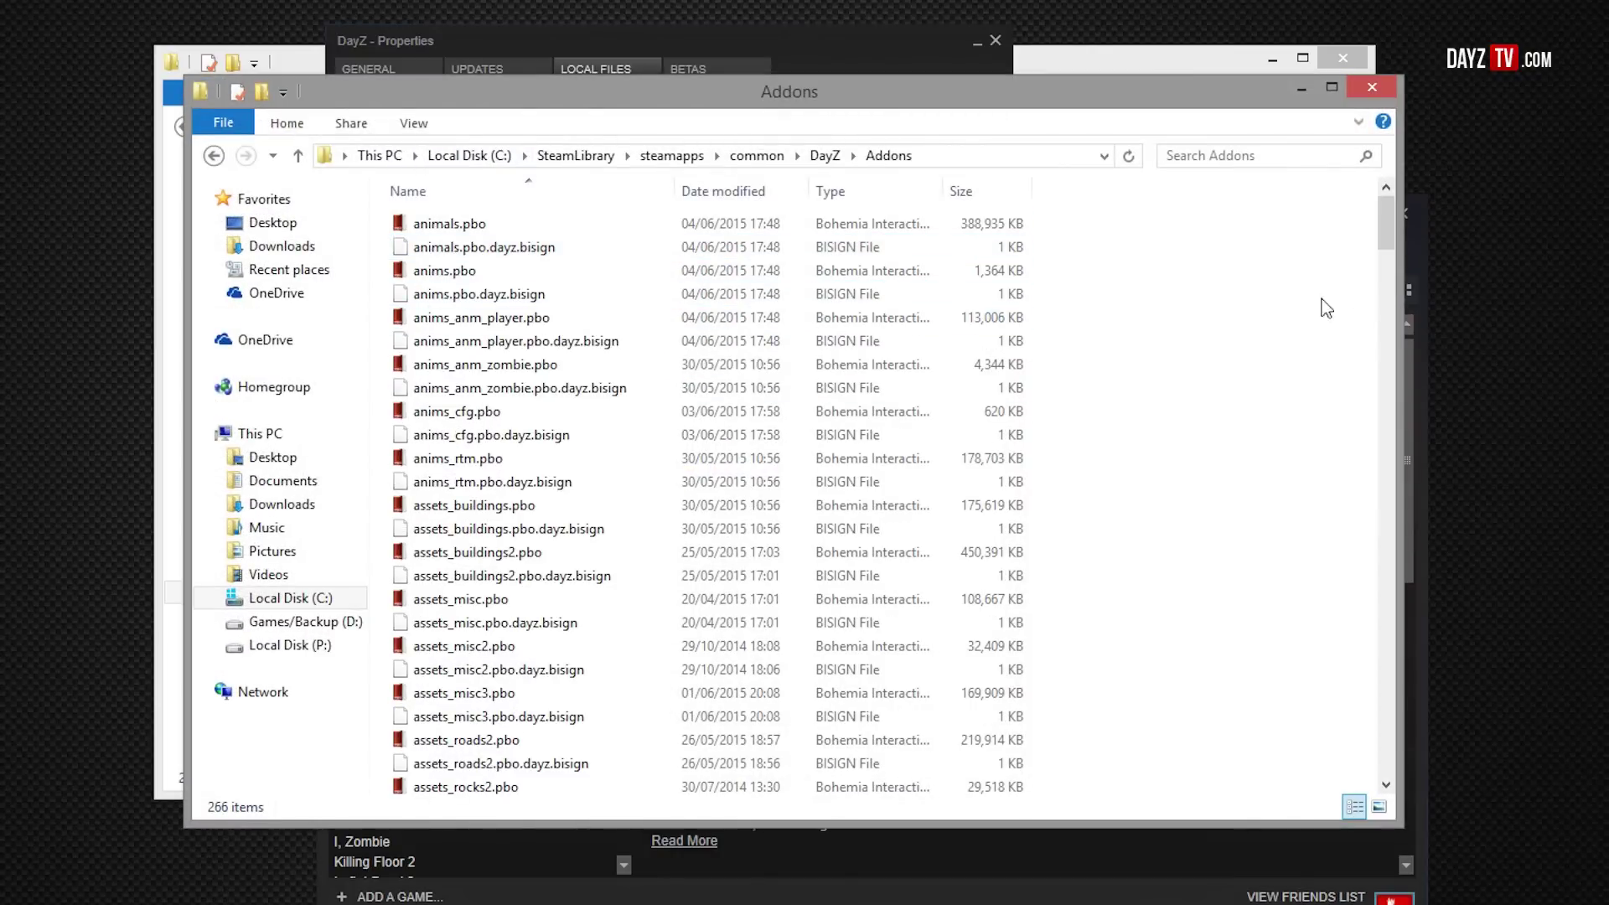
drag(1380, 259, 1380, 738)
click(481, 498)
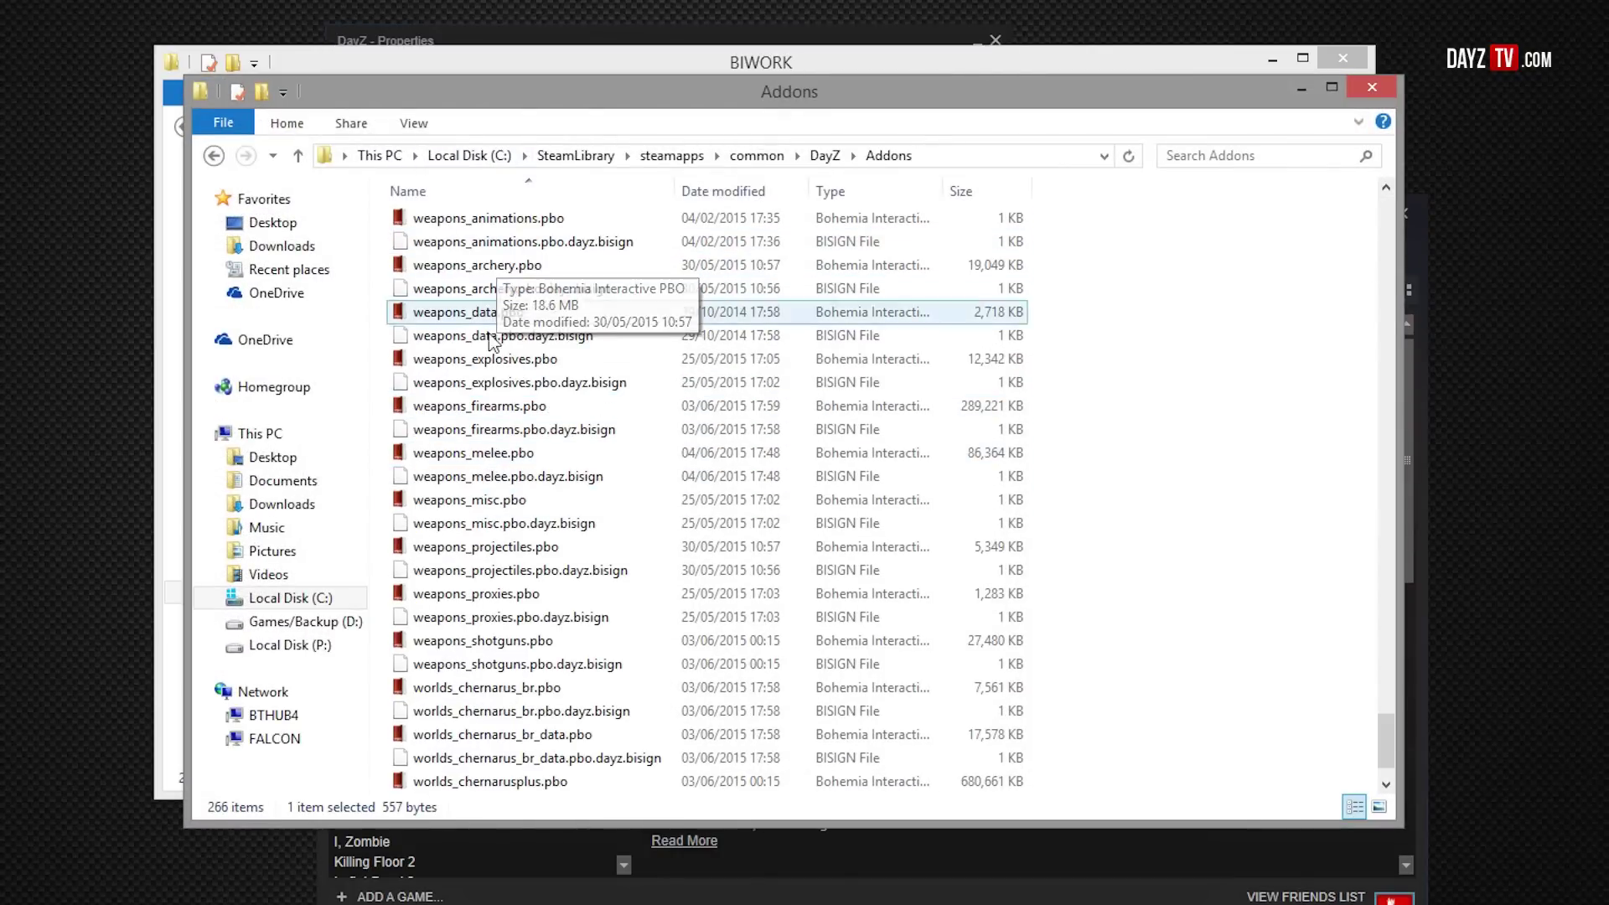
click(468, 407)
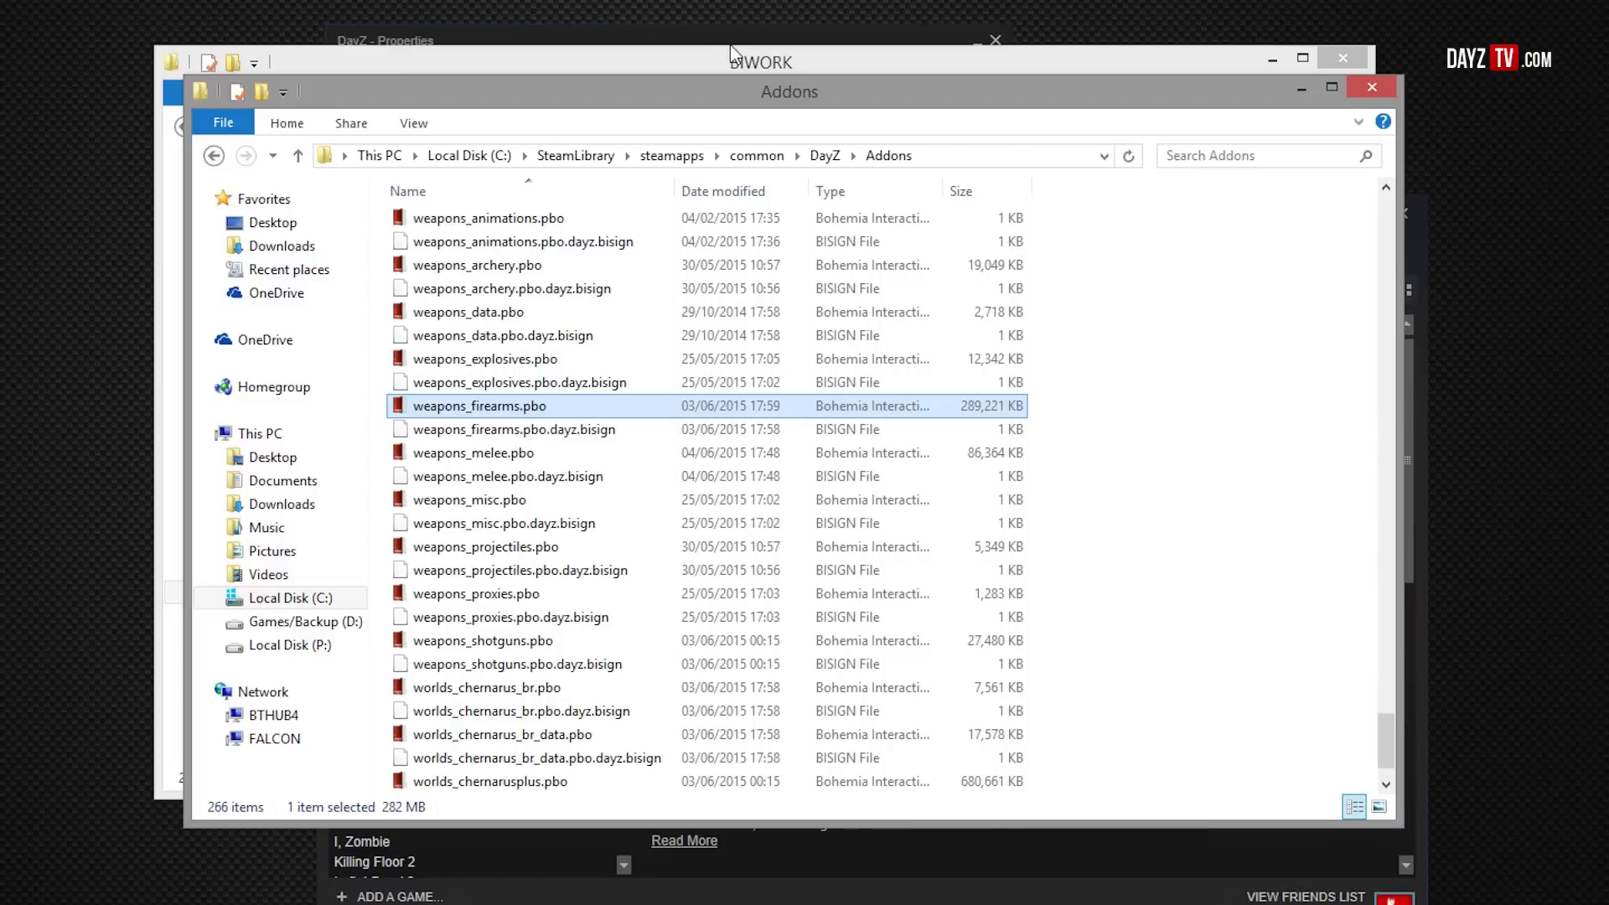
click(703, 53)
key(ctrl+v)
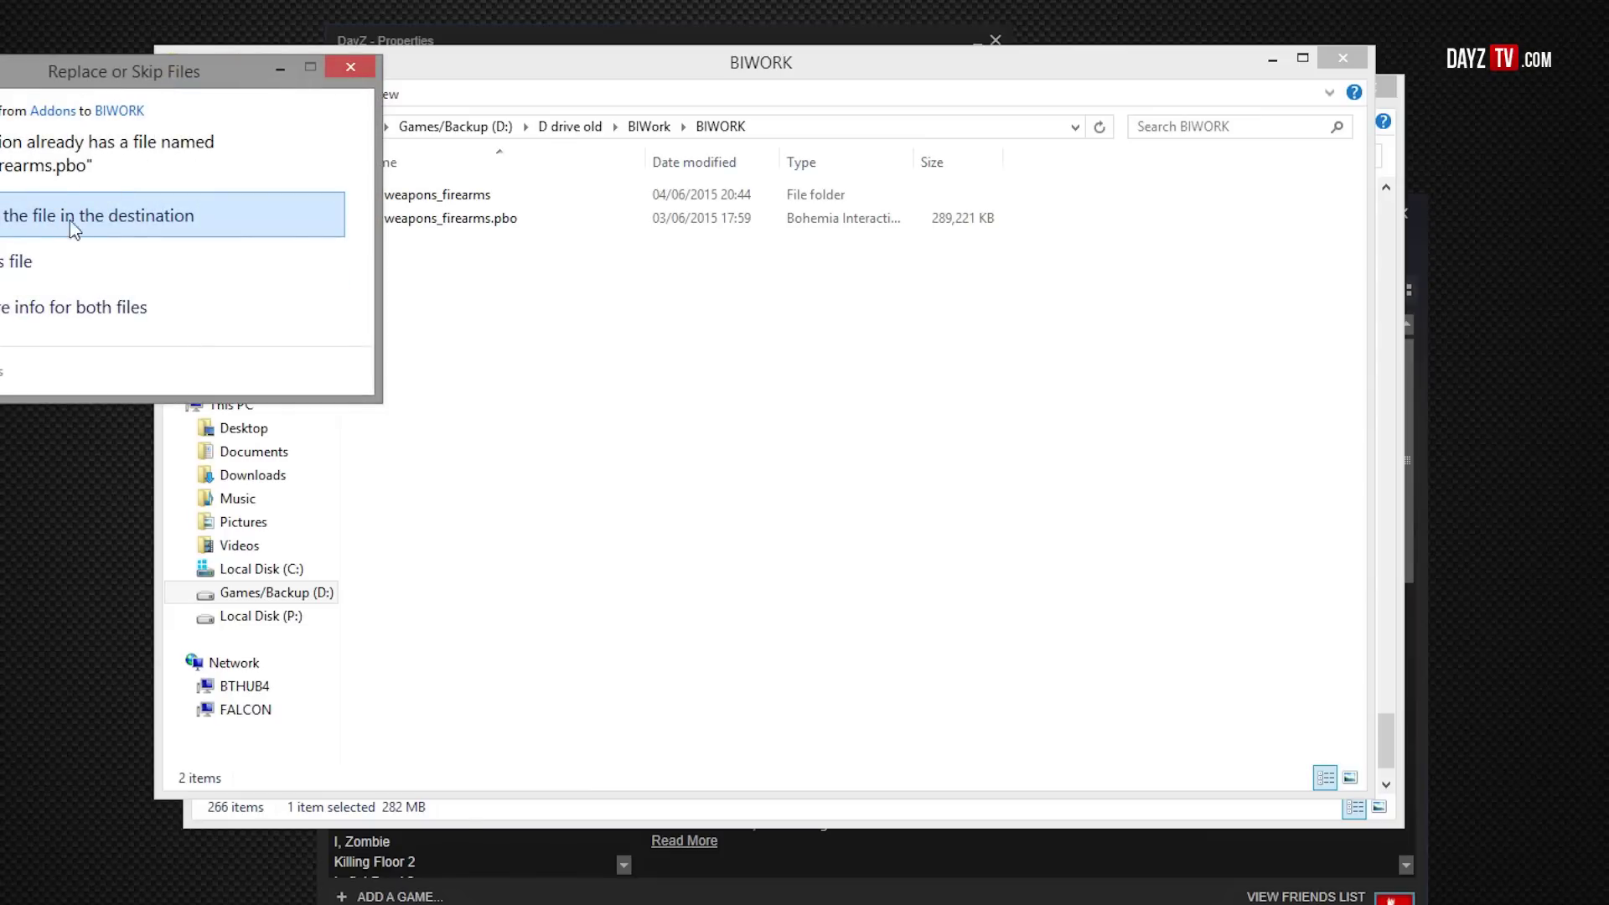
click(33, 218)
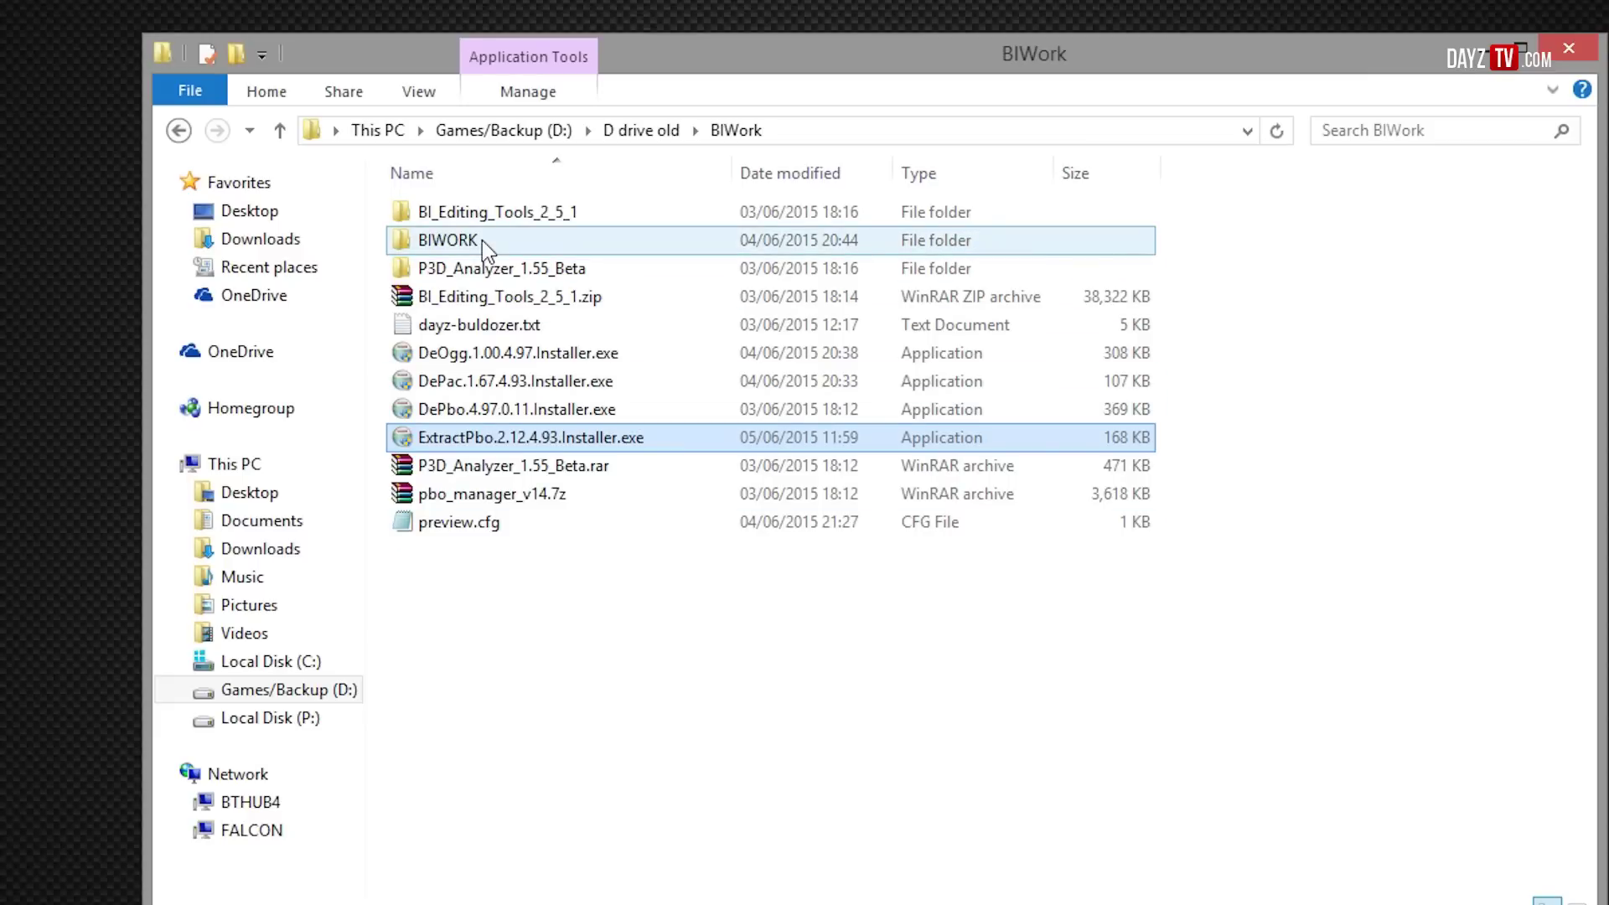
- Delete the old weapons_firearms folder from the BIWORK subfolder, keeping the .pbo file
double_click(482, 242)
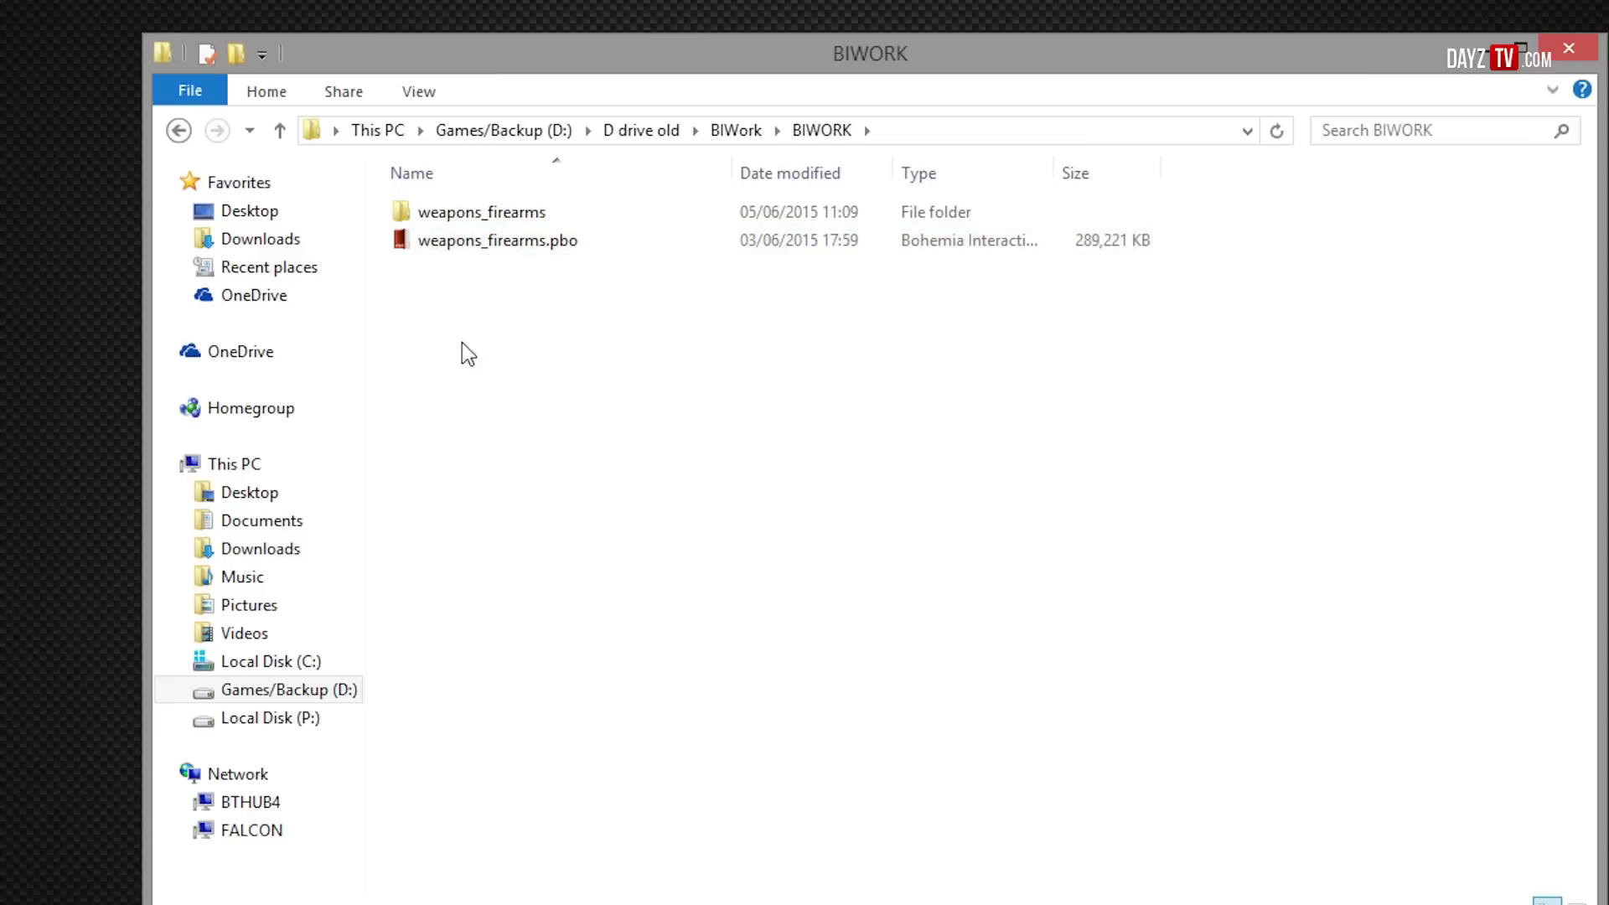
right_click(474, 217)
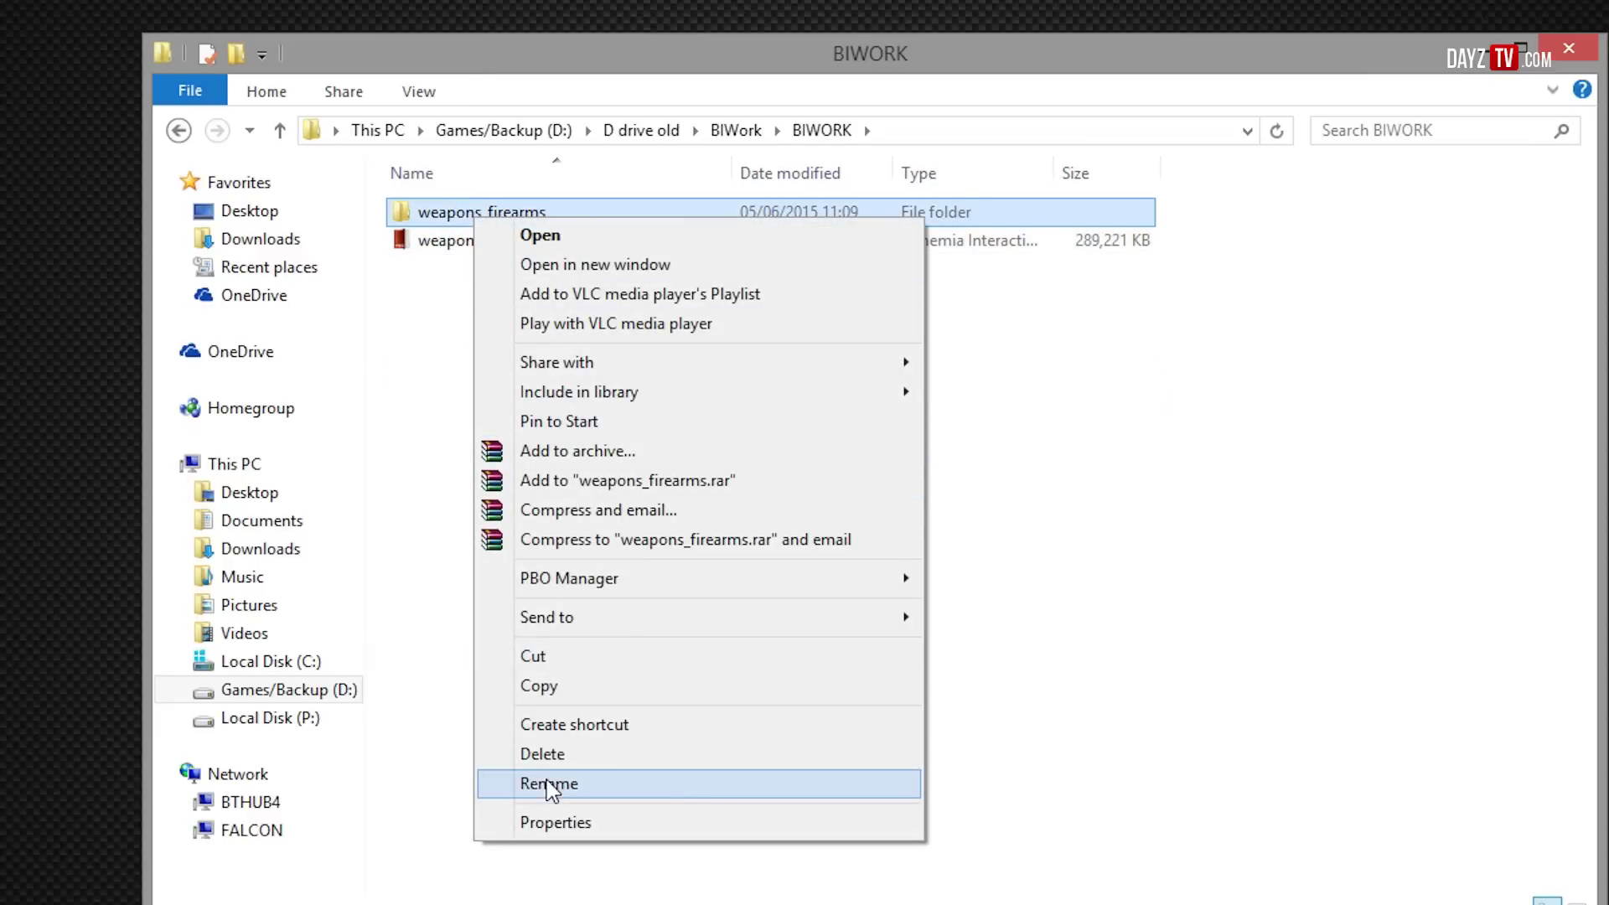
click(549, 753)
click(909, 555)
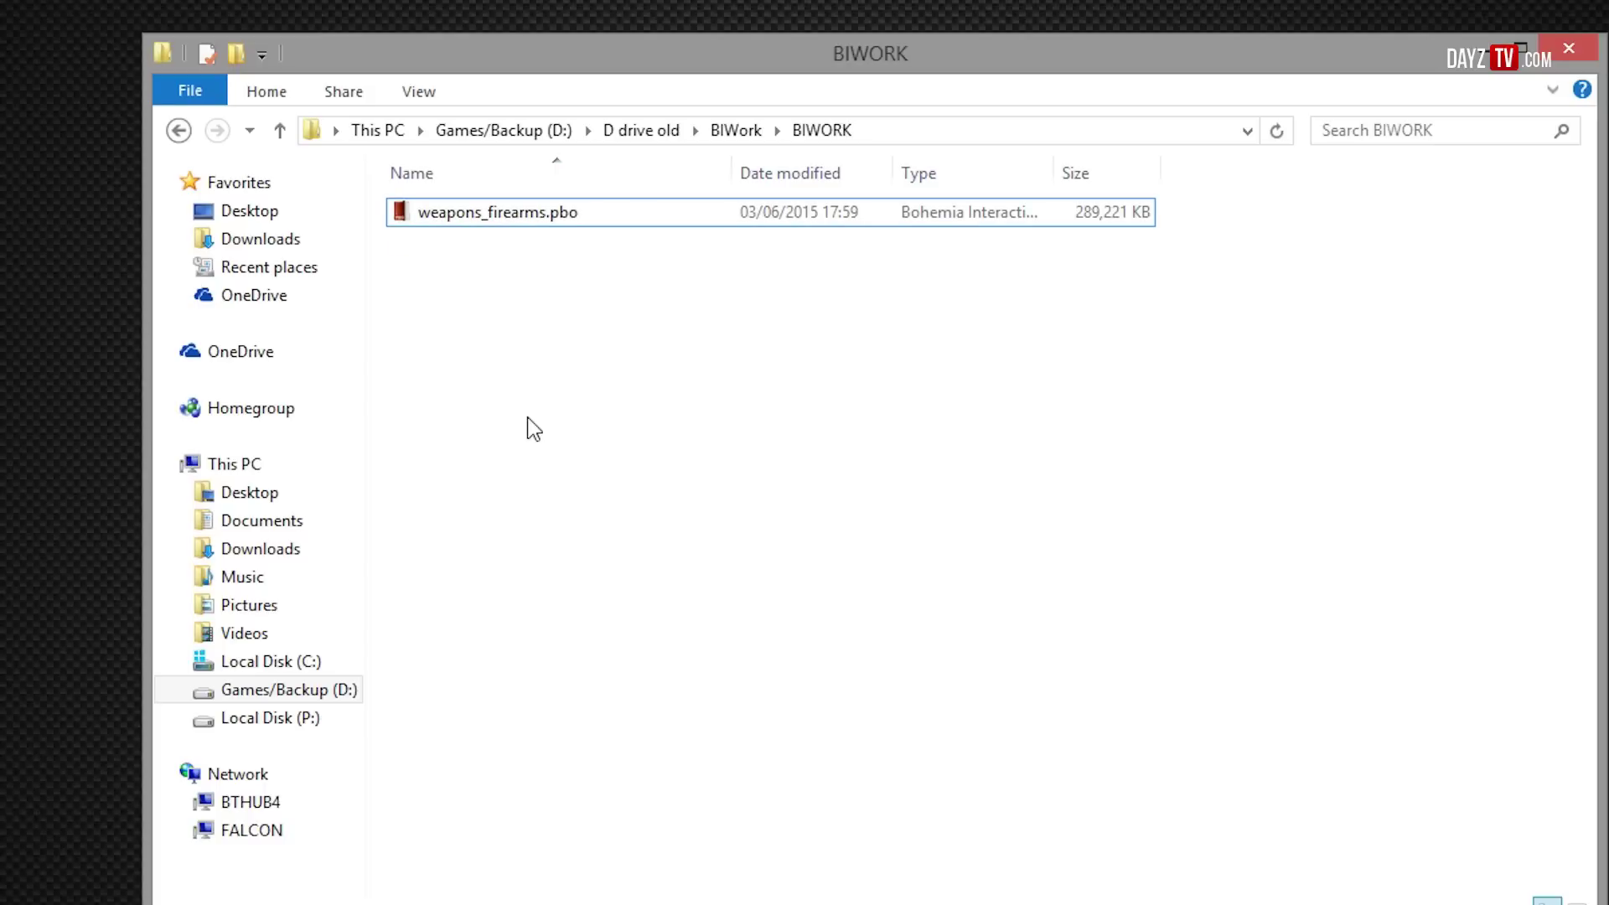
- Extract weapons_firearms.pbo with "Extracts all pbo types (pbo,ebo,xbo,ifa)", close the console and open the extracted weapons_firearms folder
right_click(476, 215)
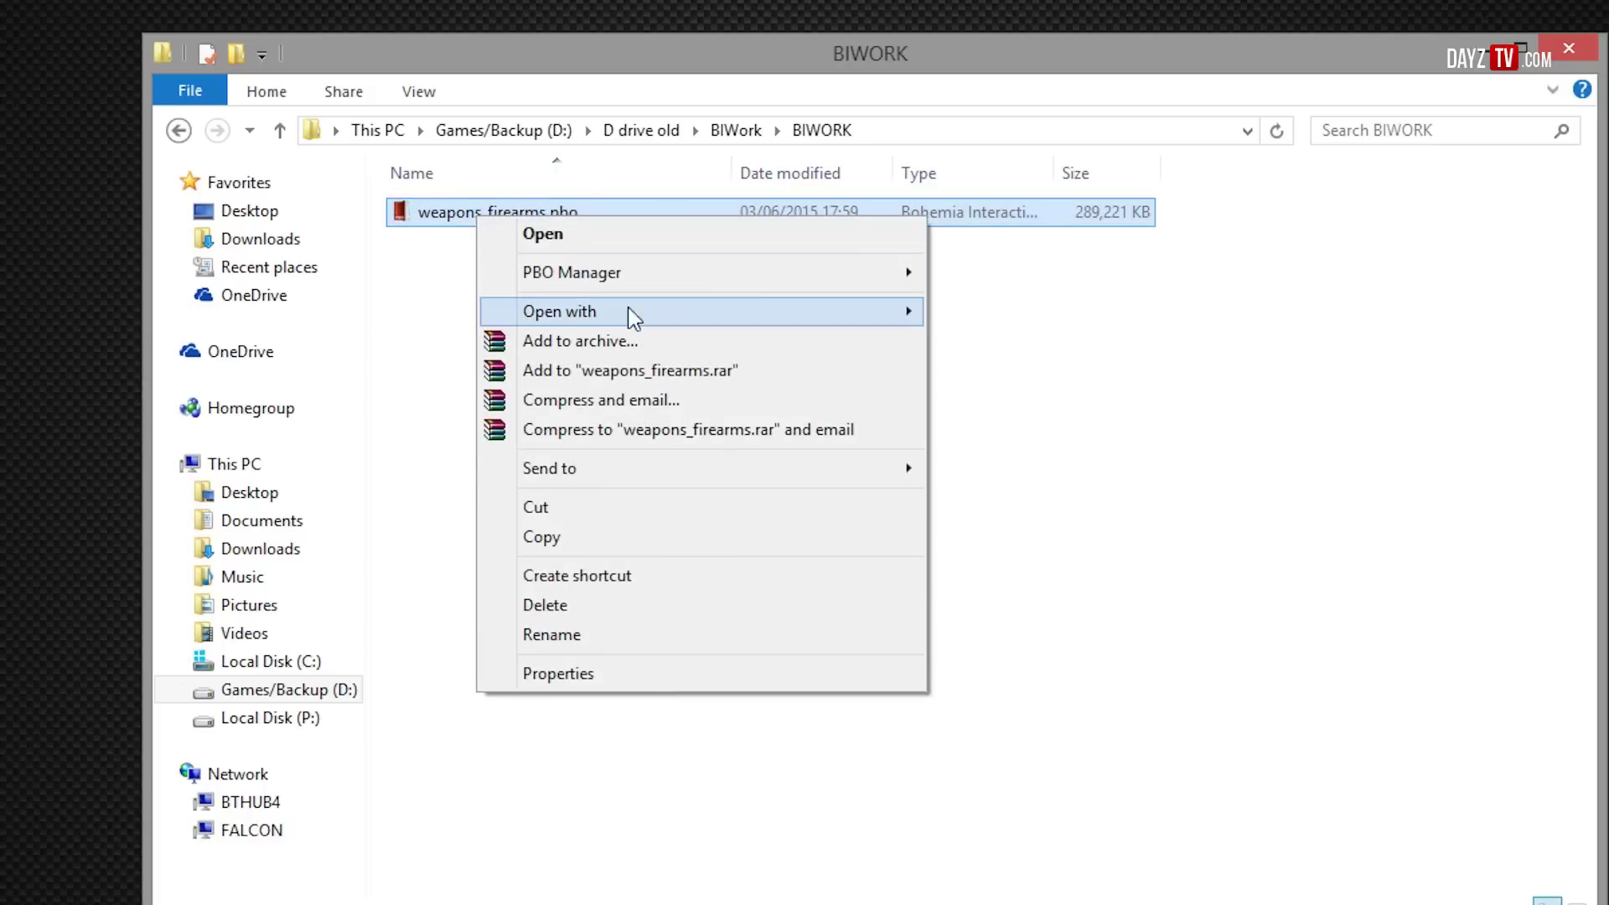
mouse_move(912, 311)
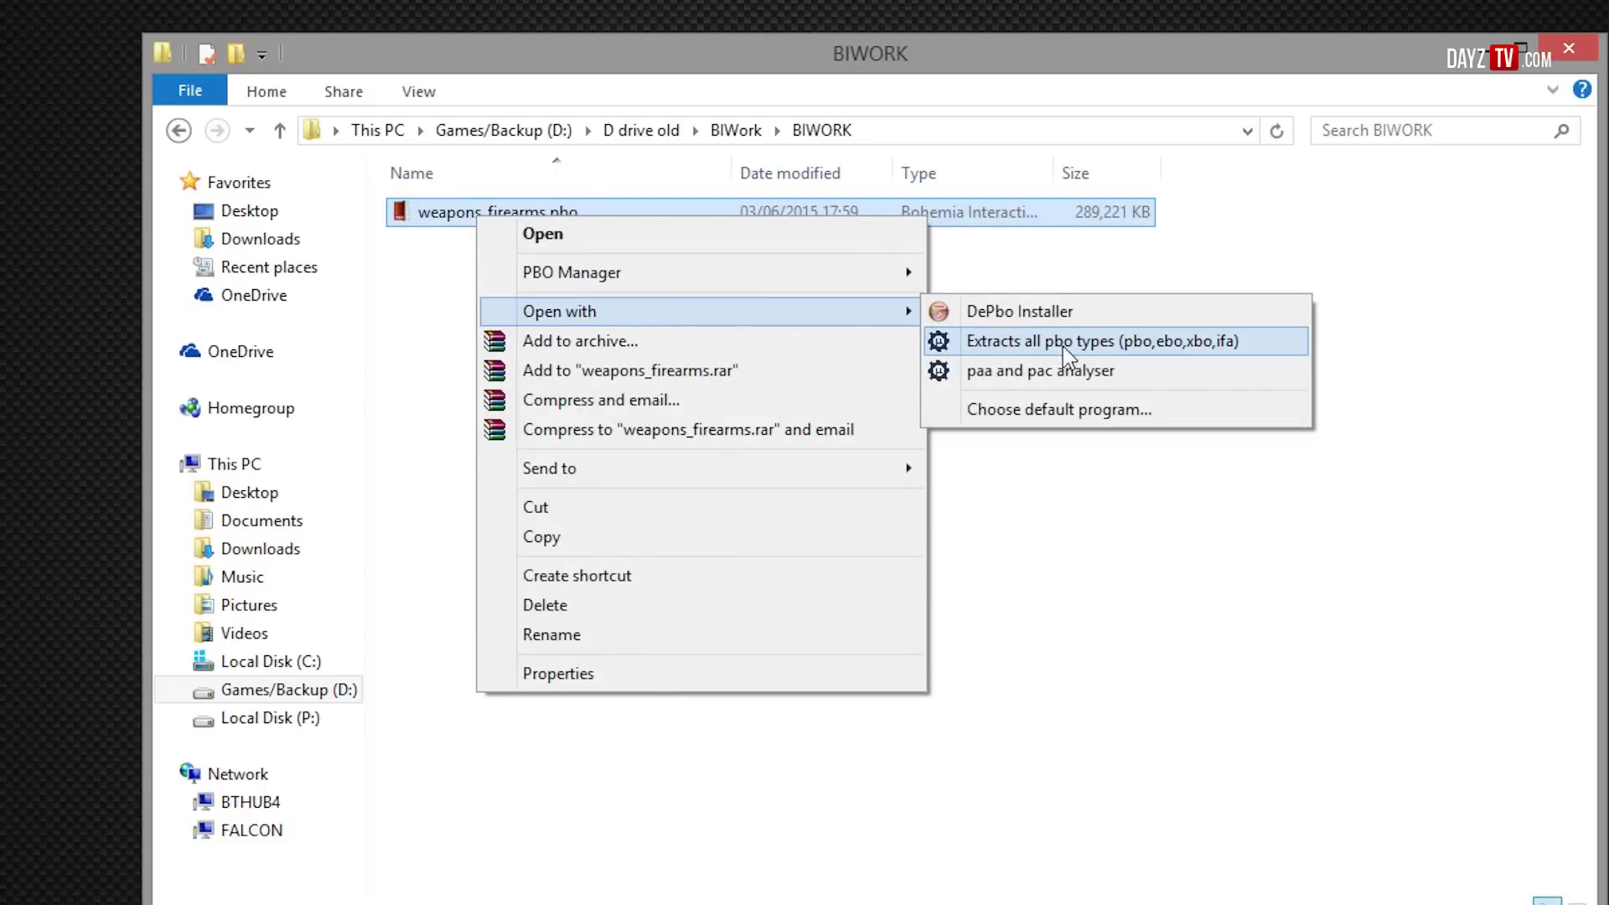
click(983, 342)
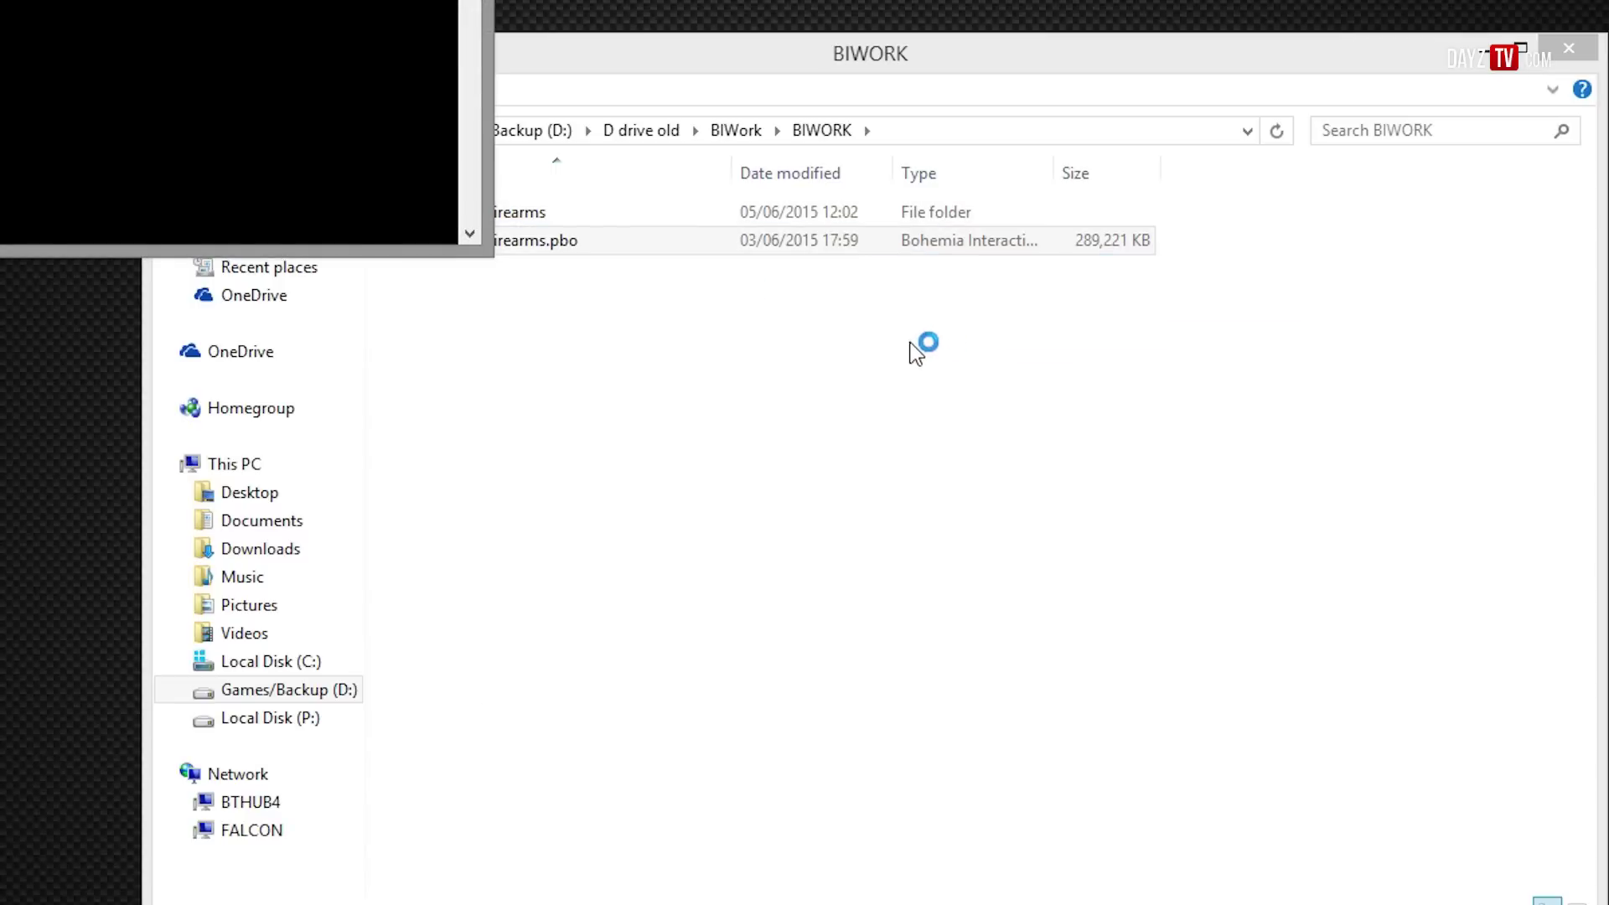
drag(75, 4, 575, 376)
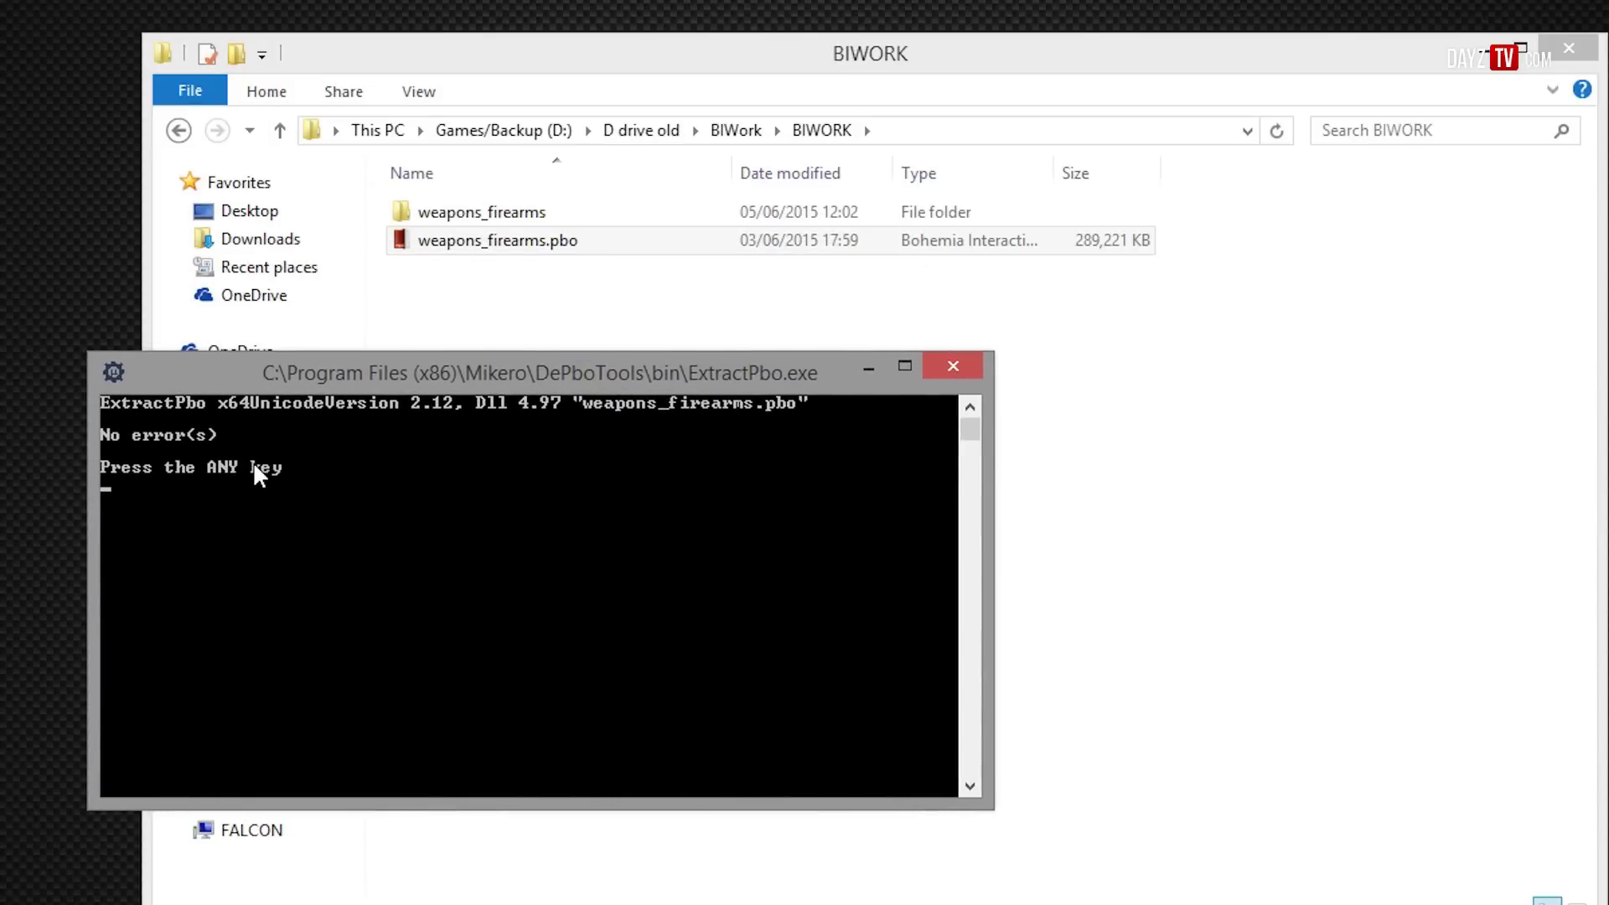
key(Return)
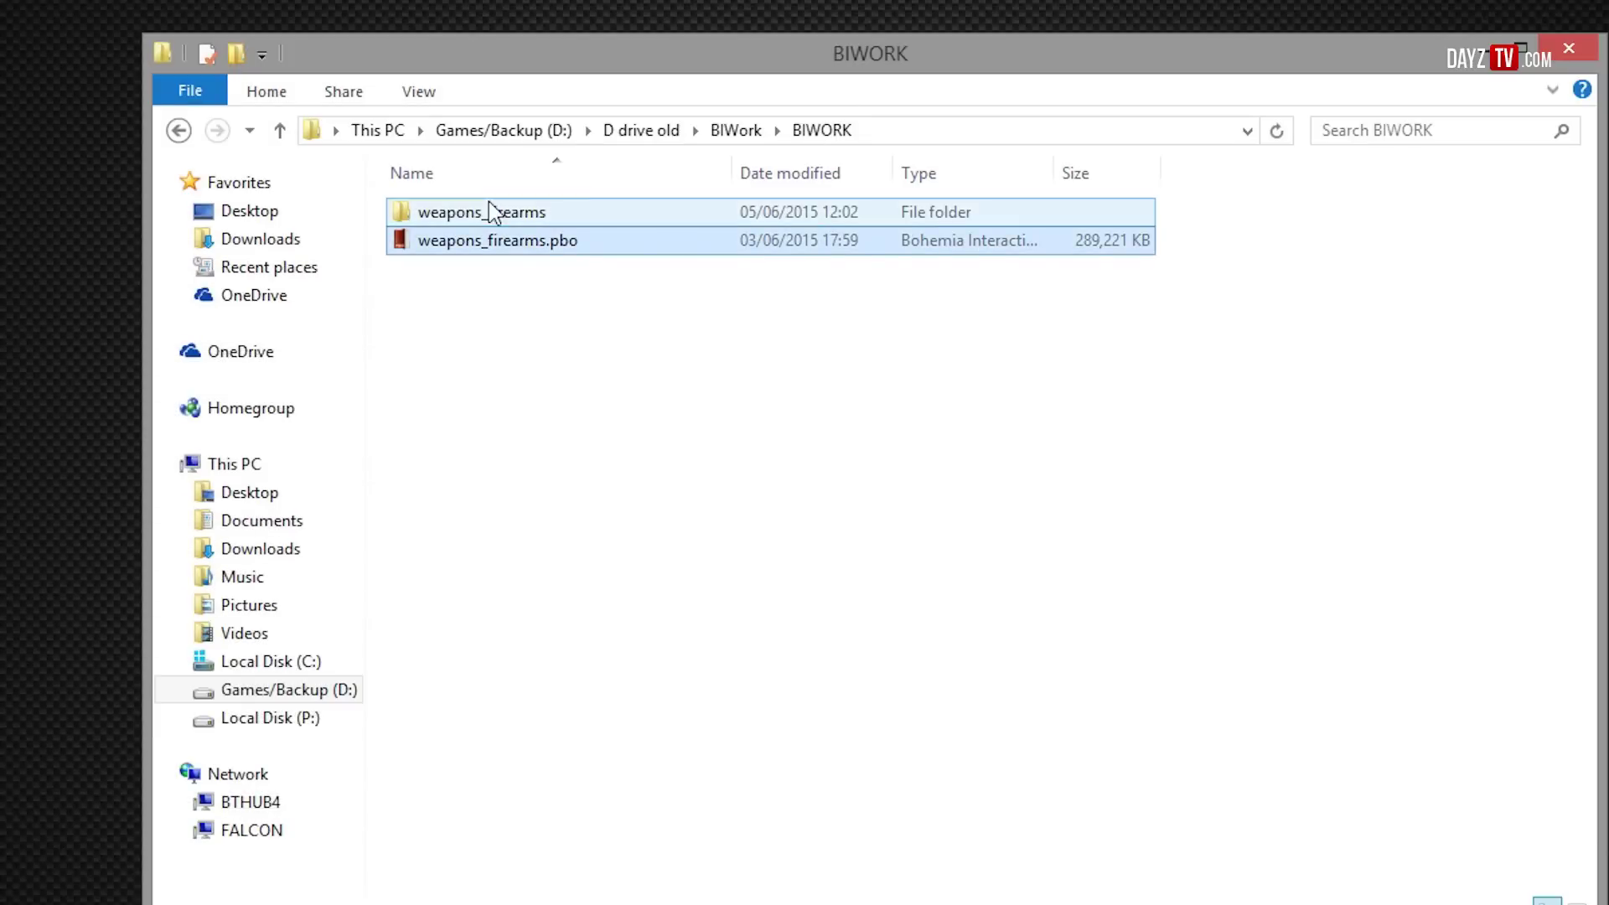
double_click(490, 212)
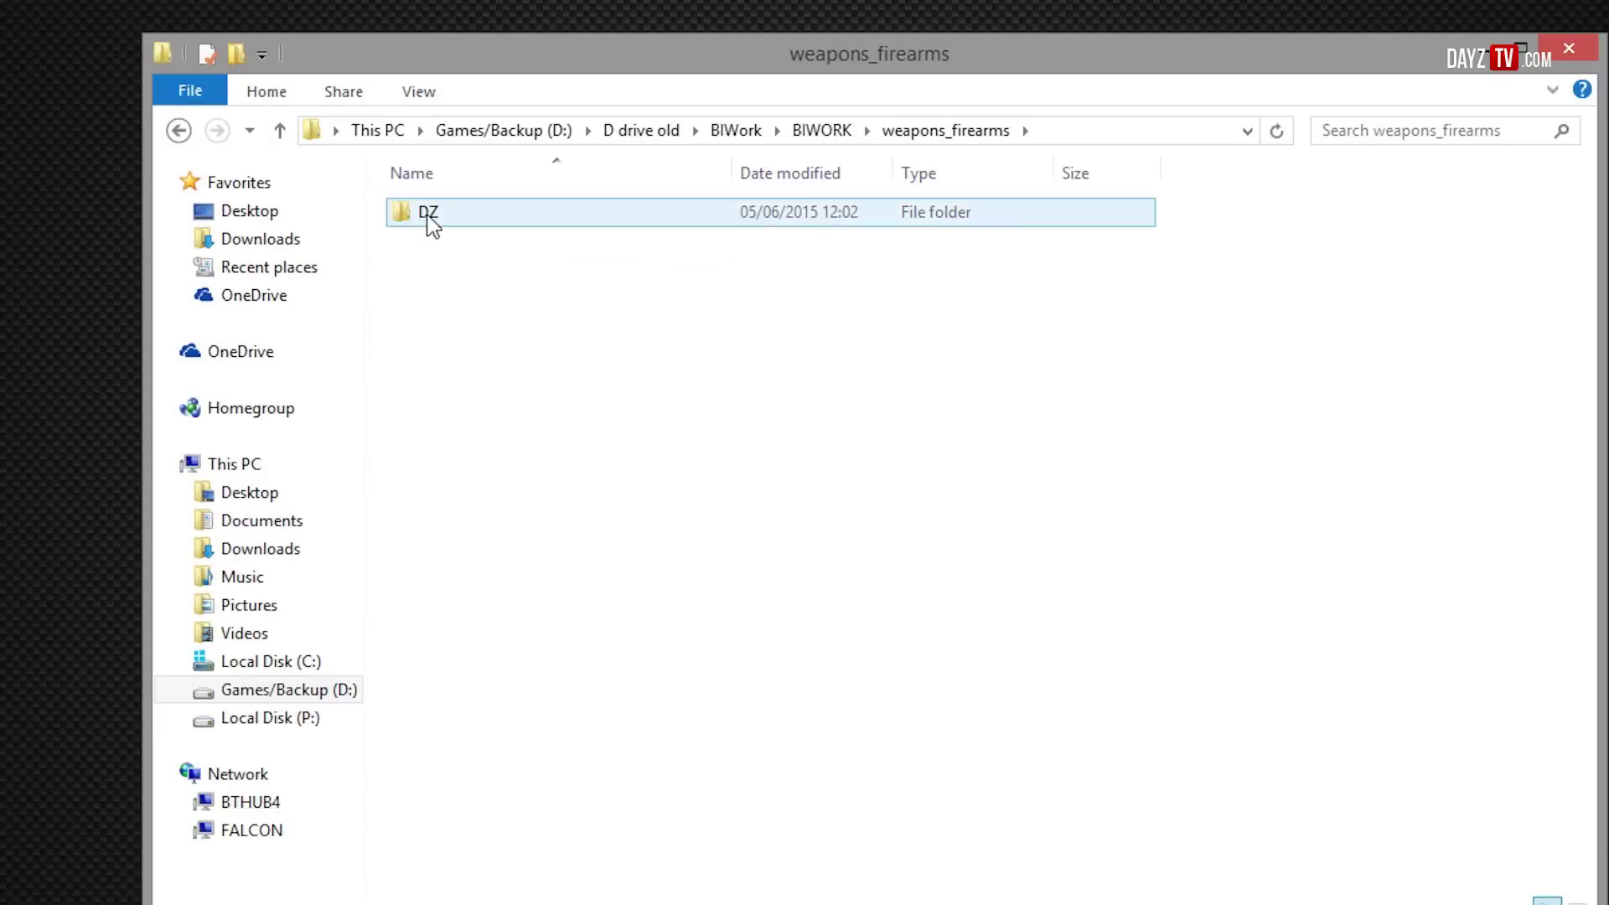
- Look through the extracted DZ\weapons\firearms folders and return to the weapons_firearms folder
double_click(426, 216)
double_click(461, 220)
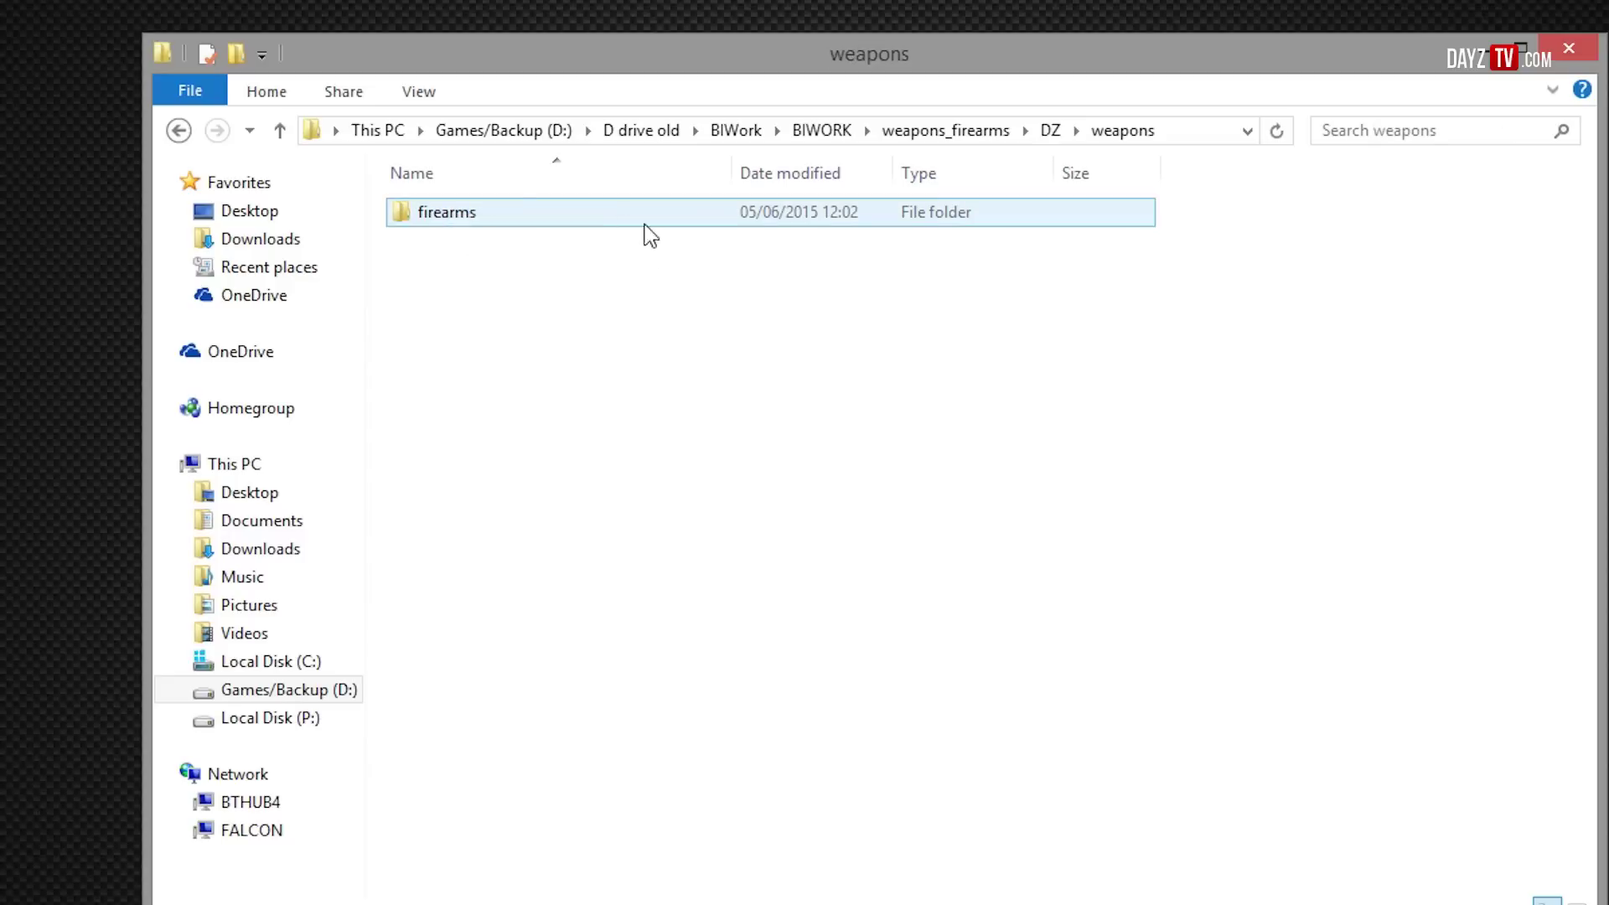
double_click(452, 220)
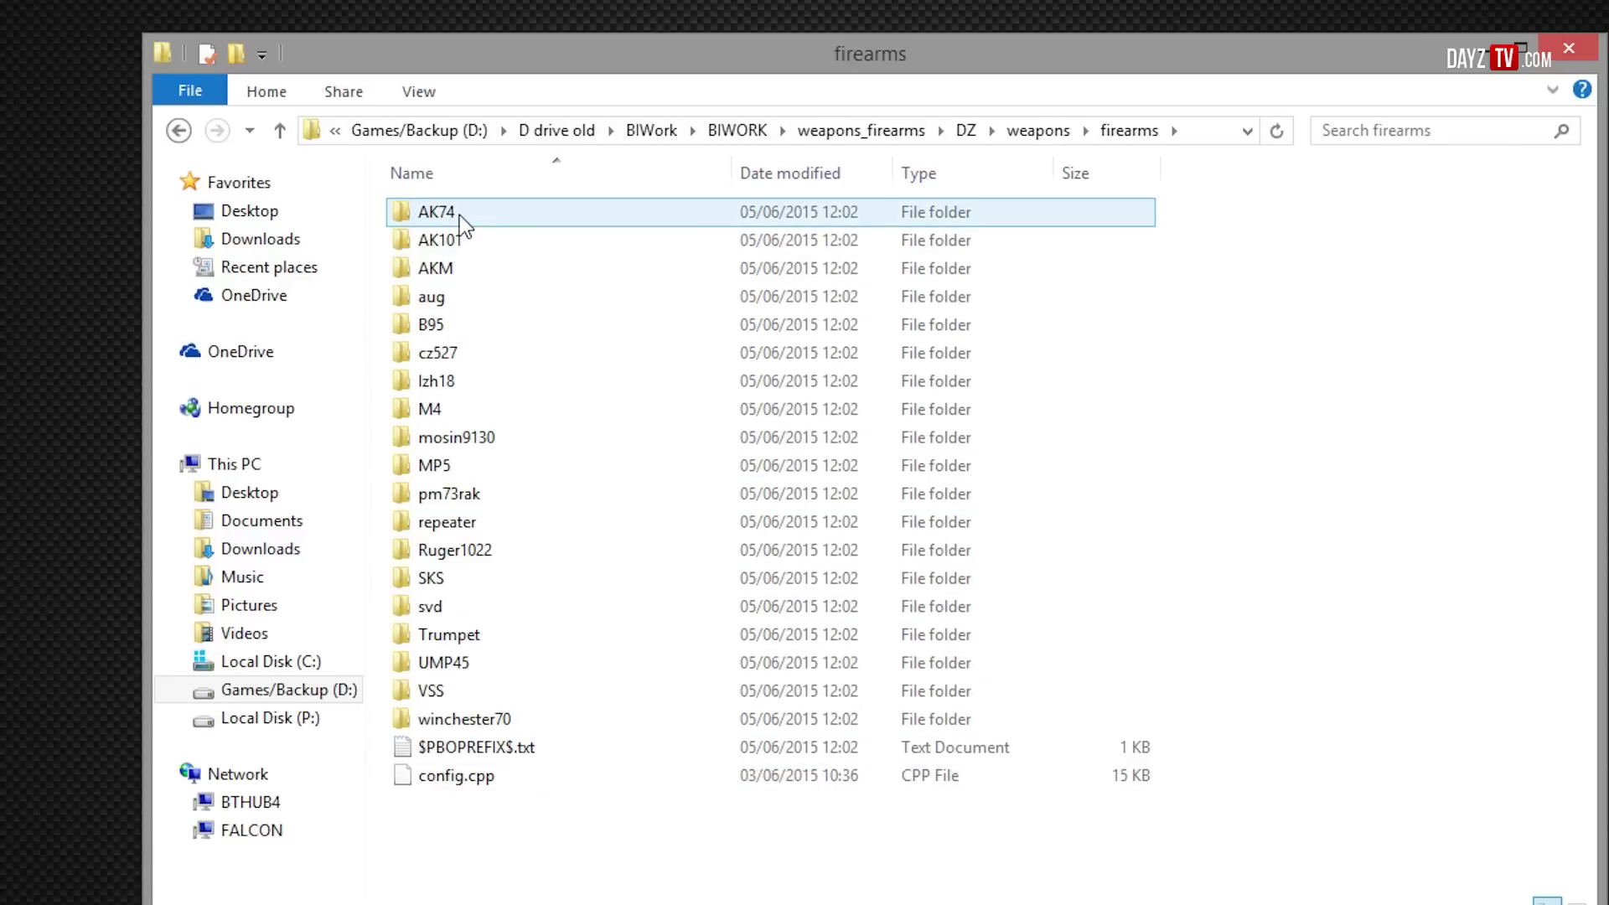
click(178, 130)
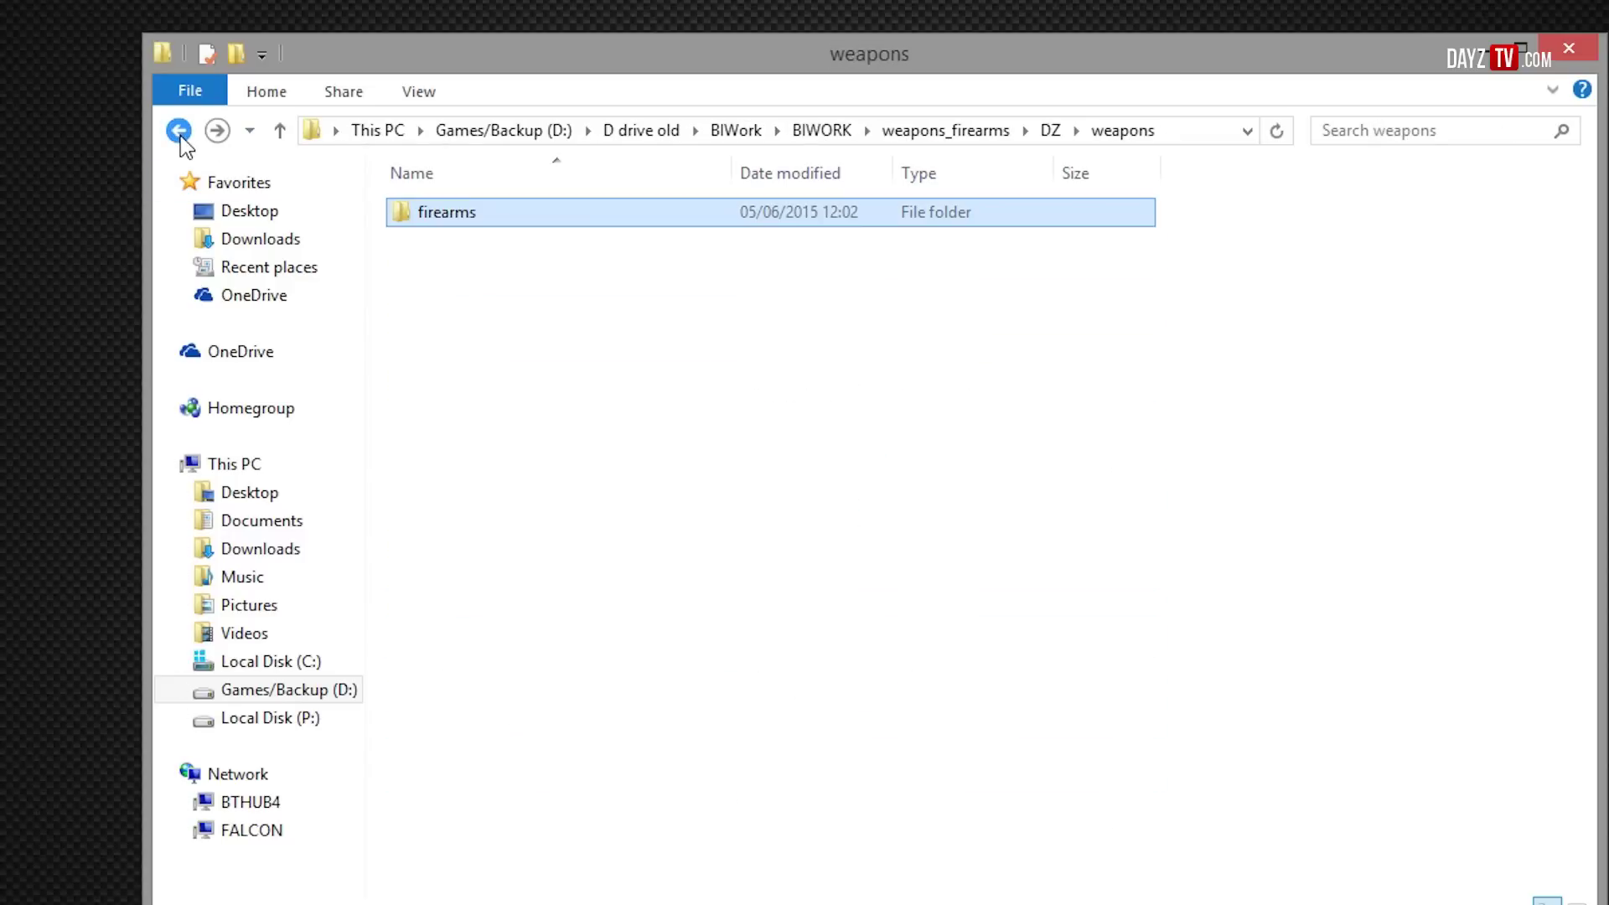
click(179, 130)
click(179, 130)
- Copy the extracted DZ folder into the root of Local Disk (P:), replacing the files in the destination
right_click(455, 213)
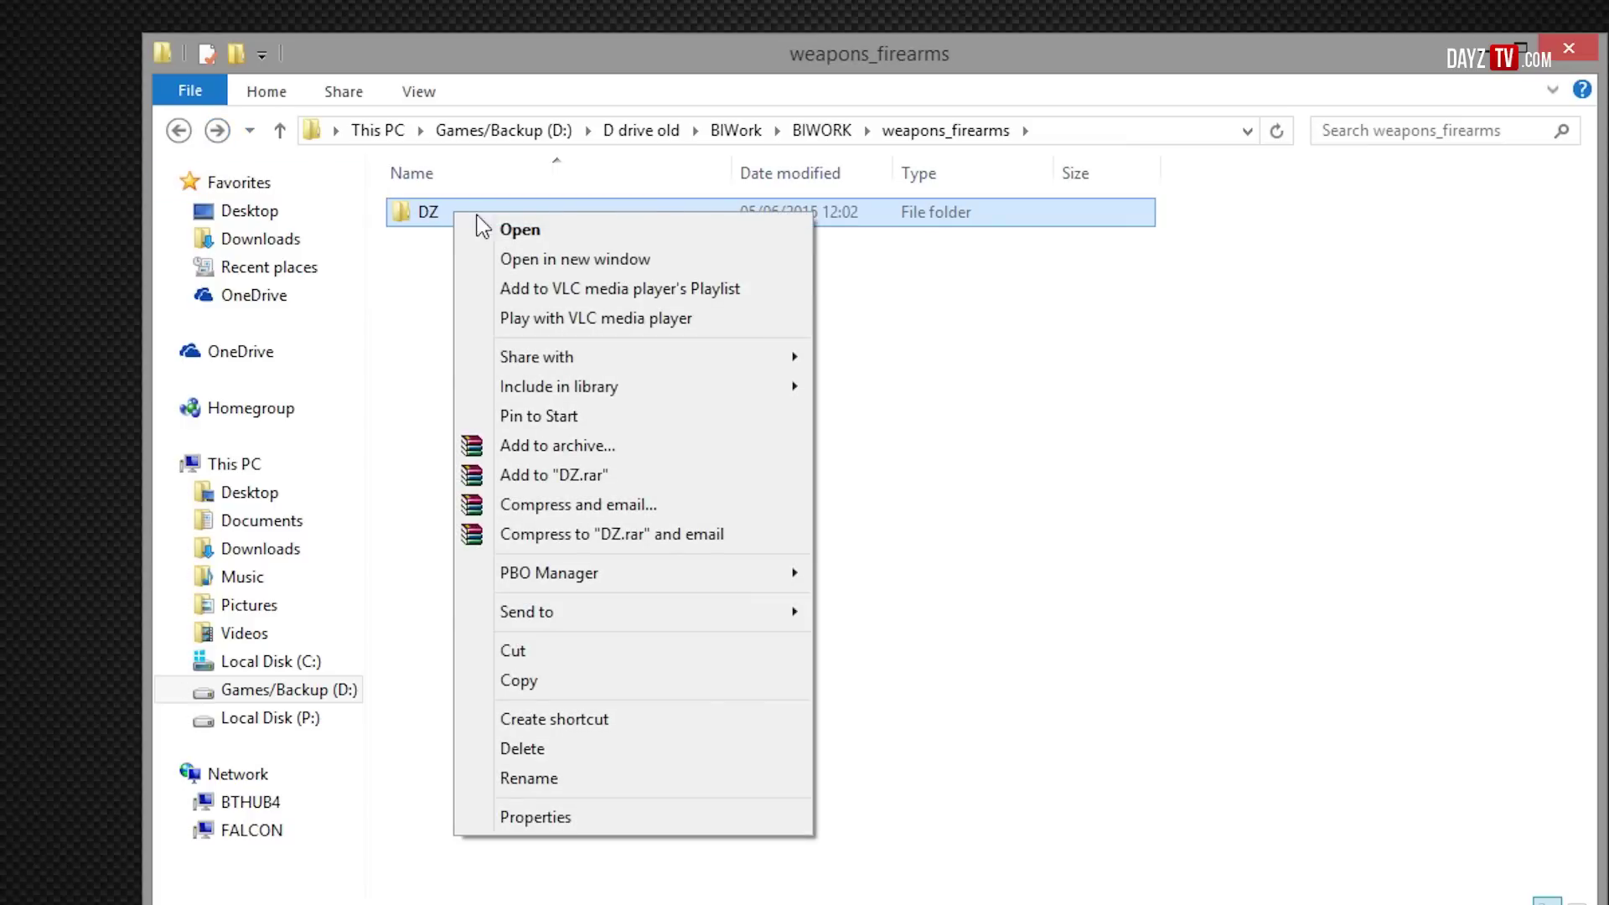
click(573, 687)
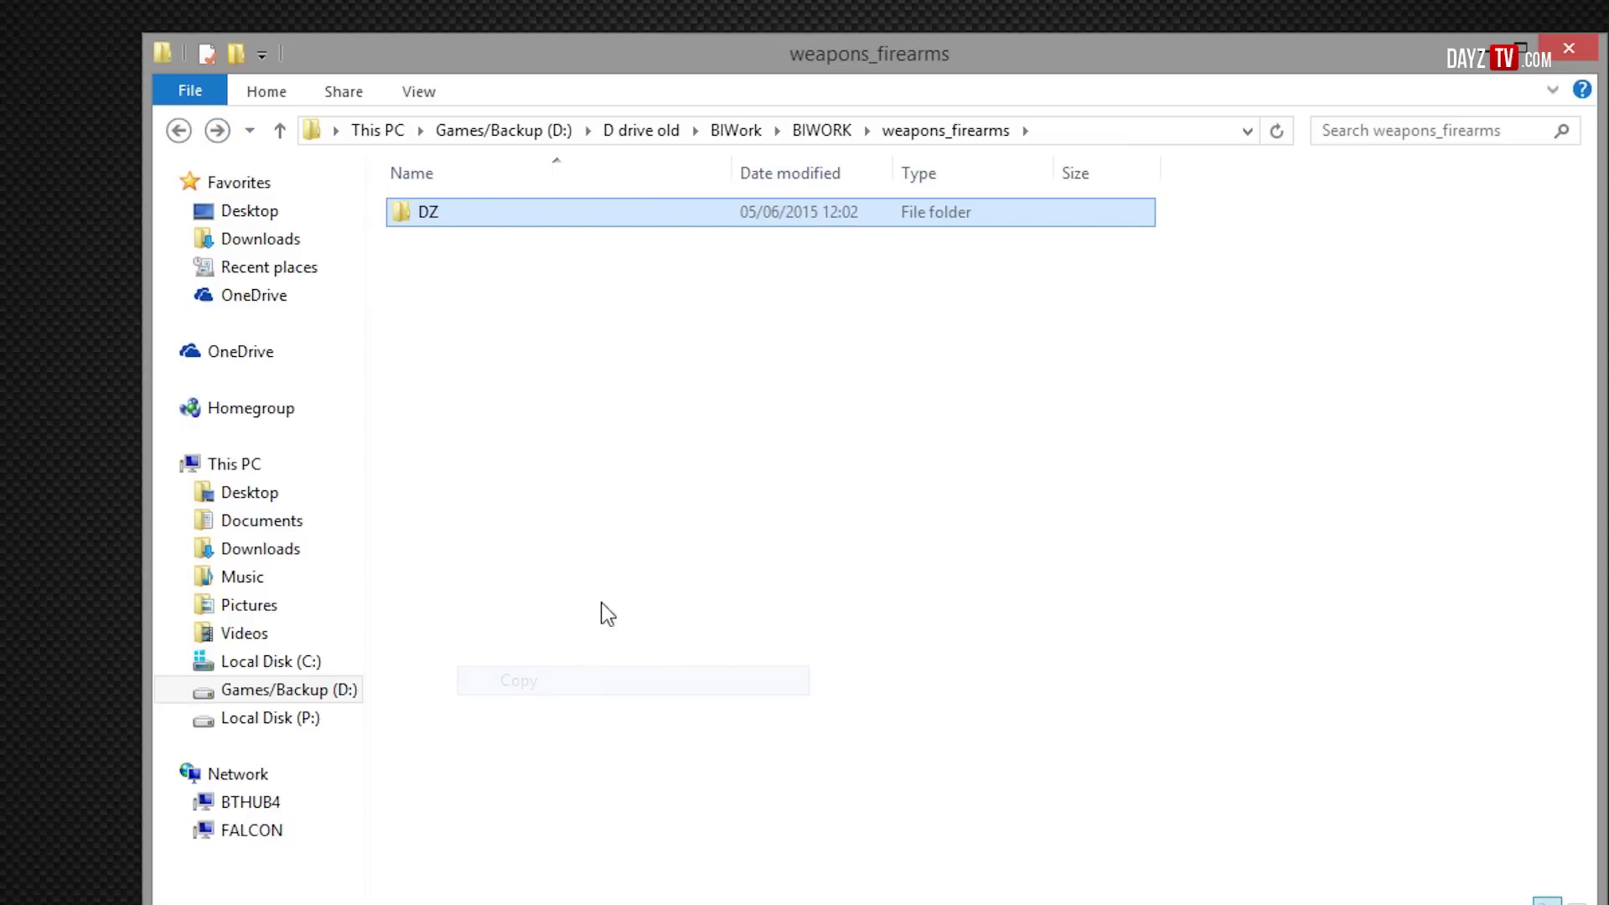
click(313, 700)
click(256, 718)
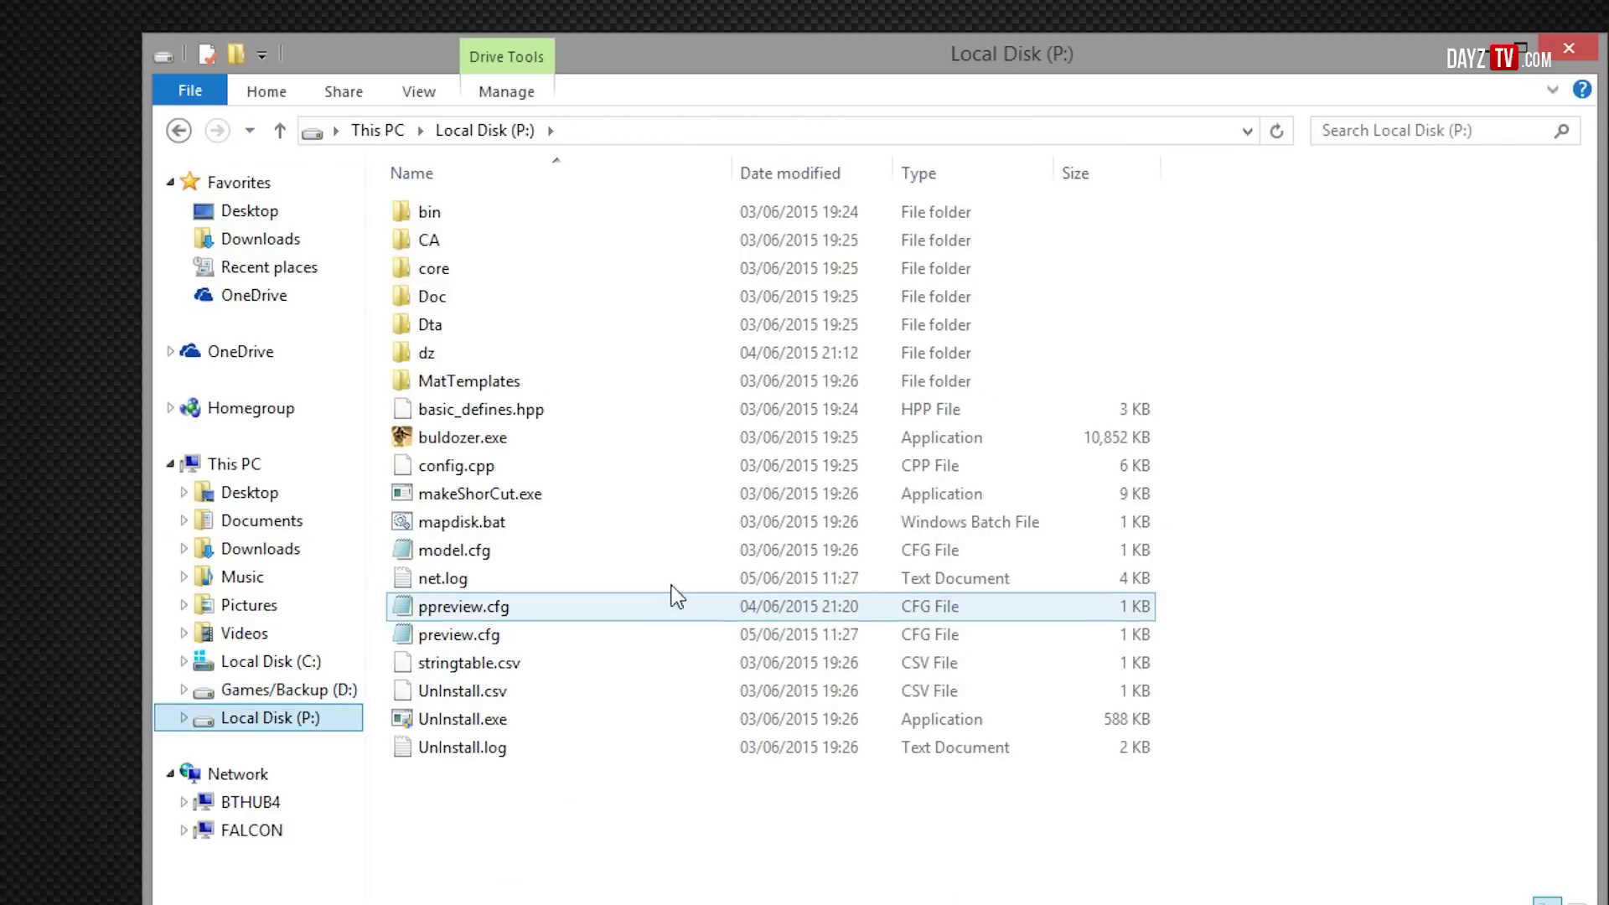
right_click(496, 822)
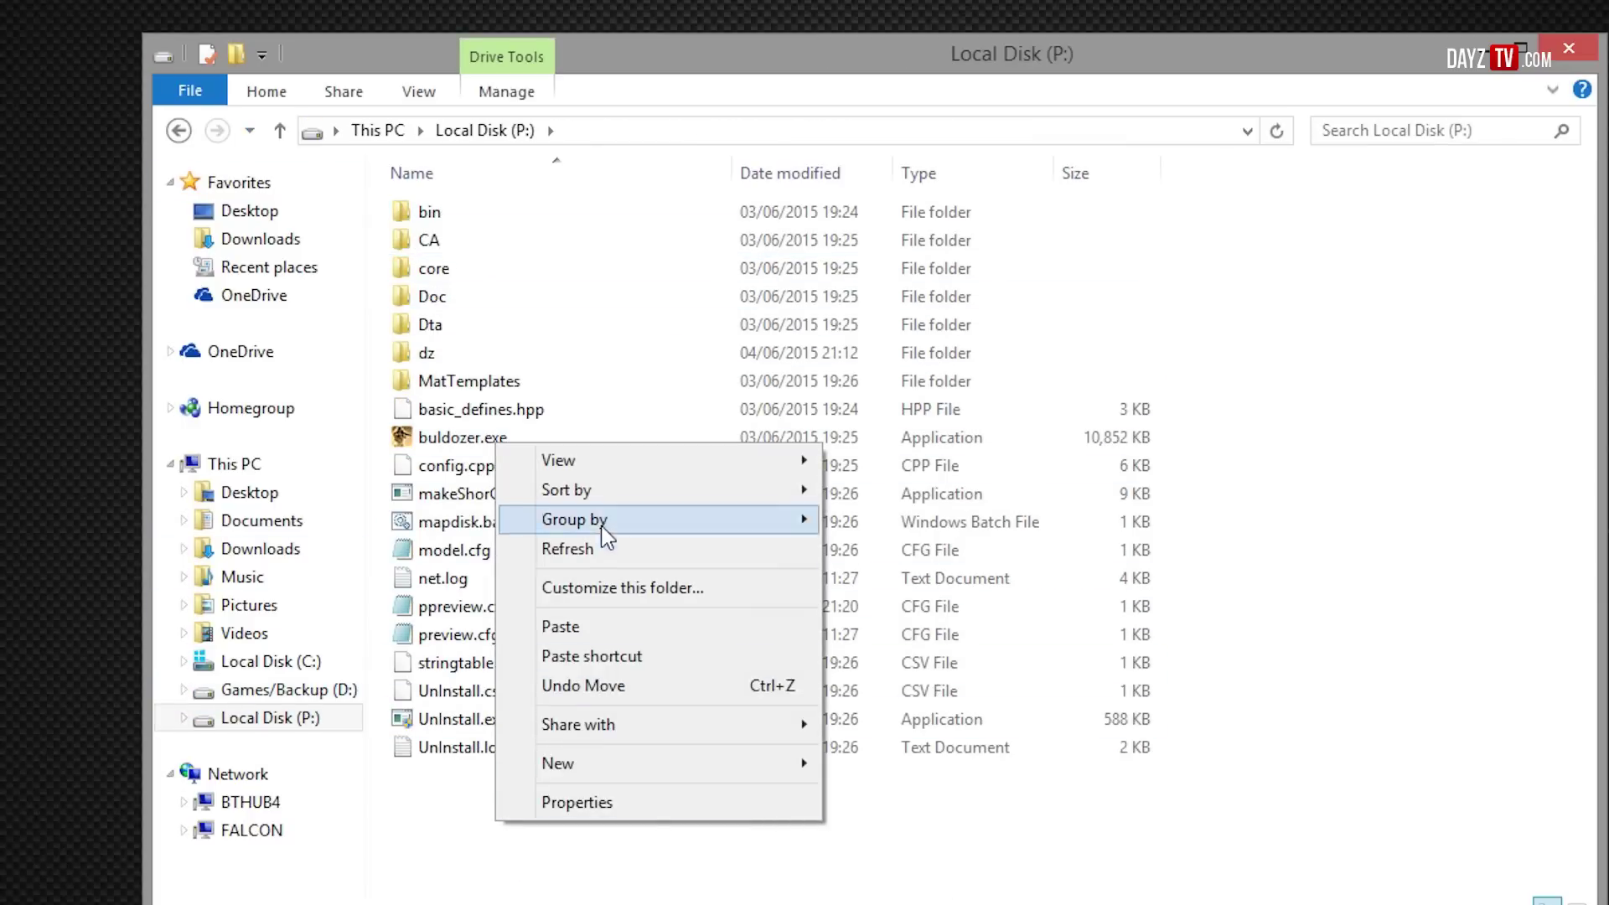
click(560, 627)
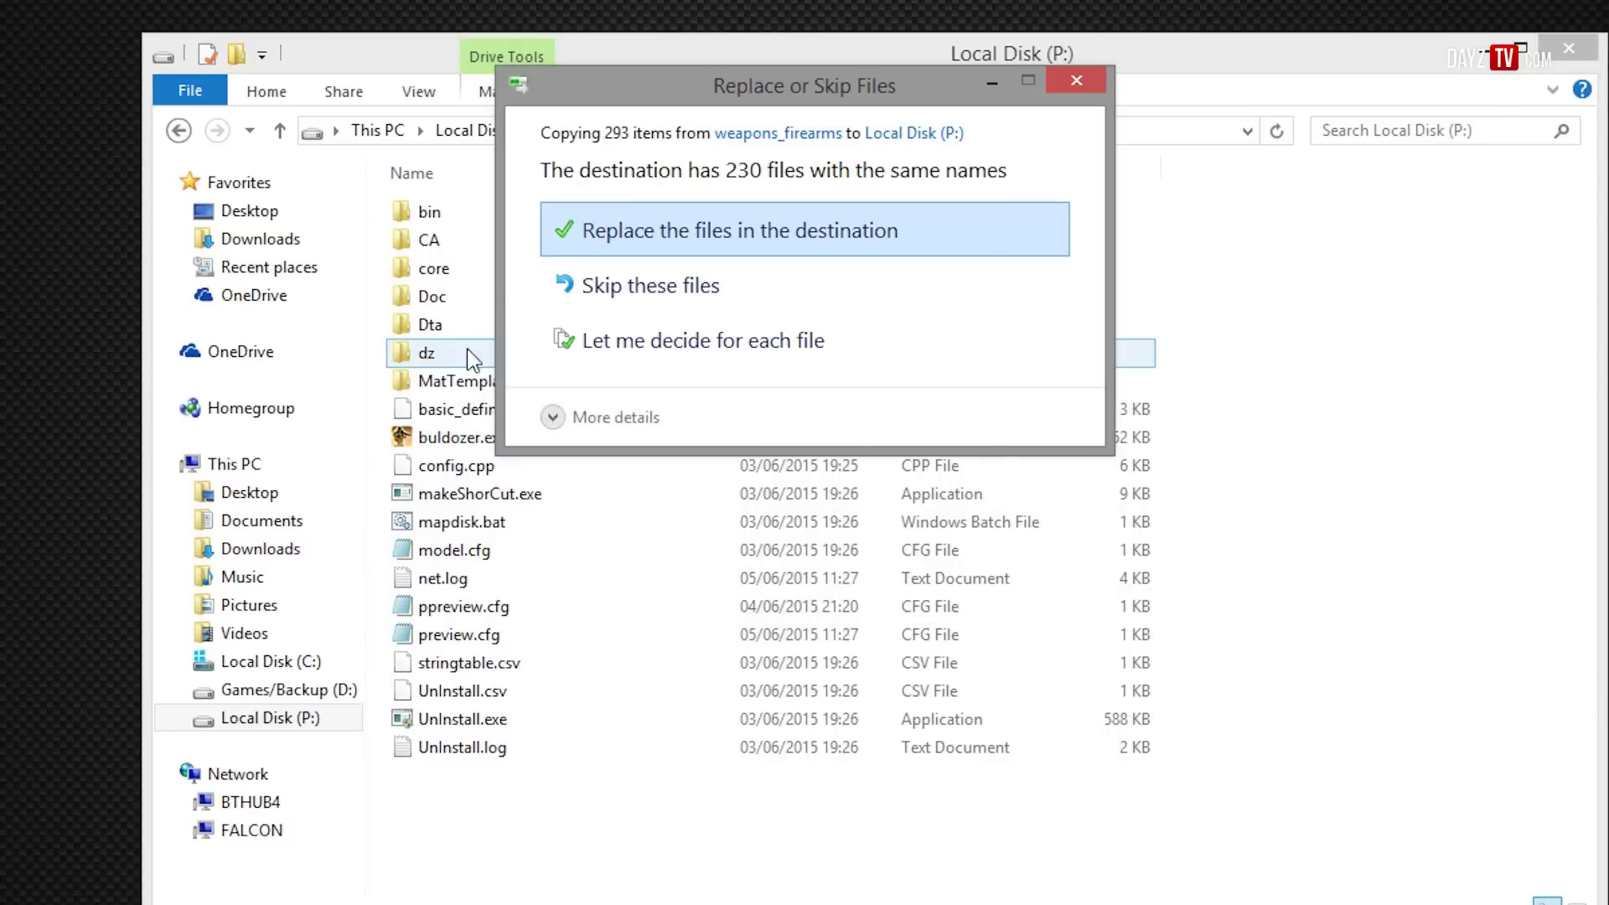
click(659, 241)
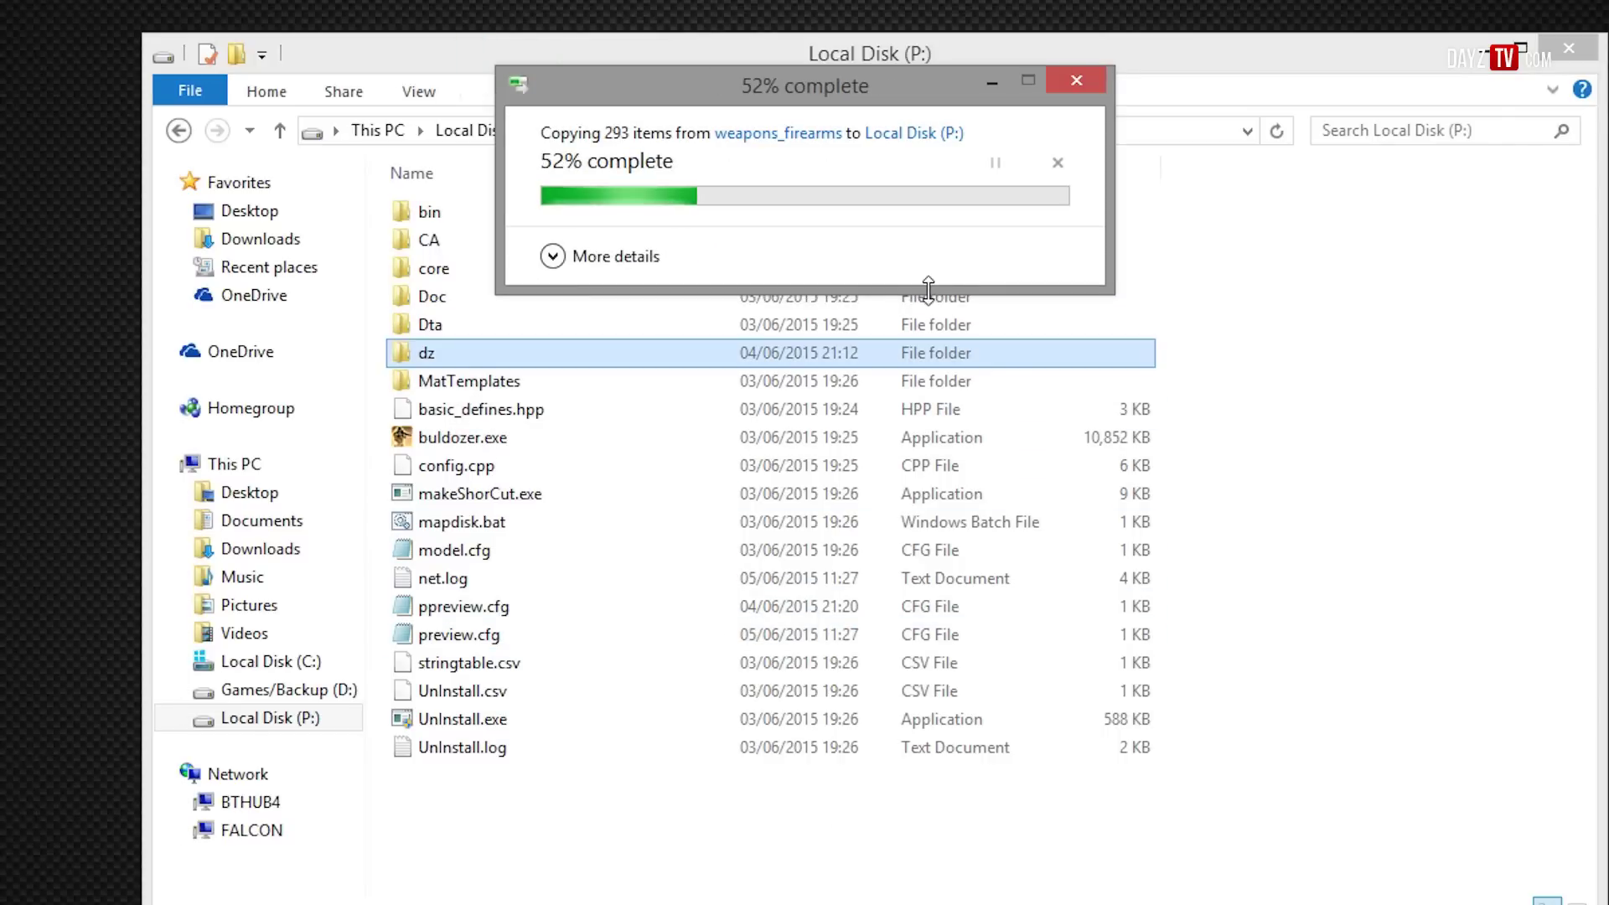
- Browse the dz folder on Local Disk (P:) down through its weapons and firearms subfolders to check the copied files
click(402, 353)
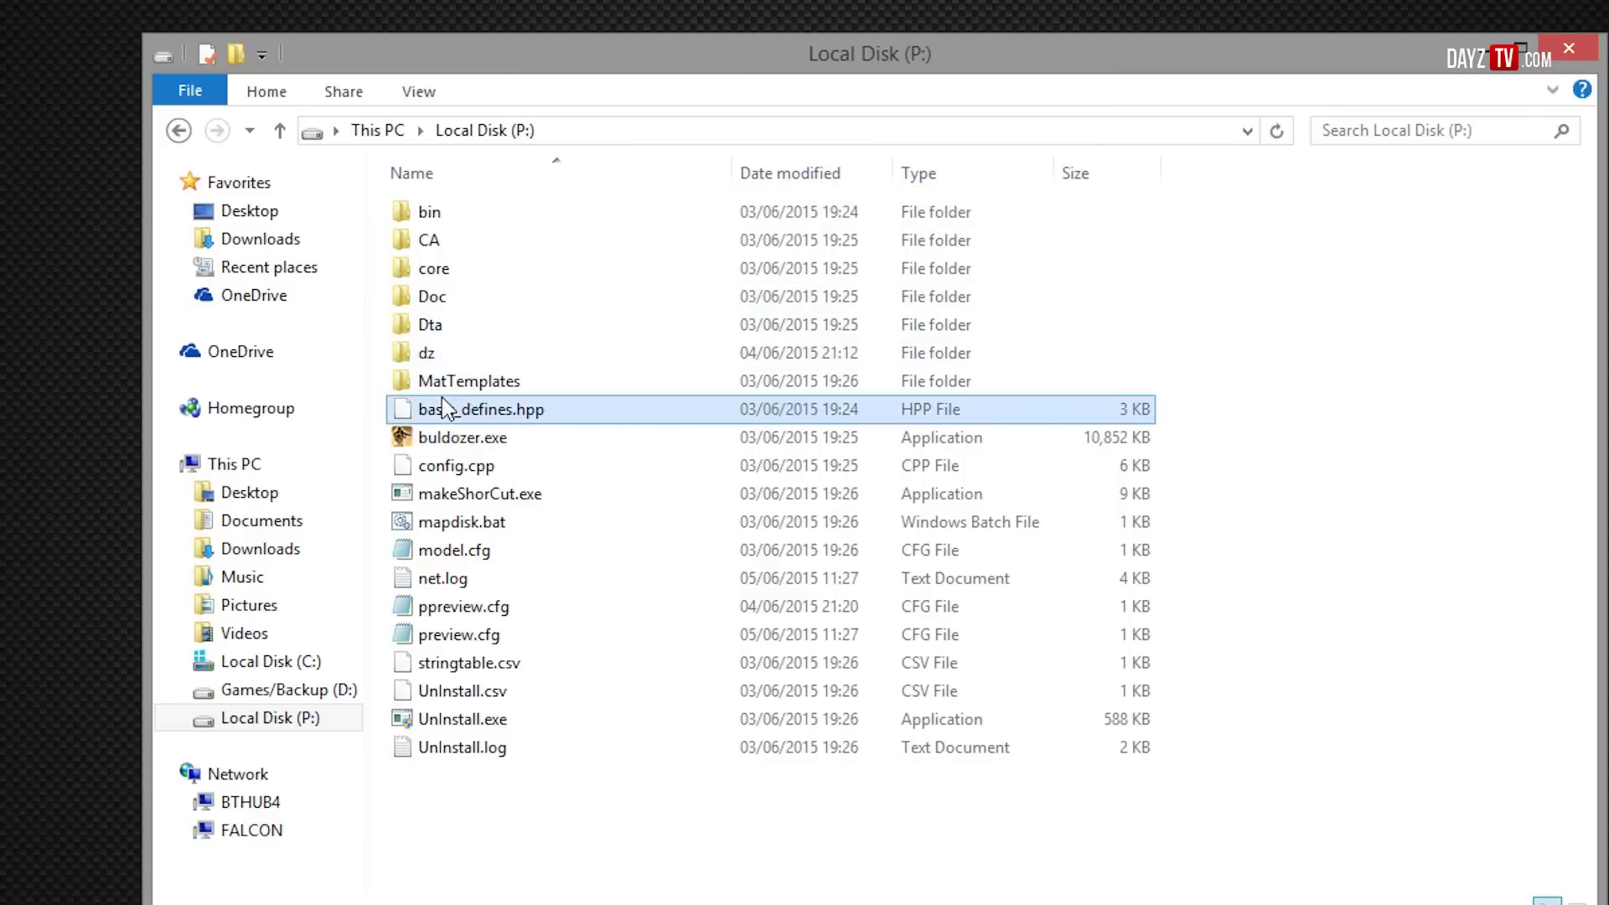
double_click(445, 356)
click(461, 223)
double_click(462, 218)
double_click(478, 212)
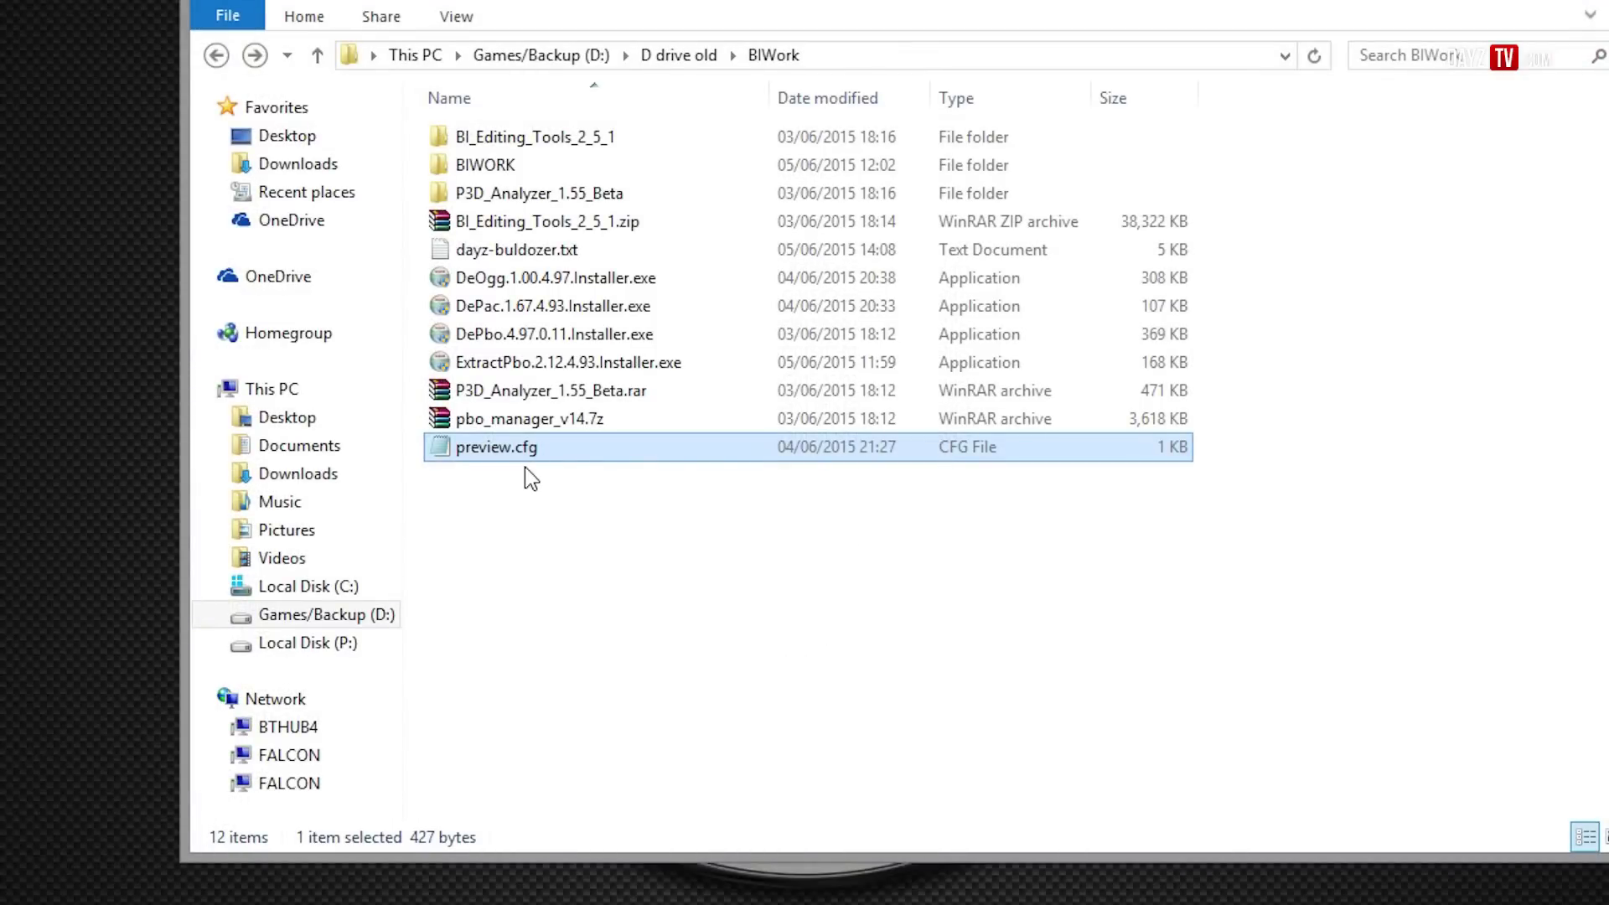
- Examine the settings in the preview.cfg file of the BIWork folder and close it
double_click(469, 447)
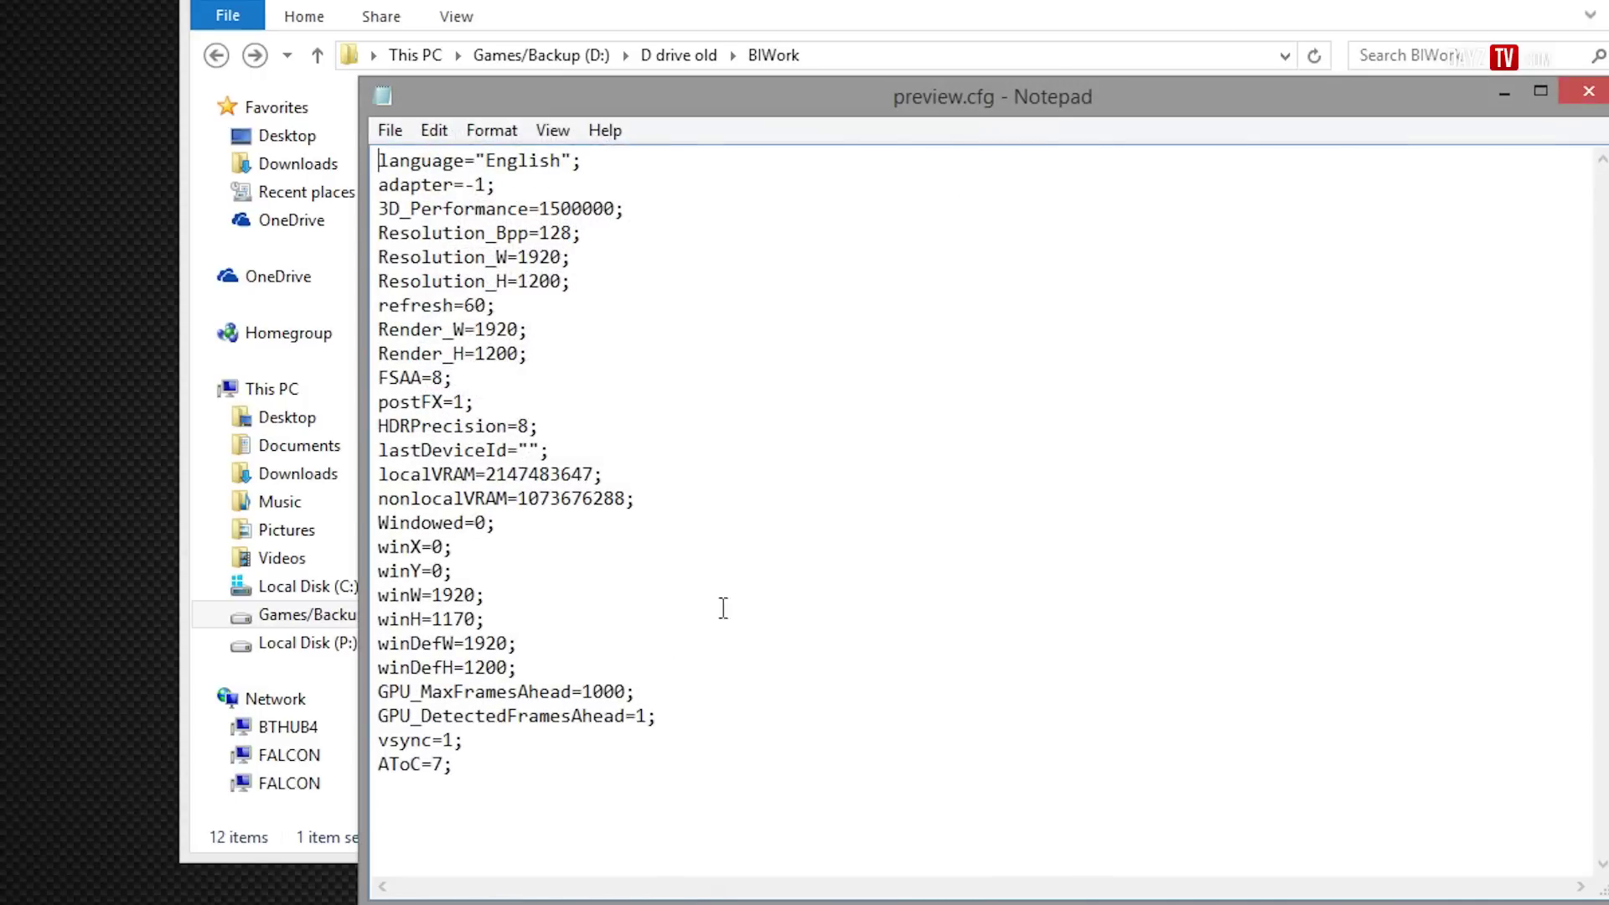
drag(511, 772, 374, 151)
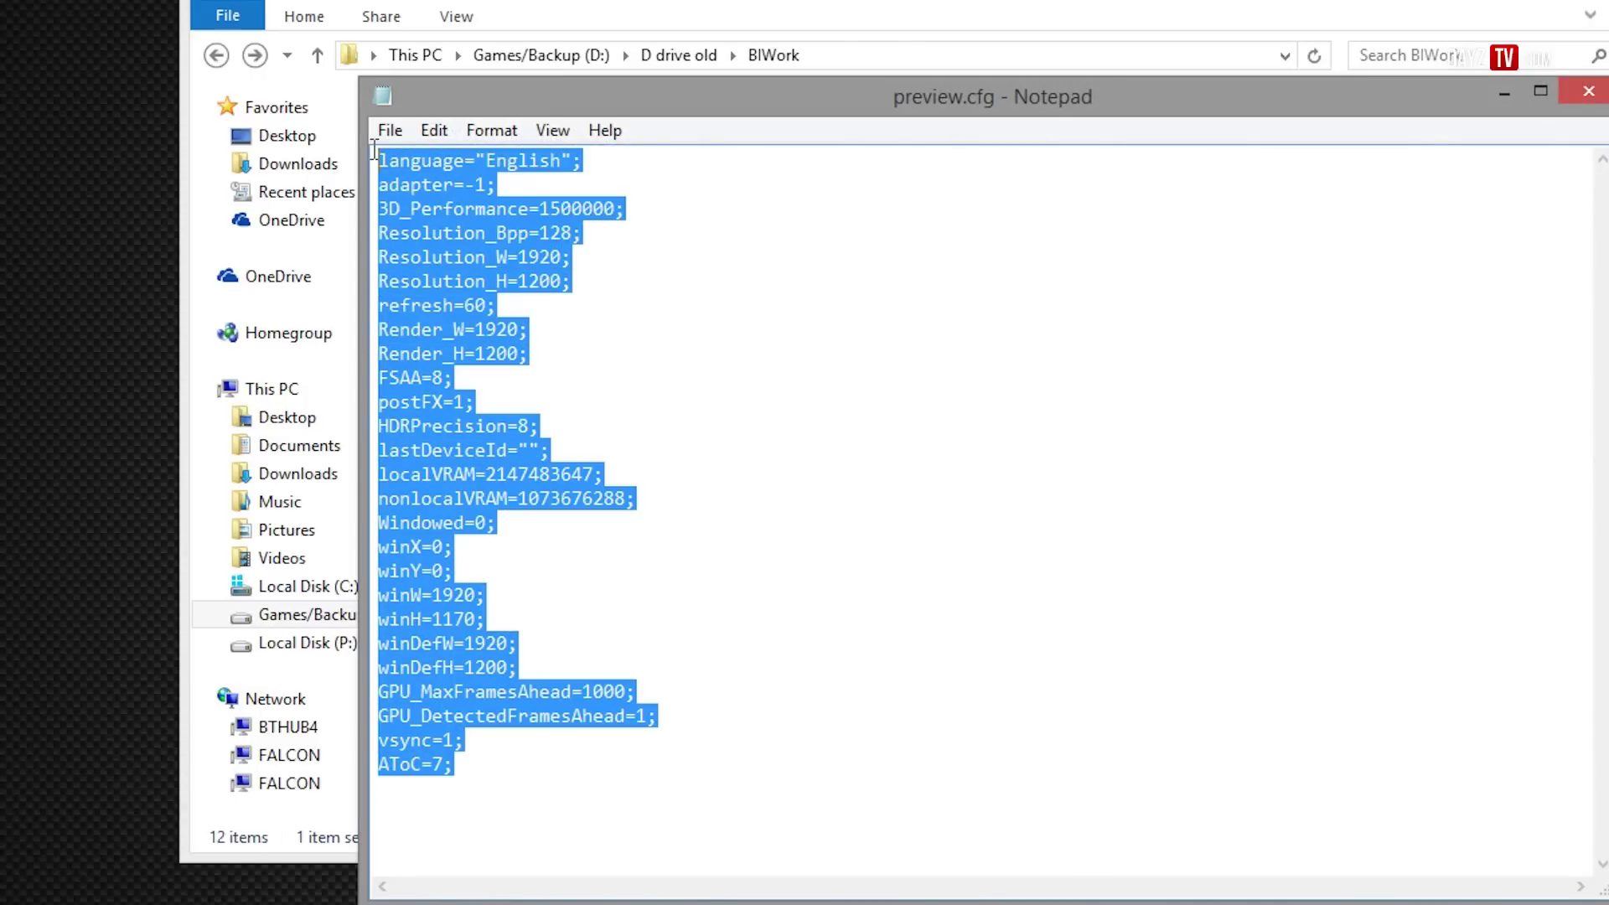
drag(501, 757, 352, 116)
click(1588, 92)
- Create a new text document in the BIWork folder and name it preview.cfg, changing its extension from .txt
right_click(541, 516)
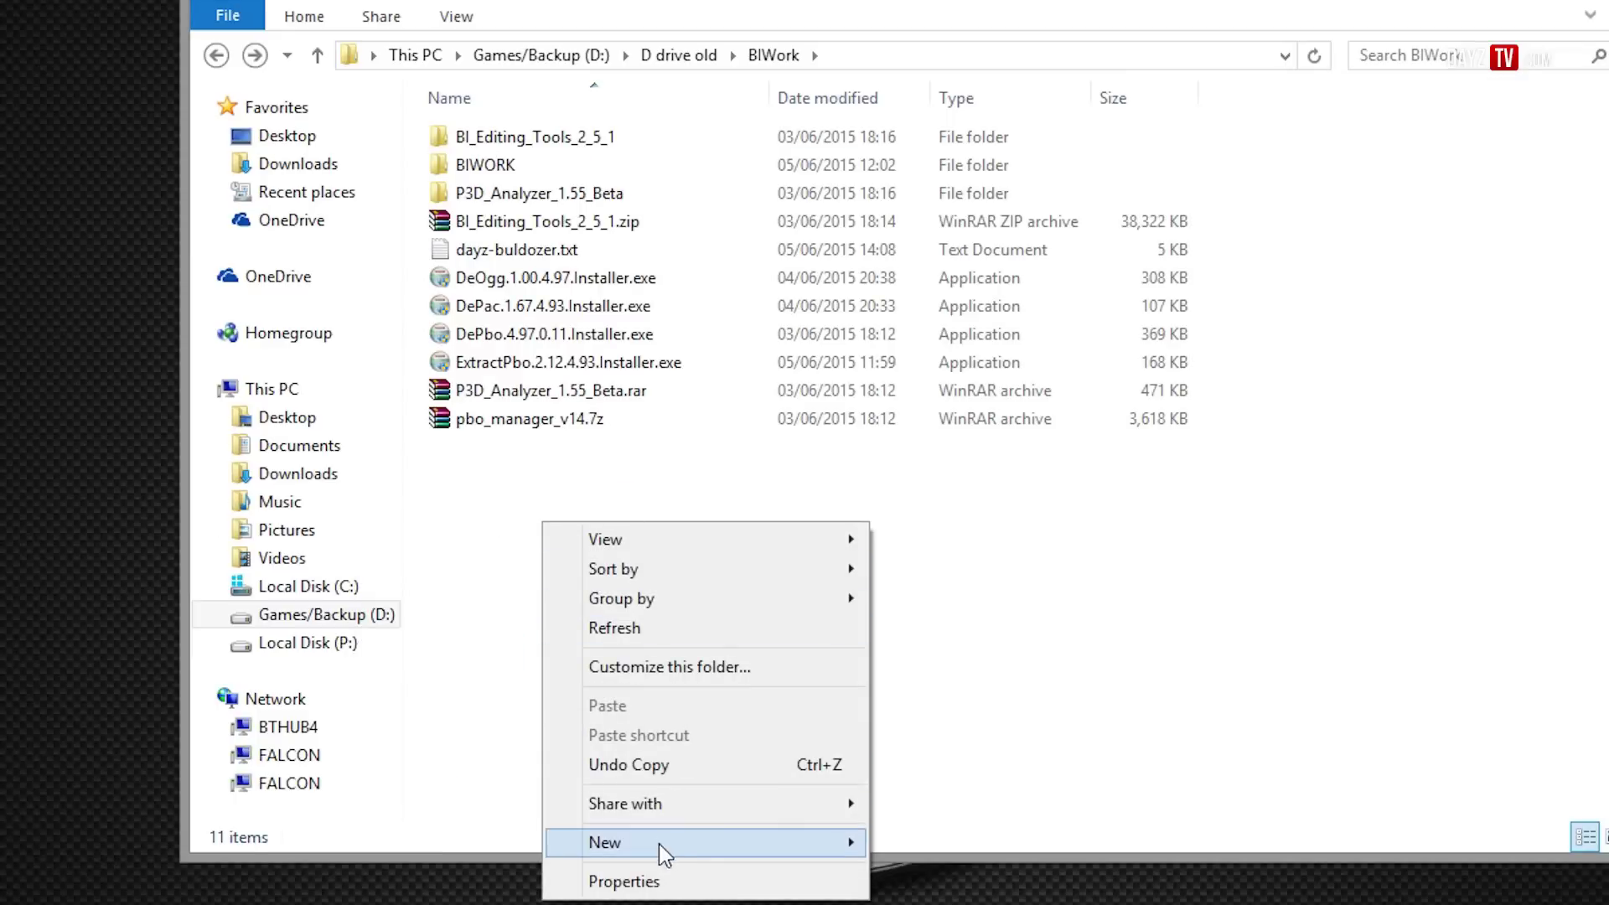
mouse_move(659, 843)
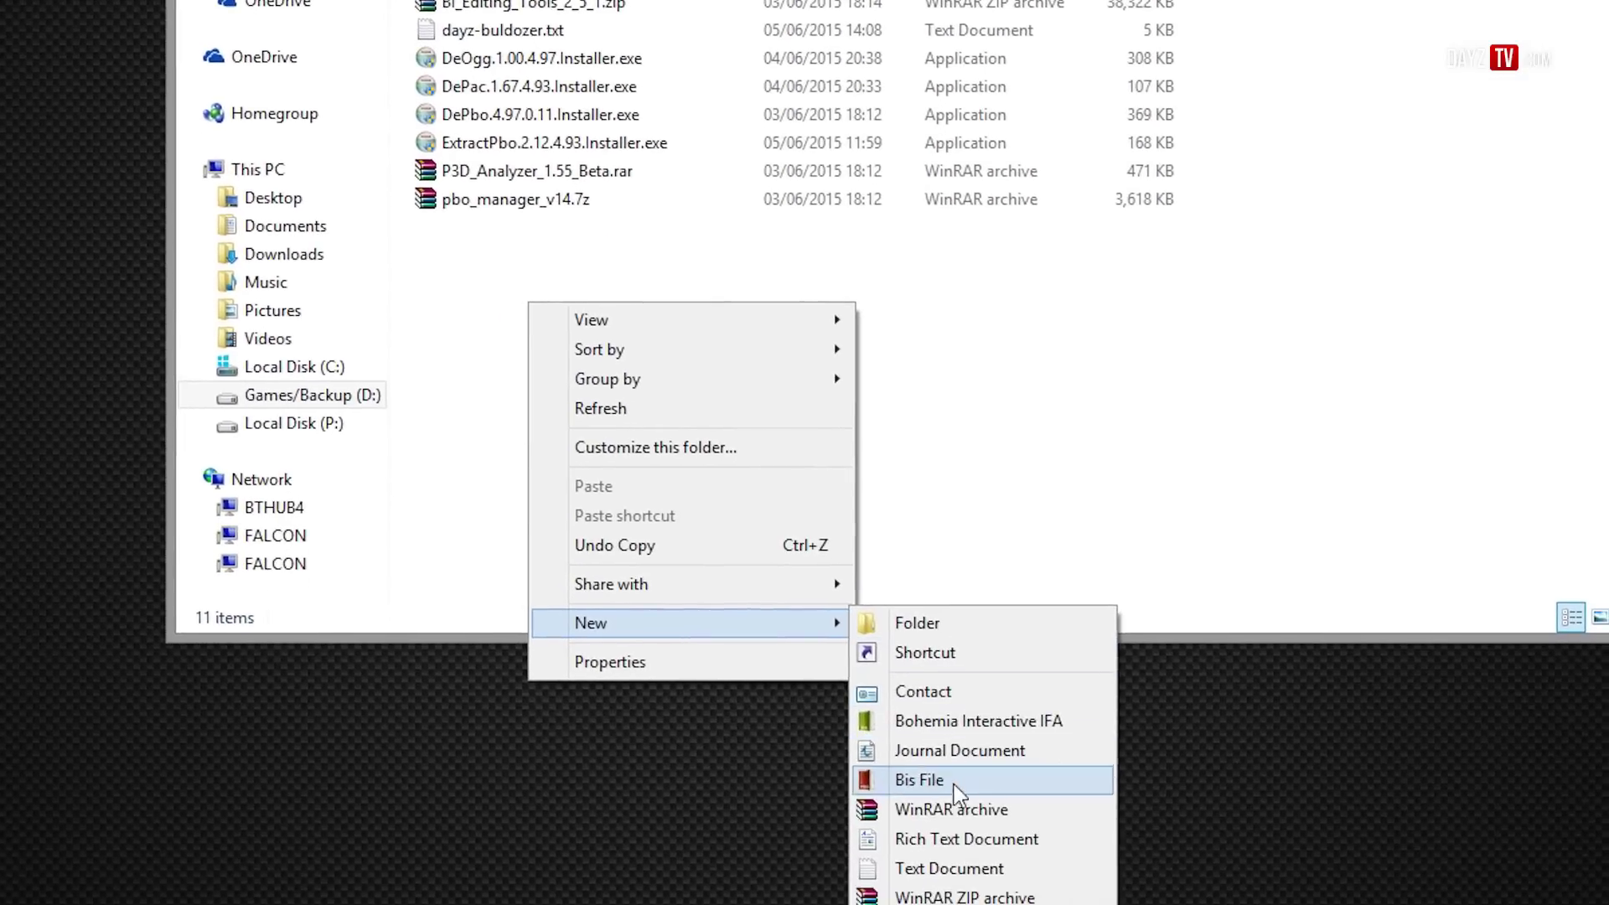
click(948, 868)
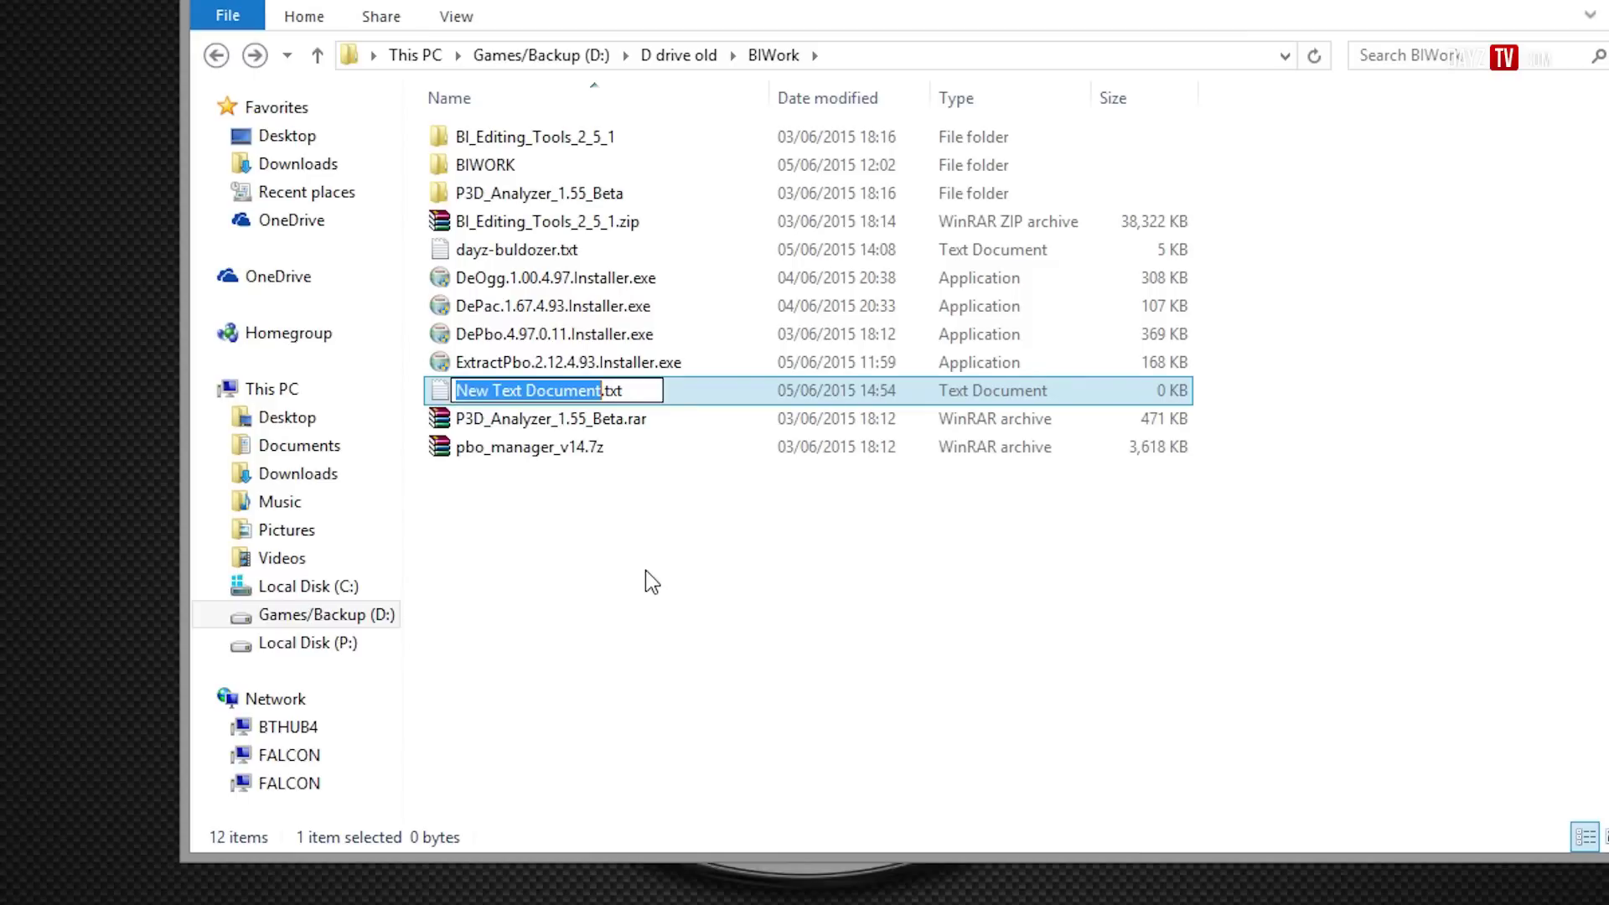
text(preiv)
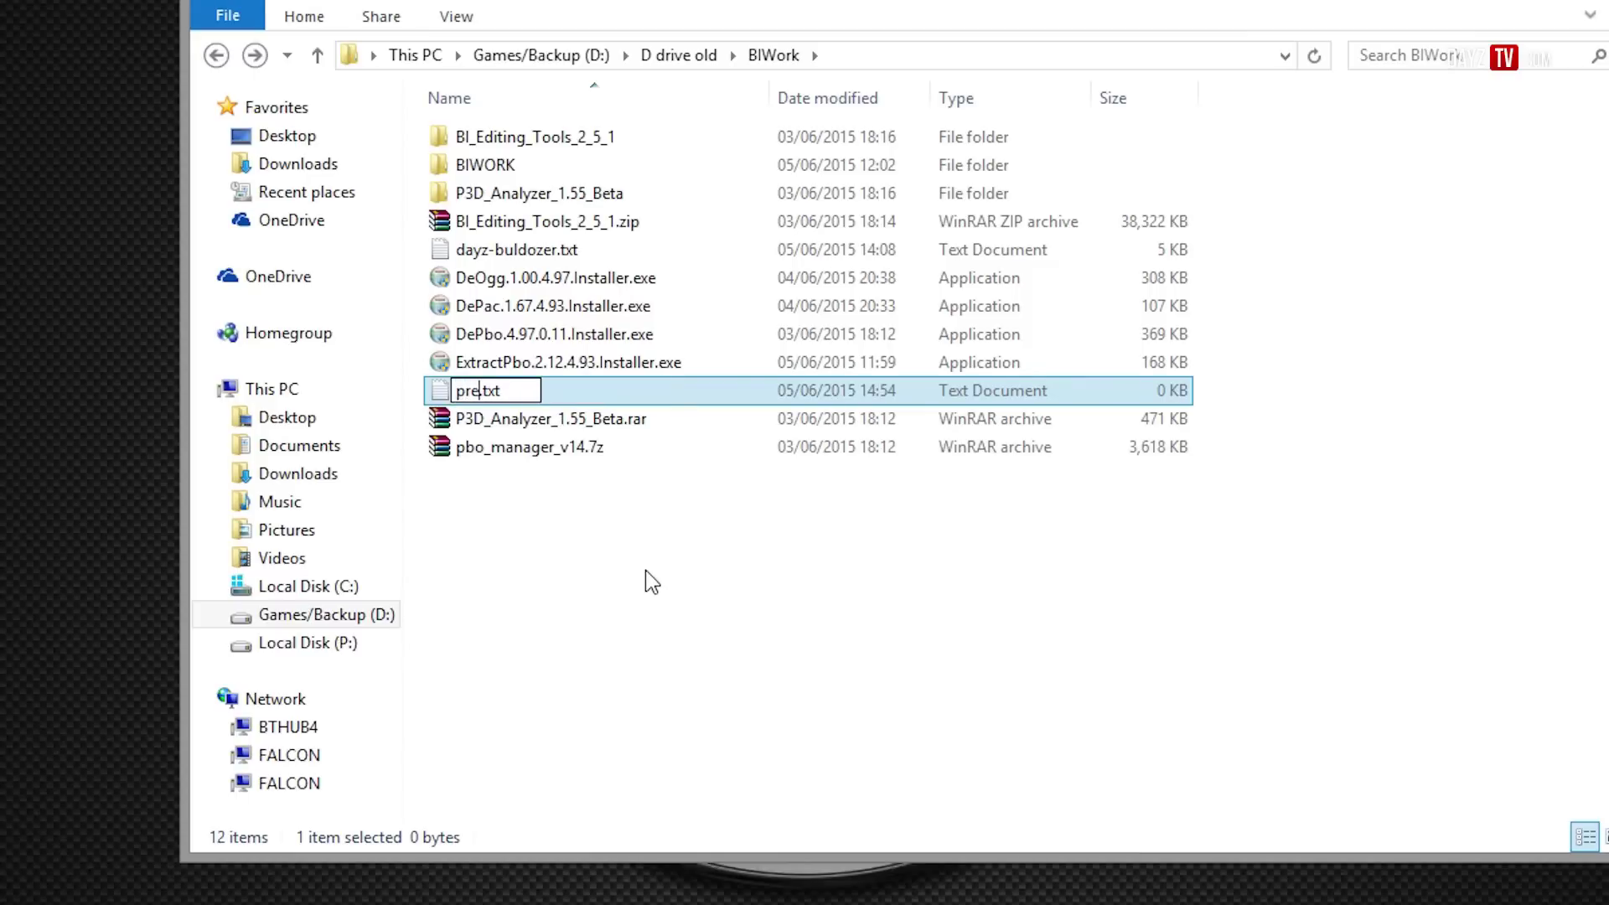
key(BackSpace)
key(BackSpace)
text(view)
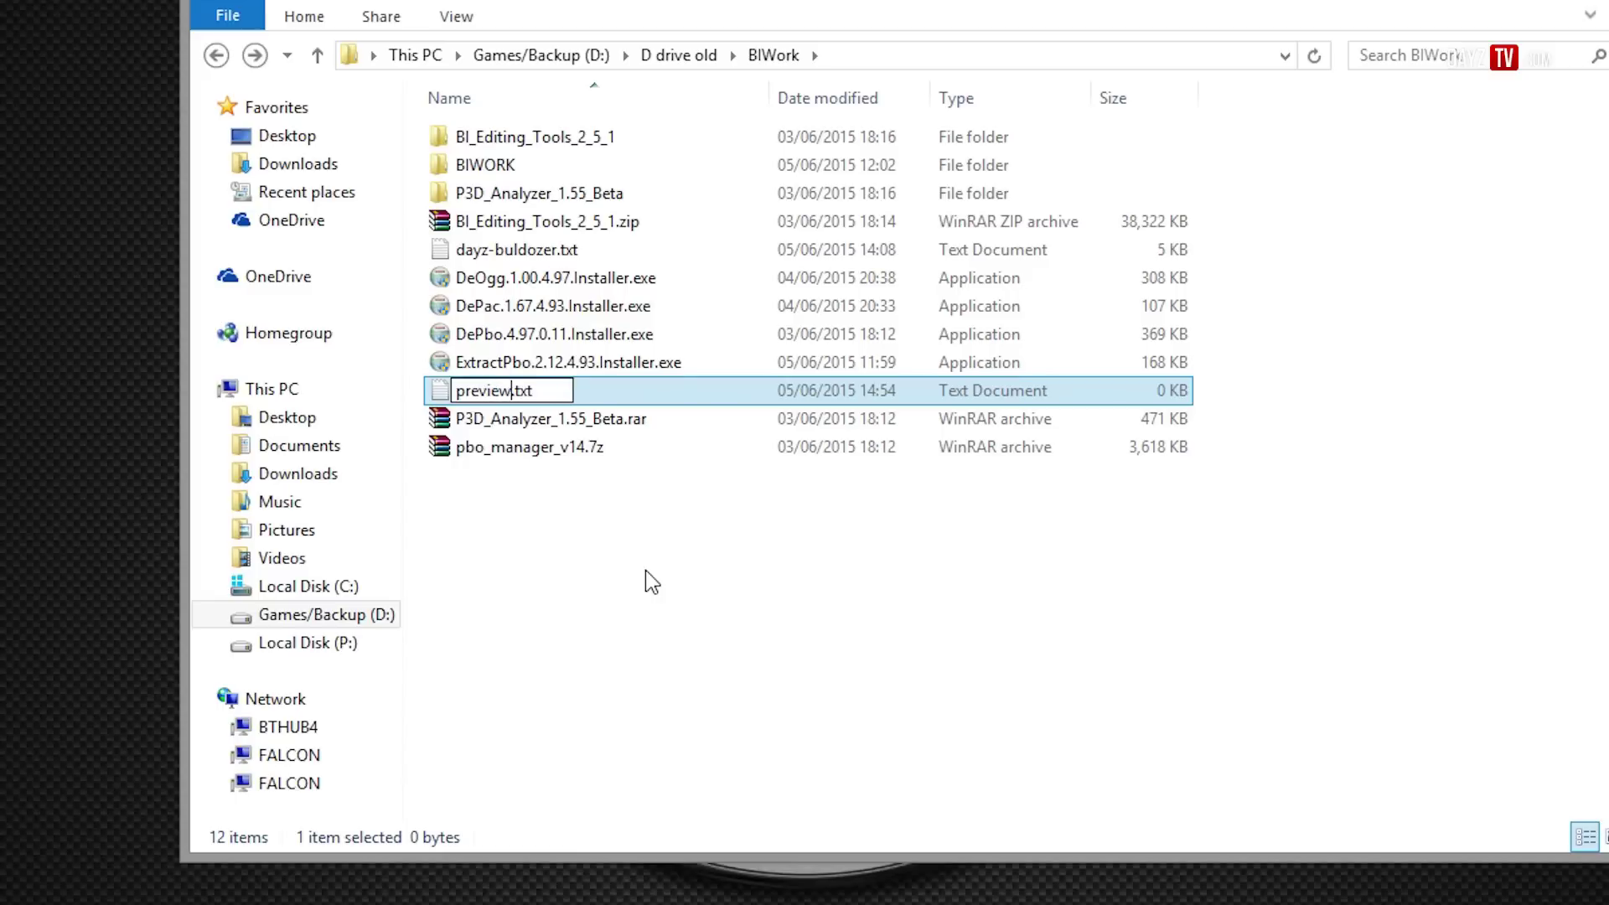
click(545, 391)
key(BackSpace)
key(BackSpace)
text(c)
key(Return)
click(929, 459)
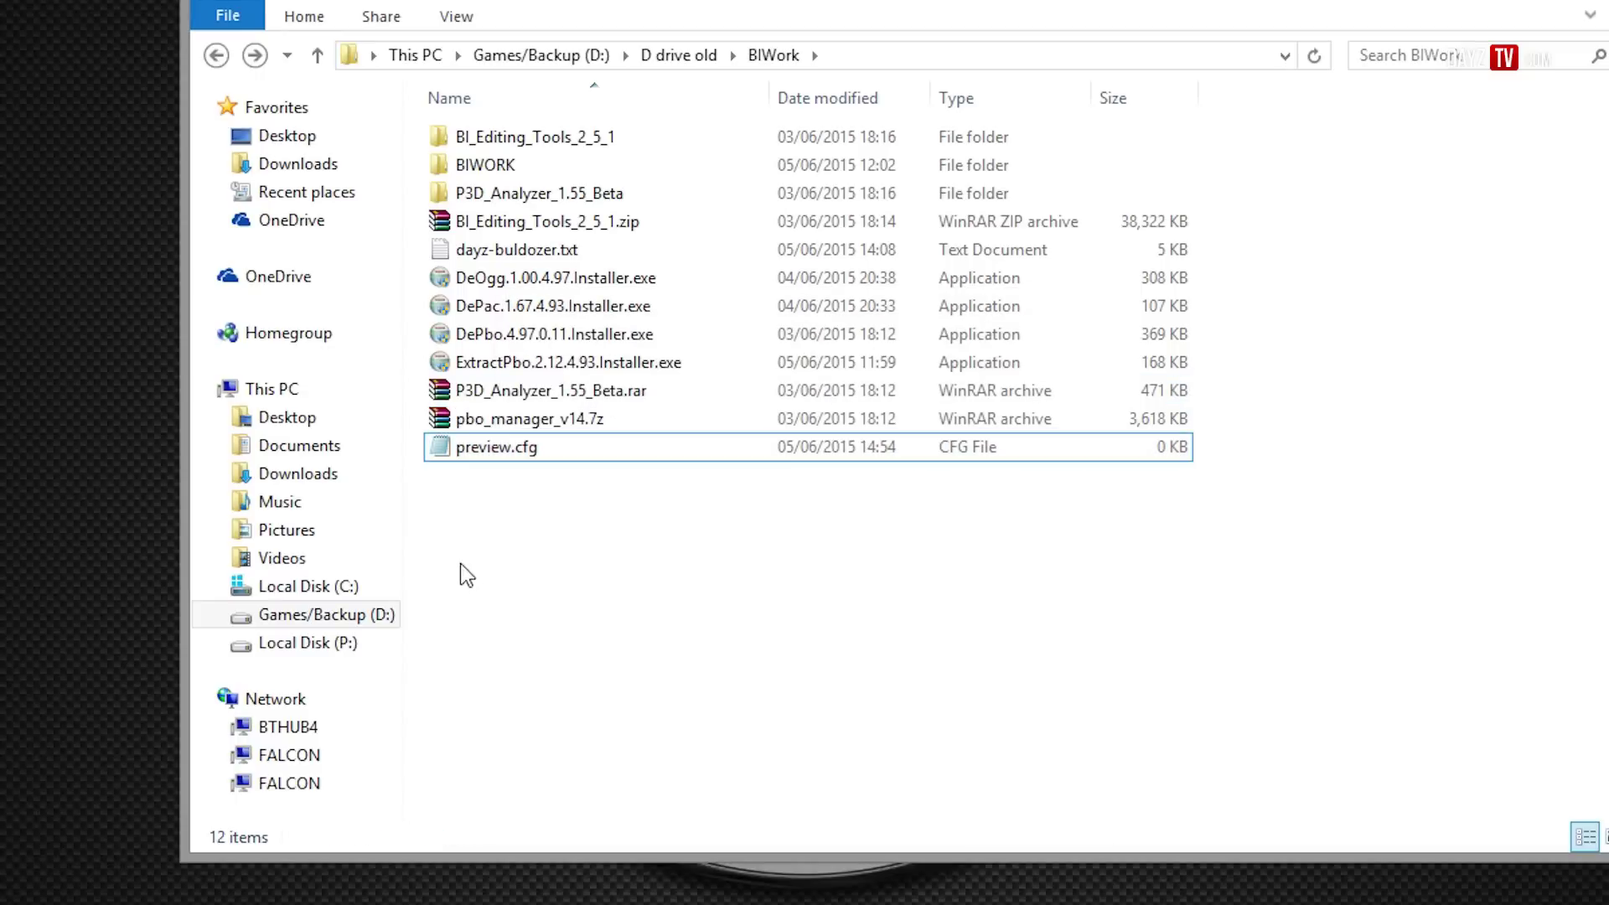
- Open the empty preview.cfg and paste in the block listed under "preview.cfg content:" in dayz-buldozer.txt, from the language line to AToC=7
click(492, 463)
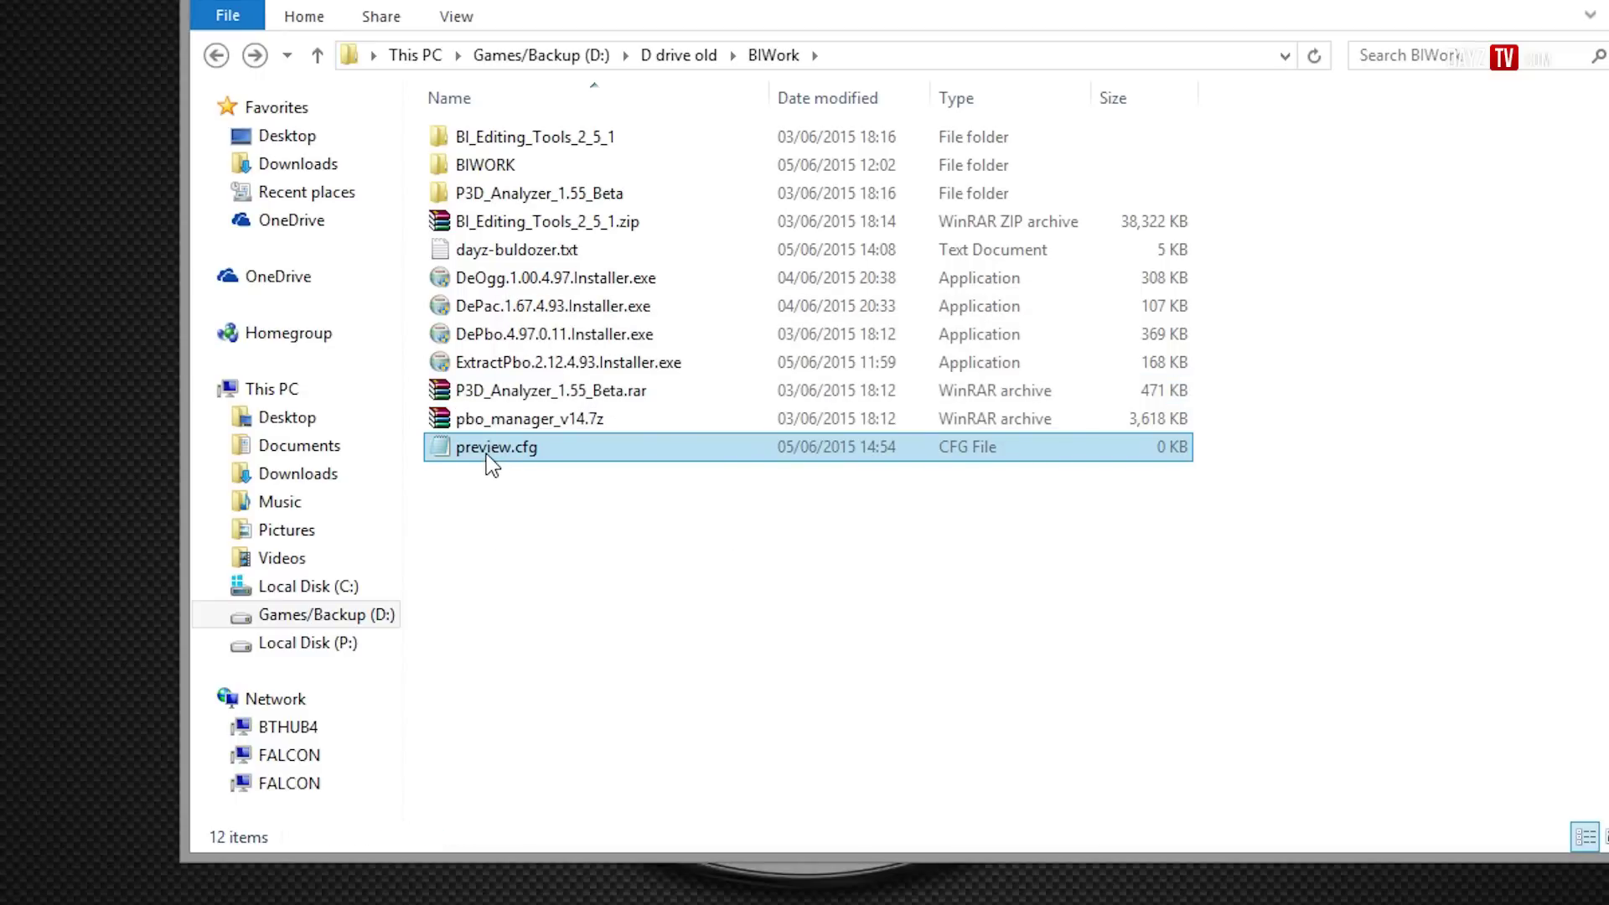
double_click(491, 462)
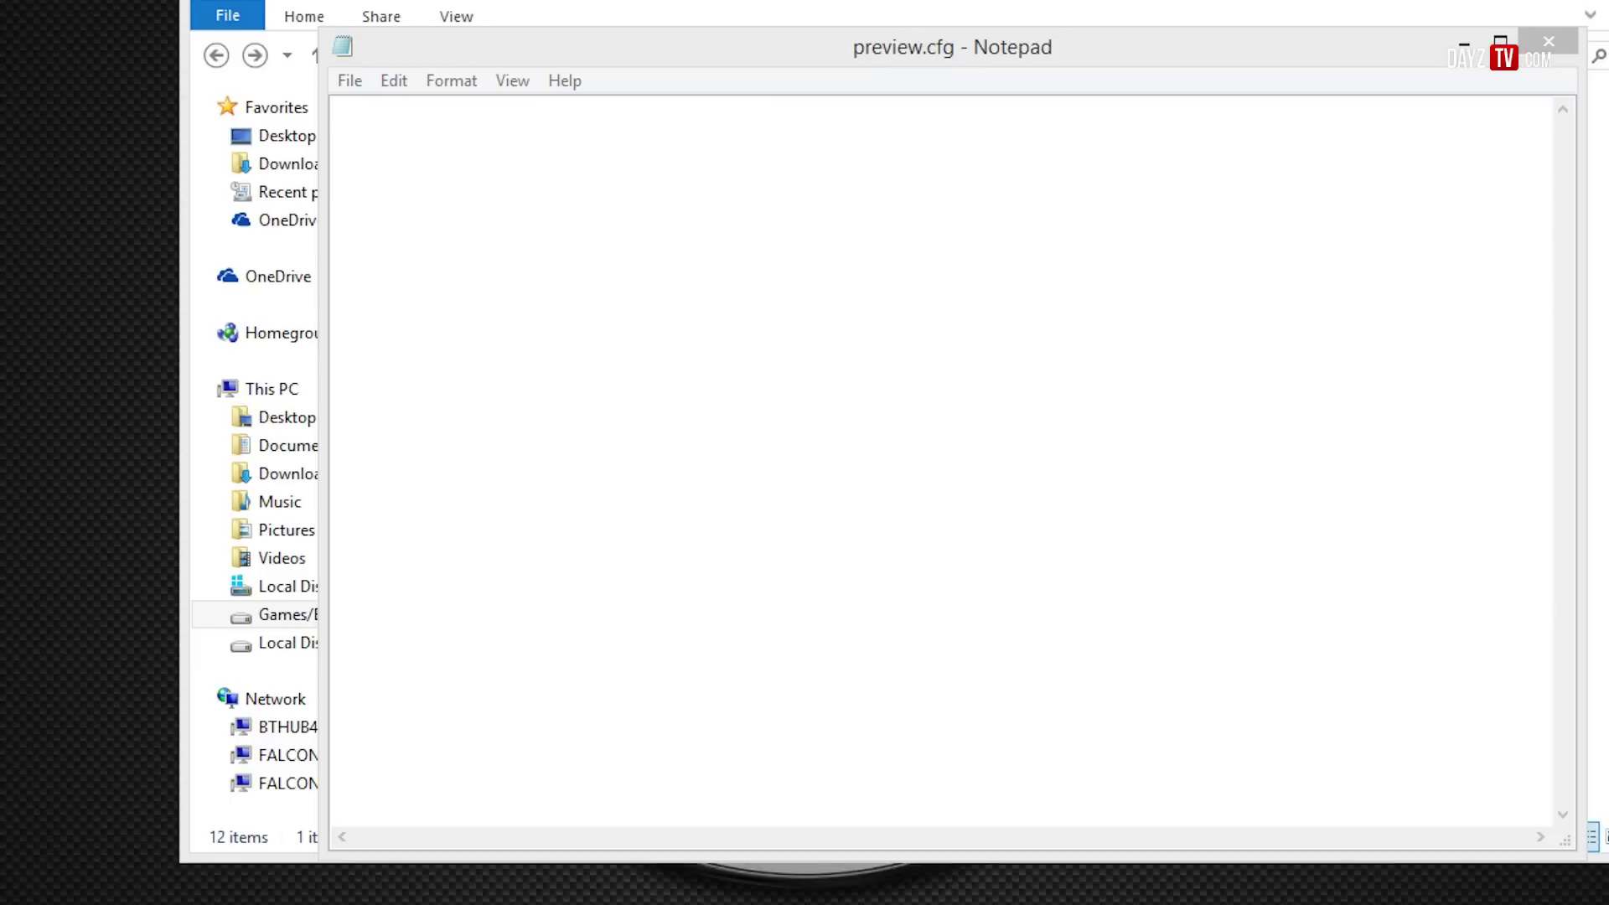
drag(1608, 109, 929, 137)
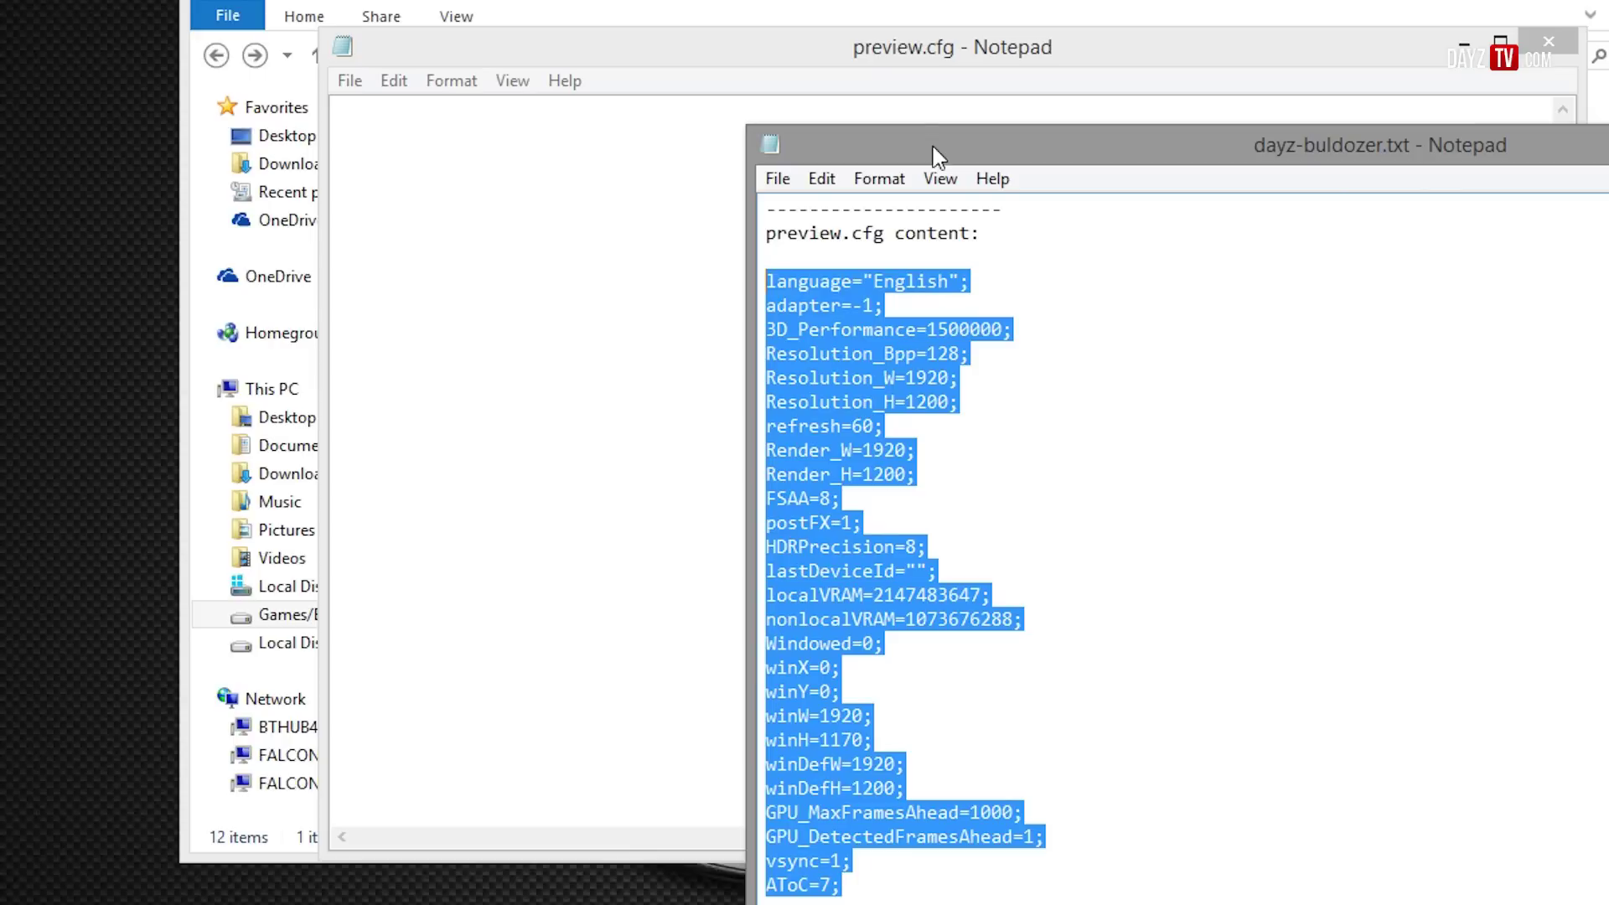
drag(855, 893, 761, 288)
key(ctrl+c)
click(400, 248)
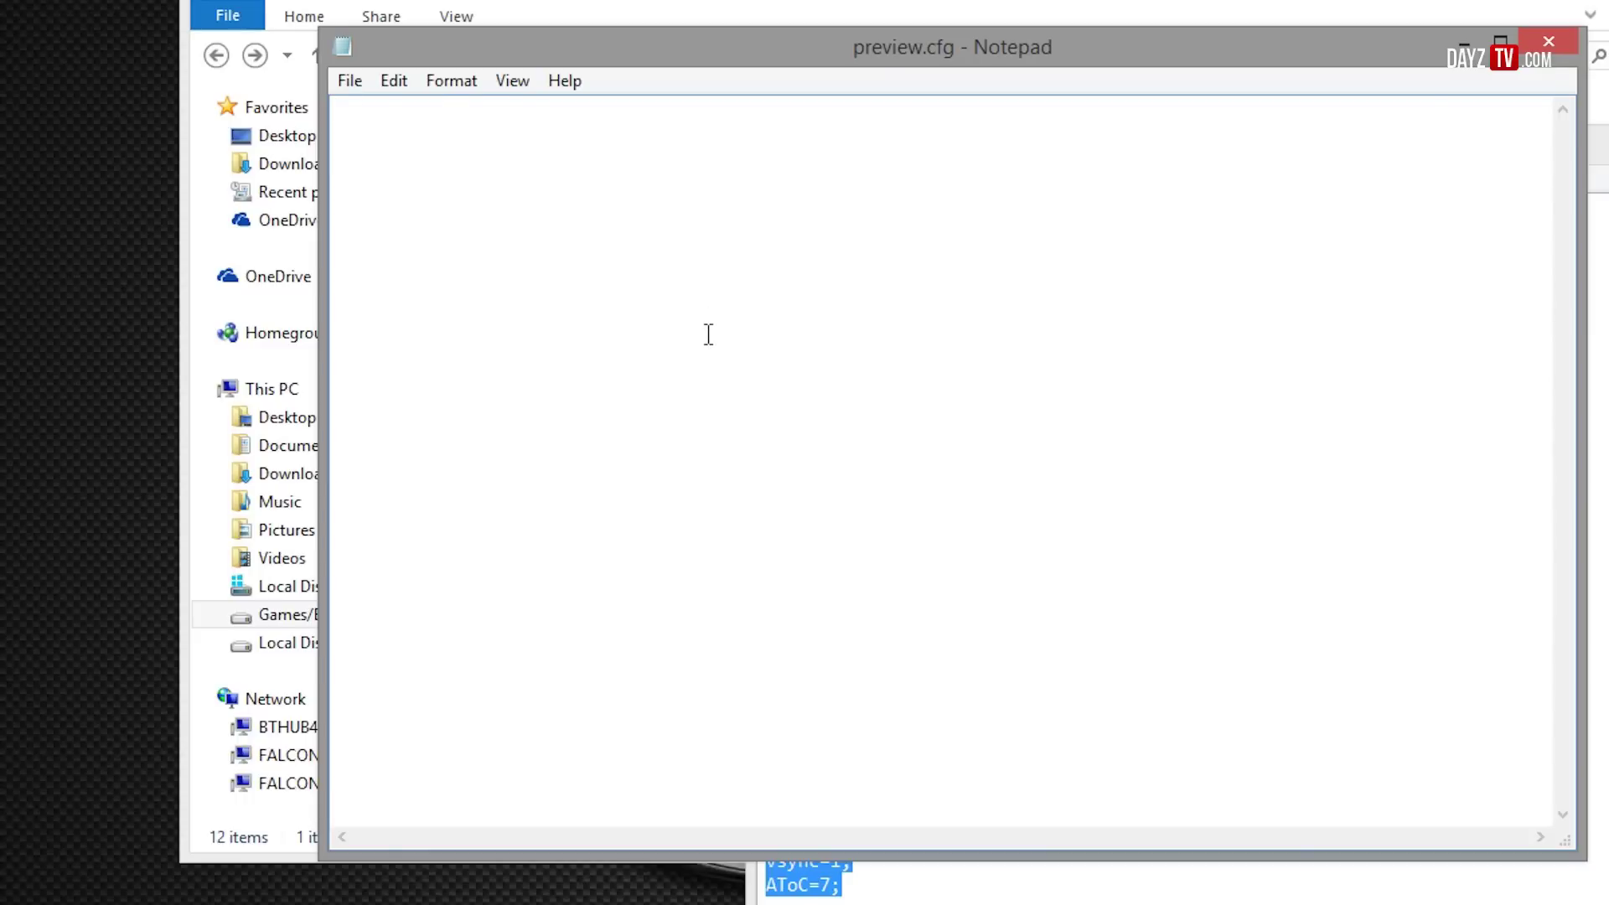
key(ctrl+v)
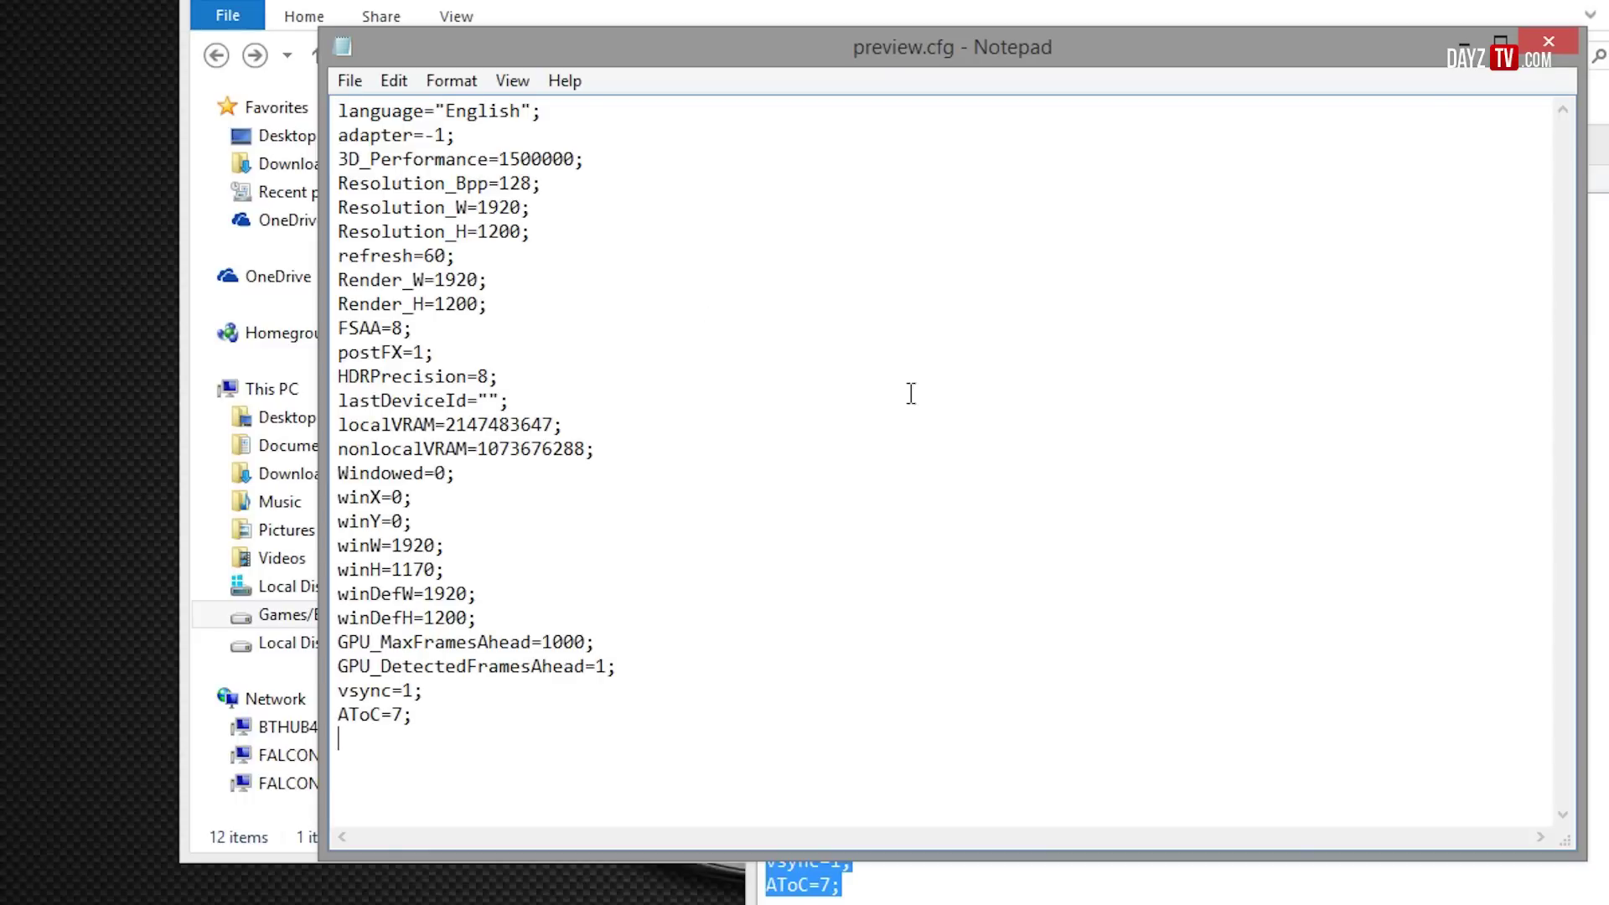
- Check the pasted settings, save preview.cfg and close both Notepad windows
drag(474, 719, 291, 67)
click(474, 723)
drag(474, 722, 286, 84)
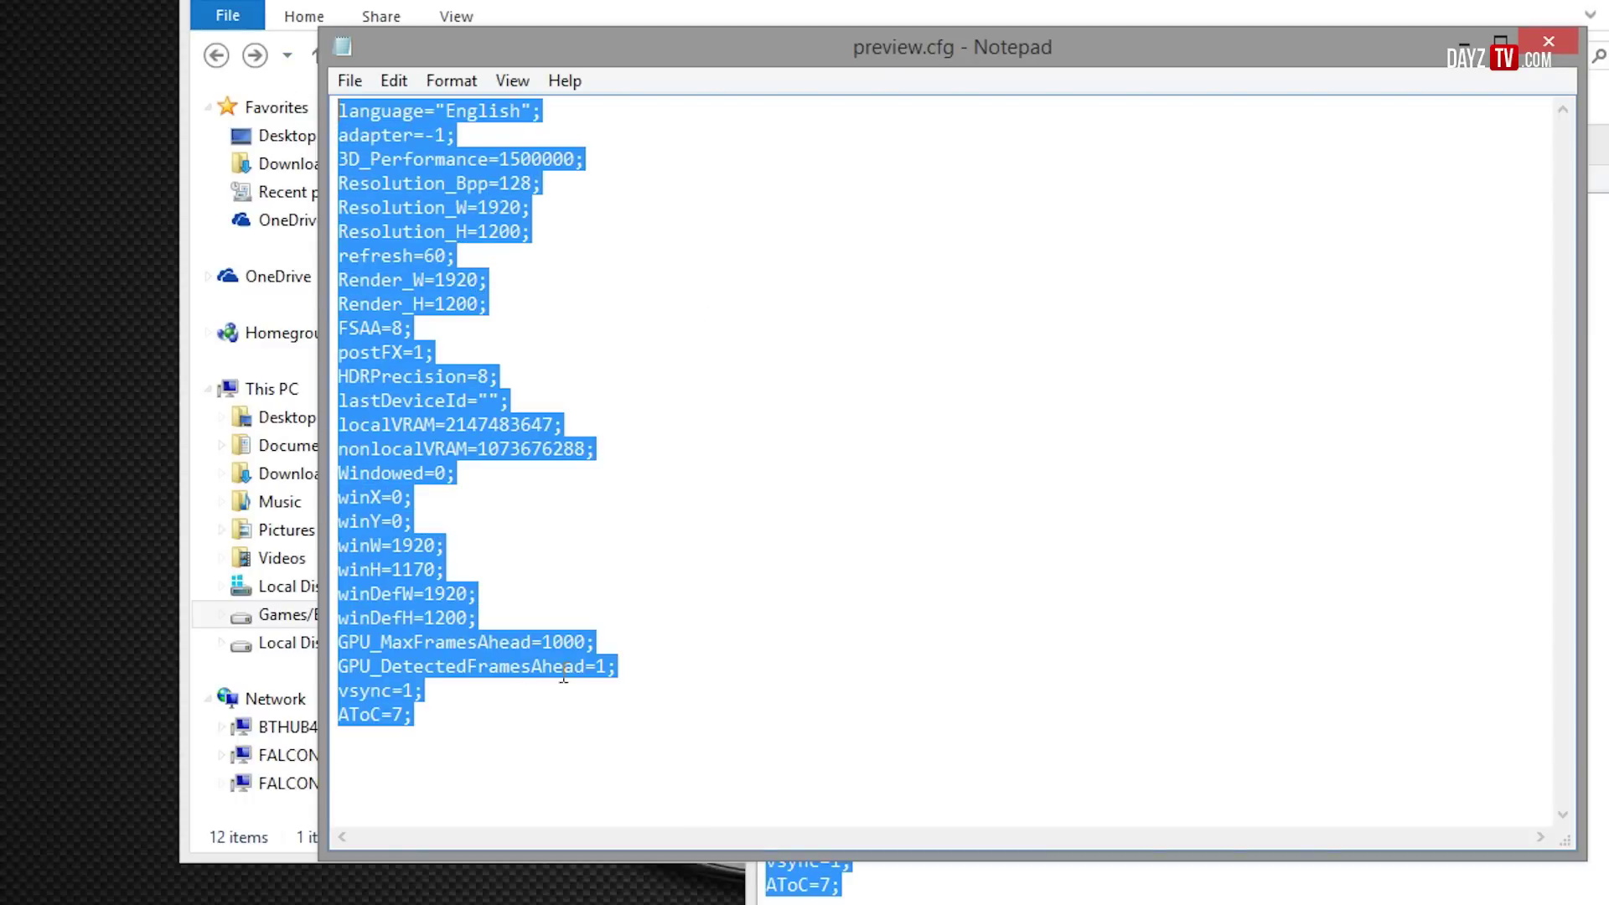
click(494, 709)
click(349, 80)
click(390, 169)
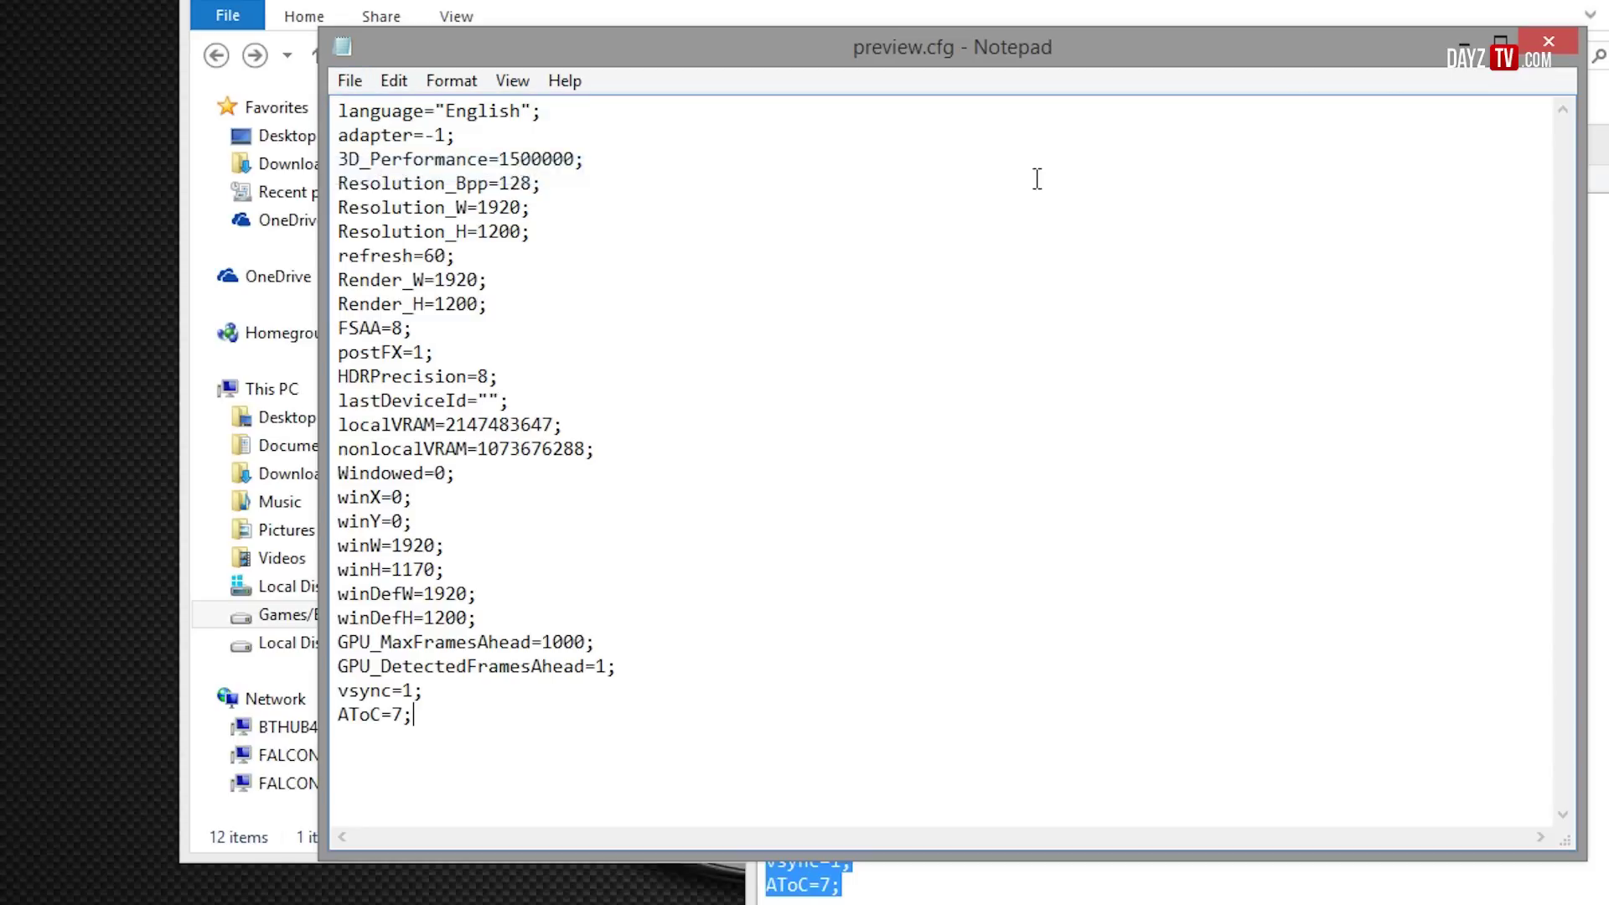
key(alt+F4)
key(alt+F4)
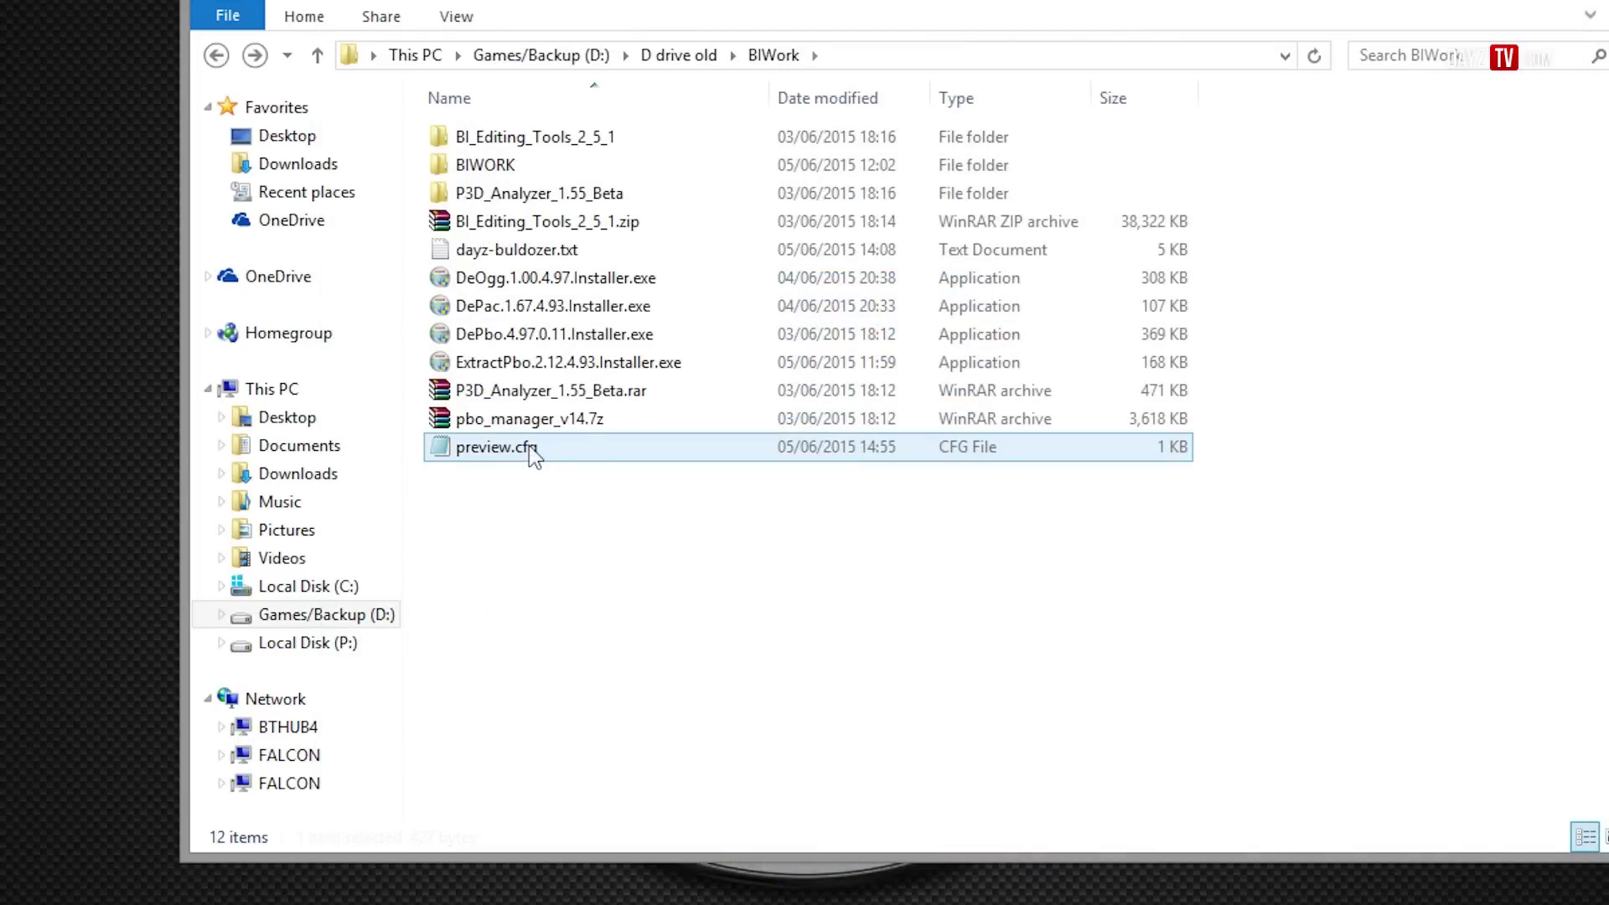
- Copy preview.cfg from BIWork, switch to Local Disk (P:), check its dz\weapons\firearms folder and return to the drive's root
click(445, 444)
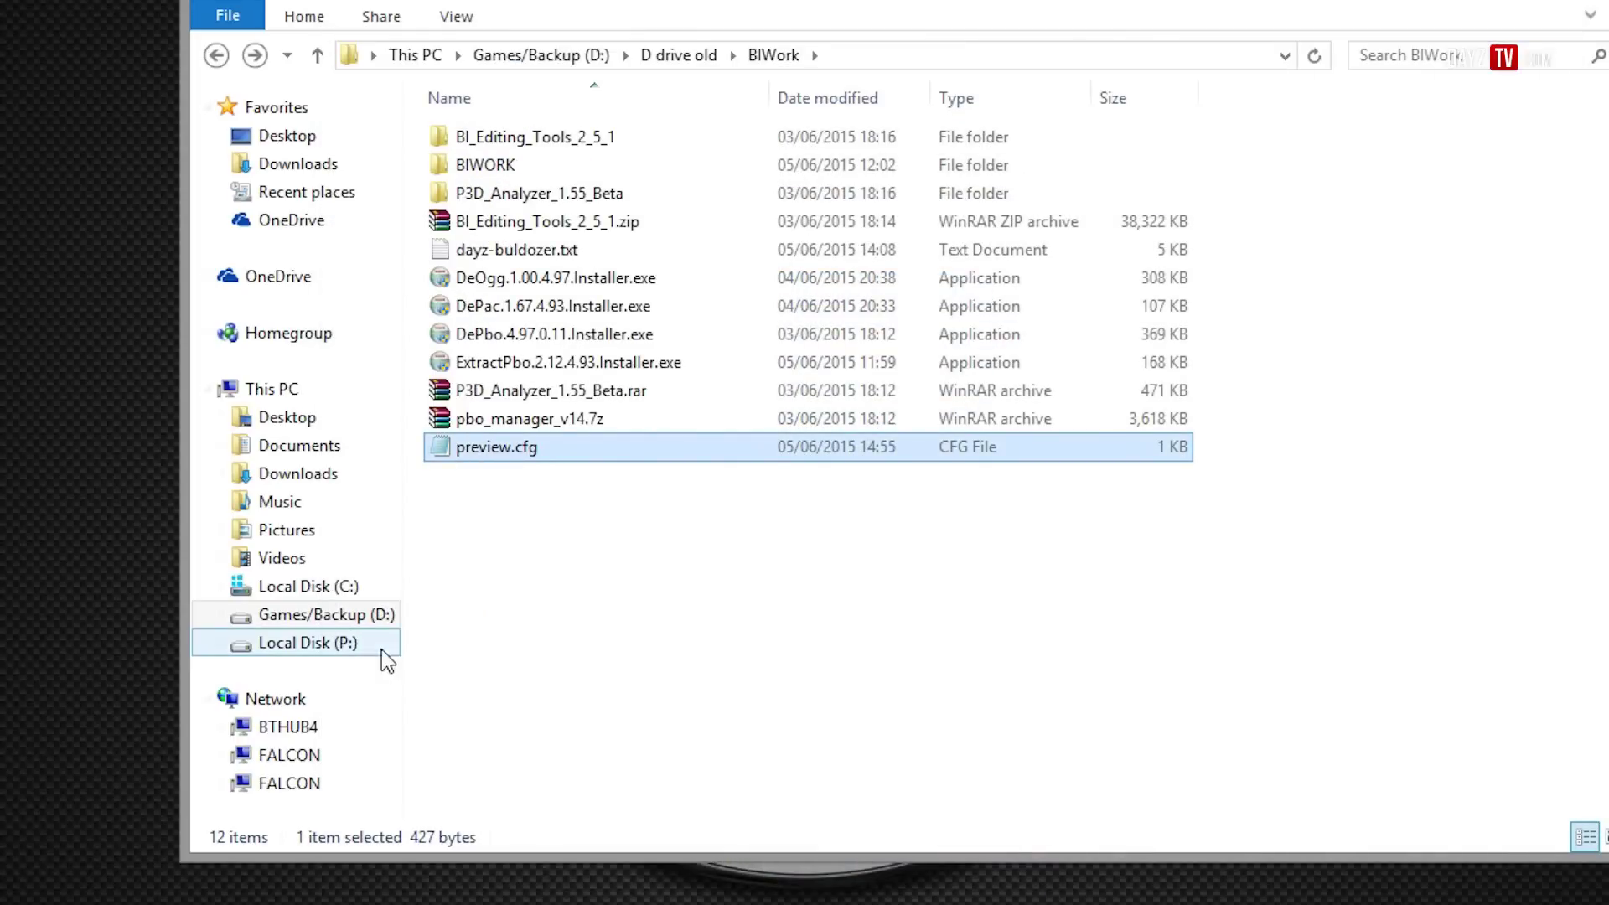
click(308, 644)
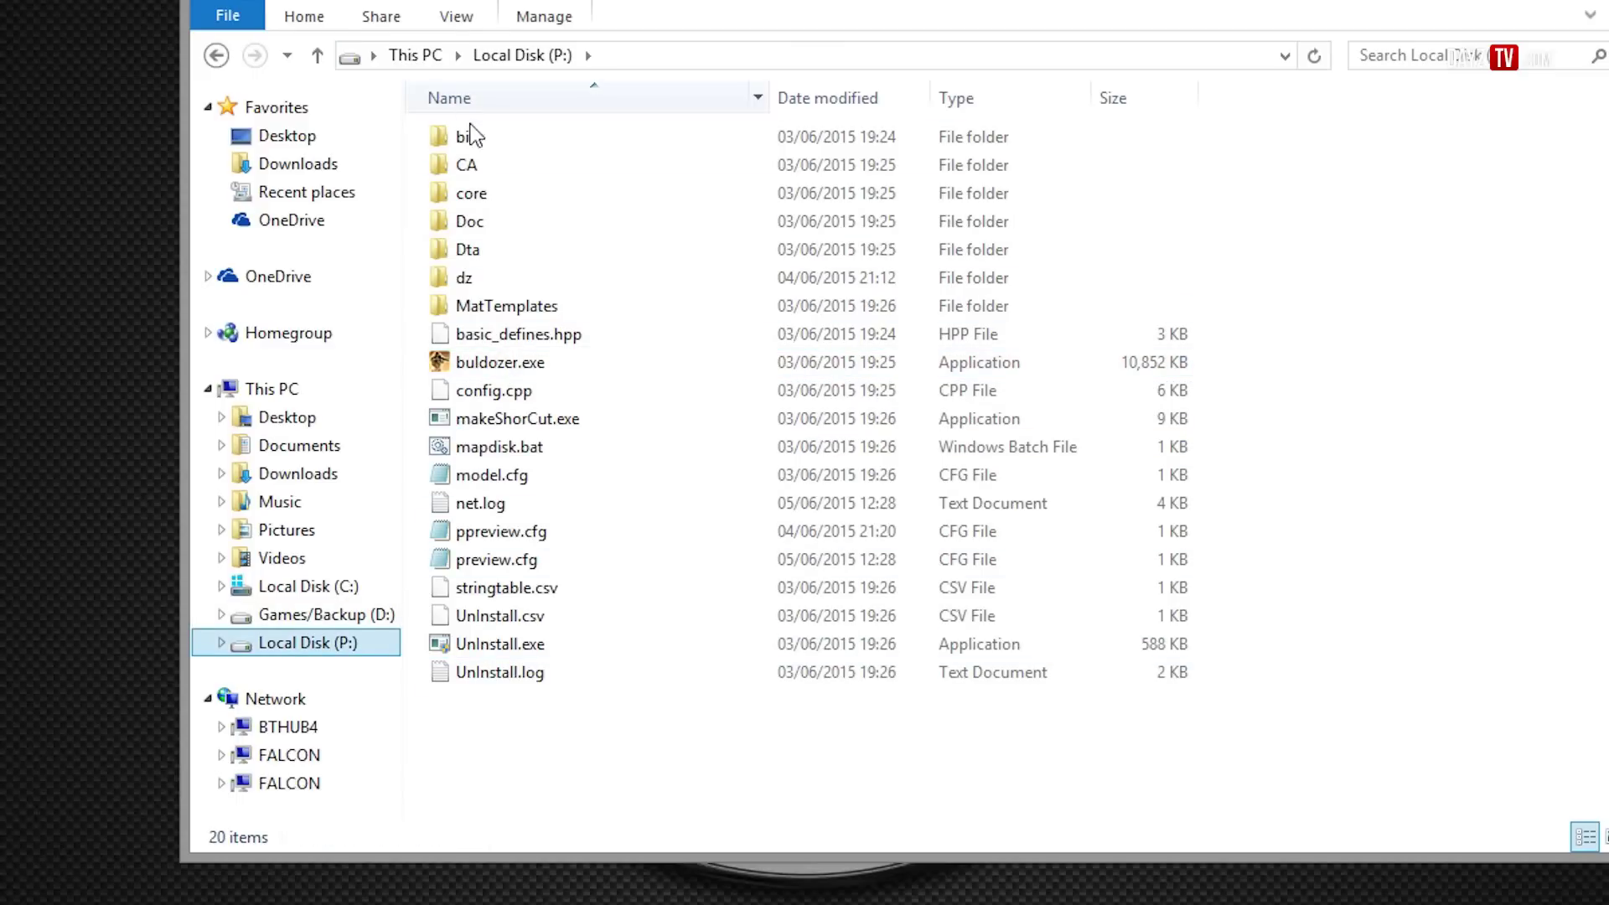
double_click(463, 278)
double_click(476, 141)
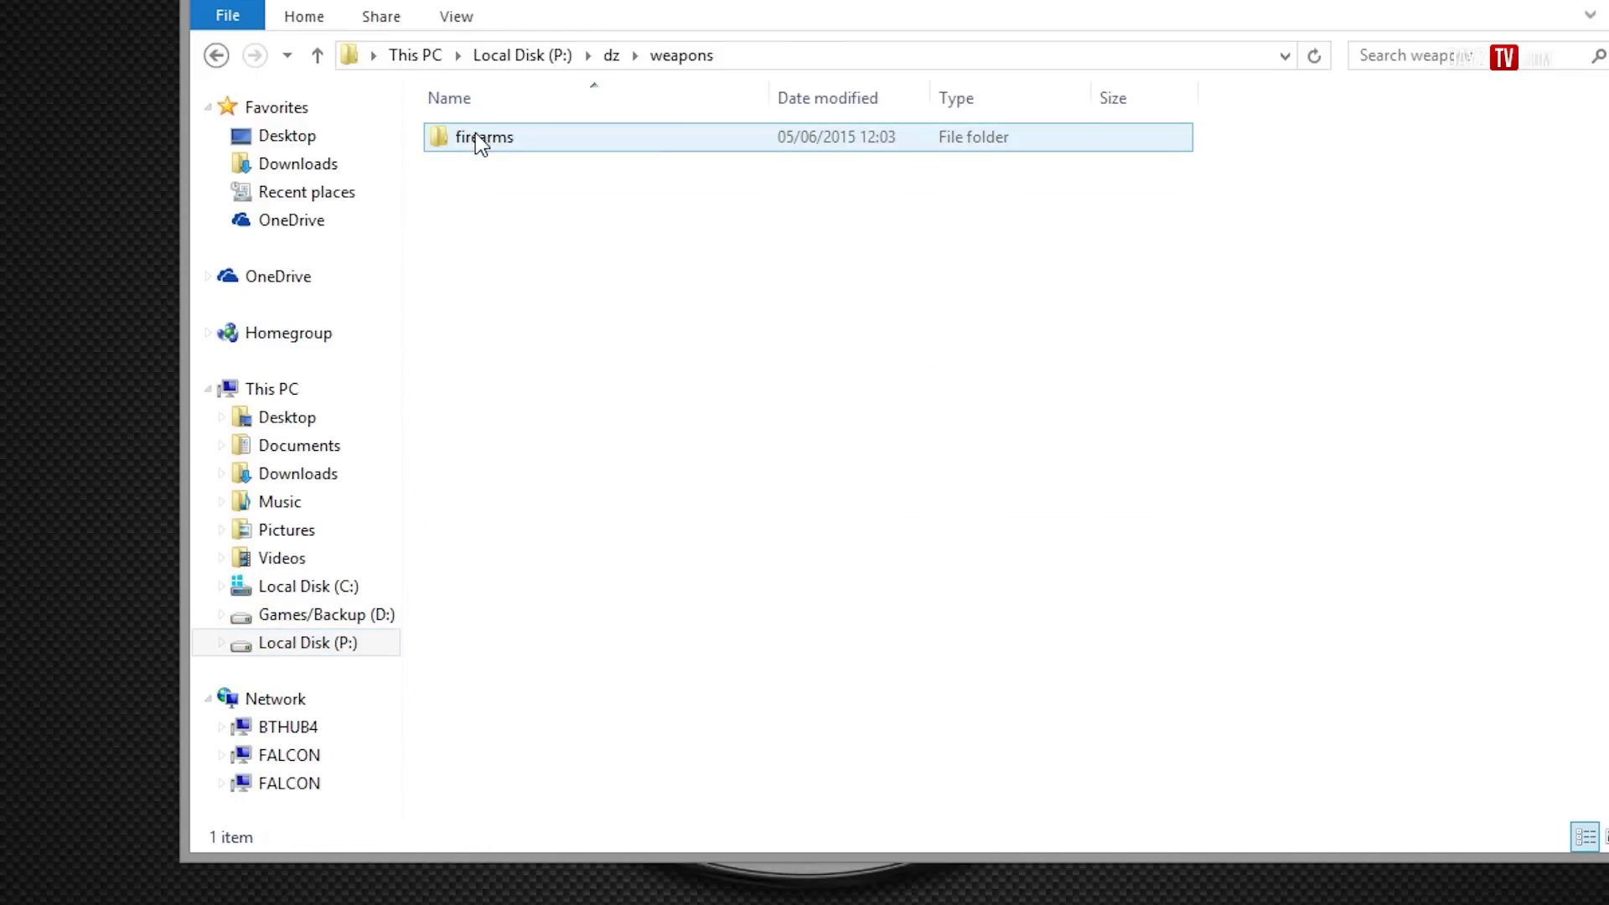
double_click(476, 141)
click(215, 55)
click(214, 55)
click(215, 55)
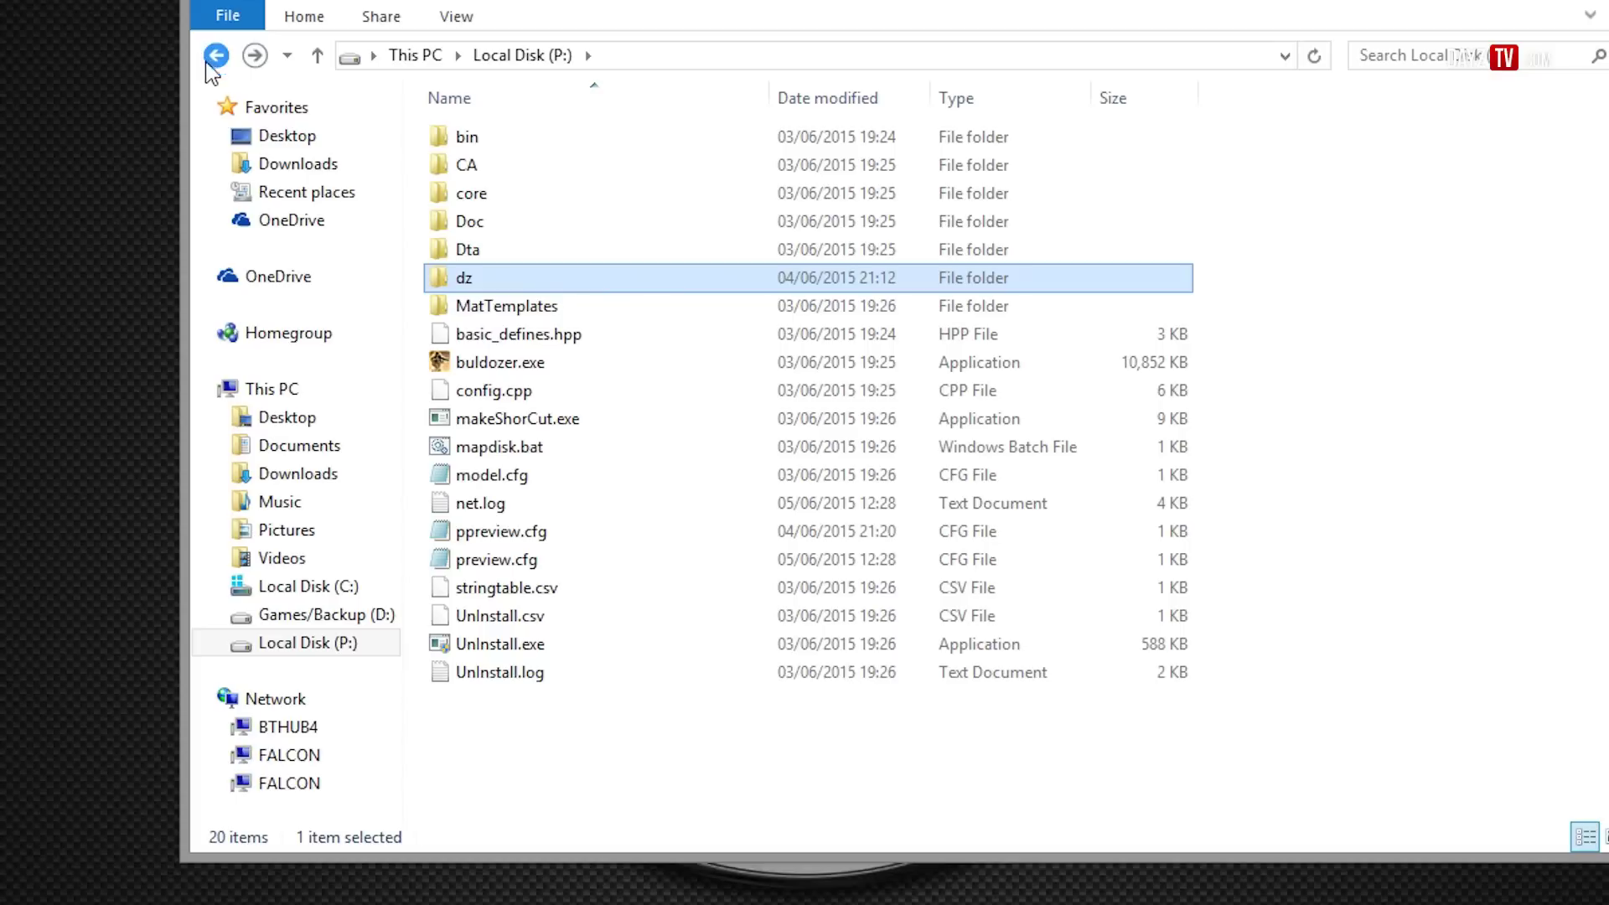
- Paste preview.cfg into the root of Local Disk (P:), replacing the file in the destination
click(532, 759)
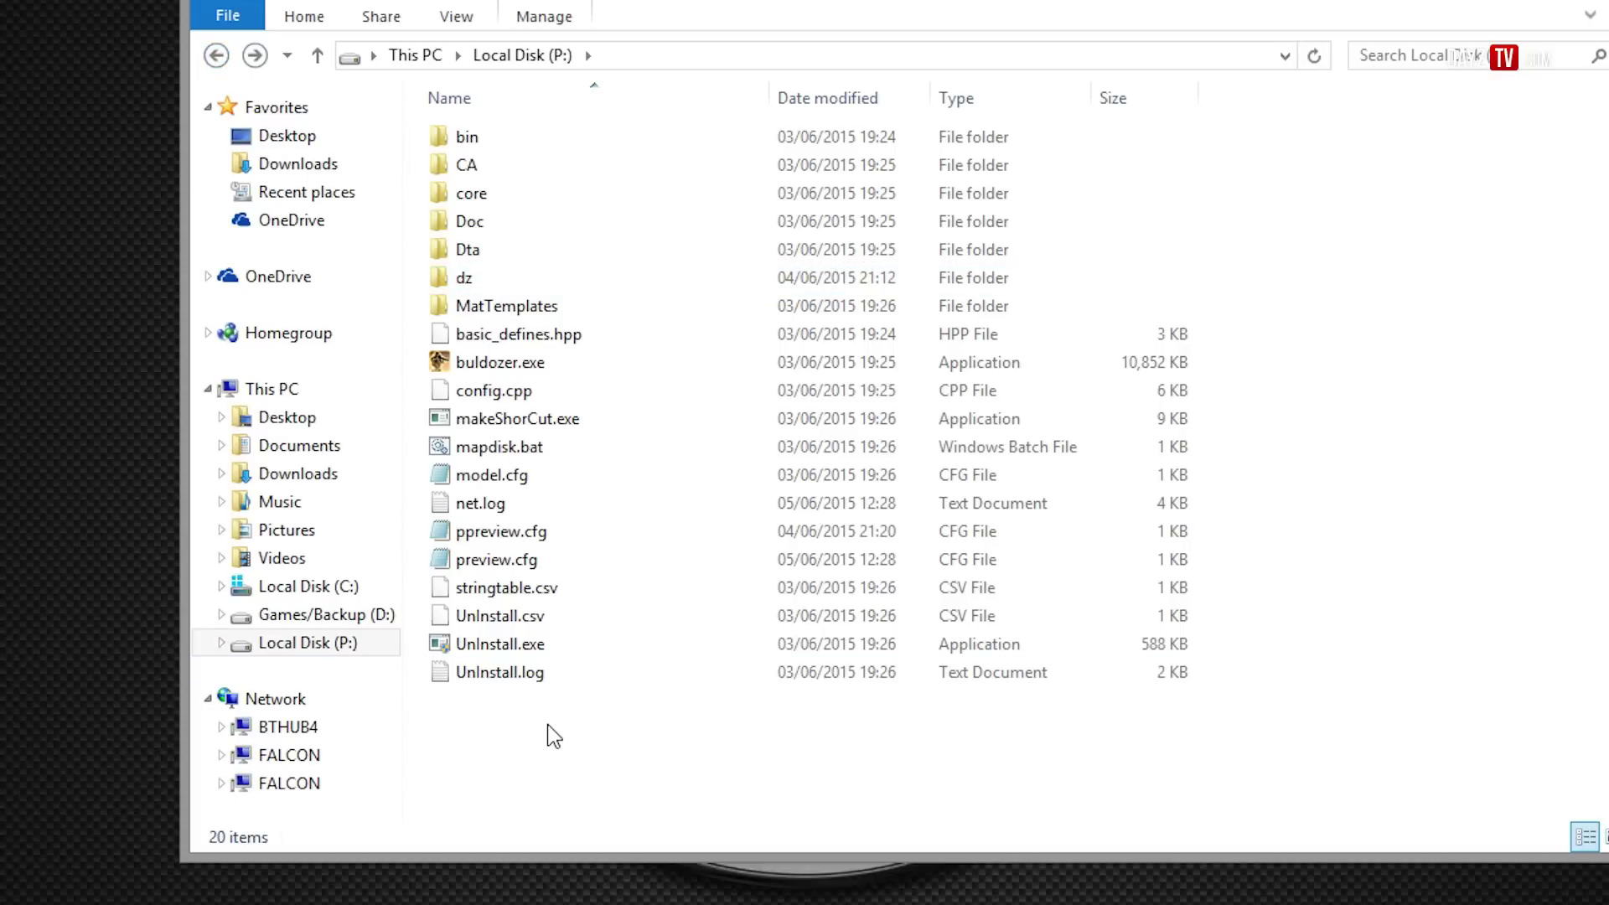
key(ctrl+v)
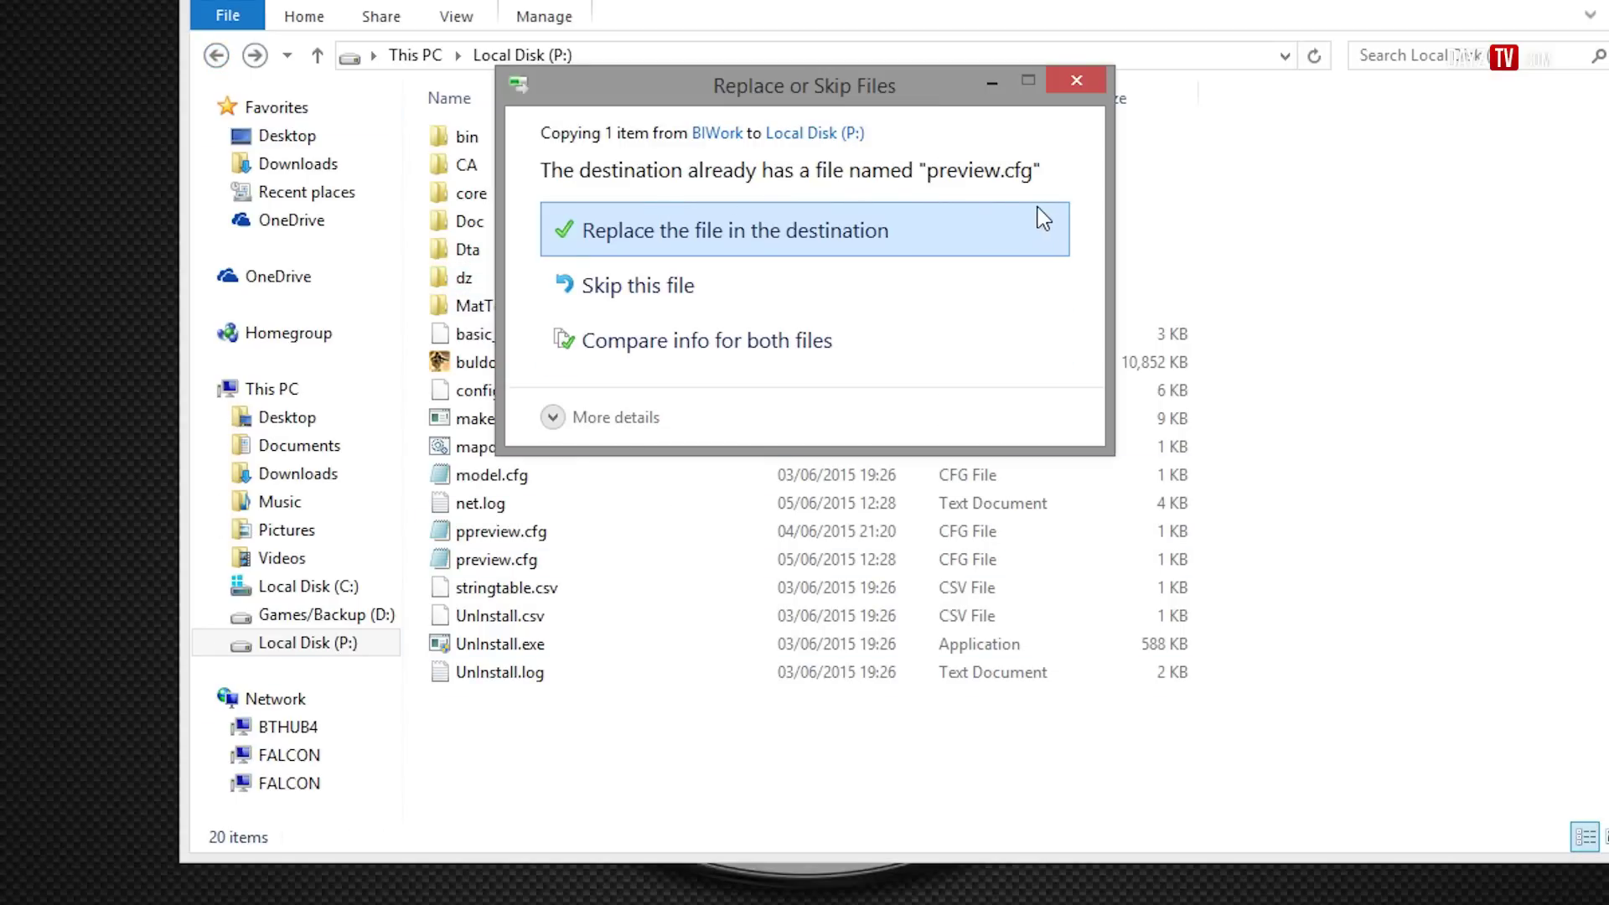
click(630, 231)
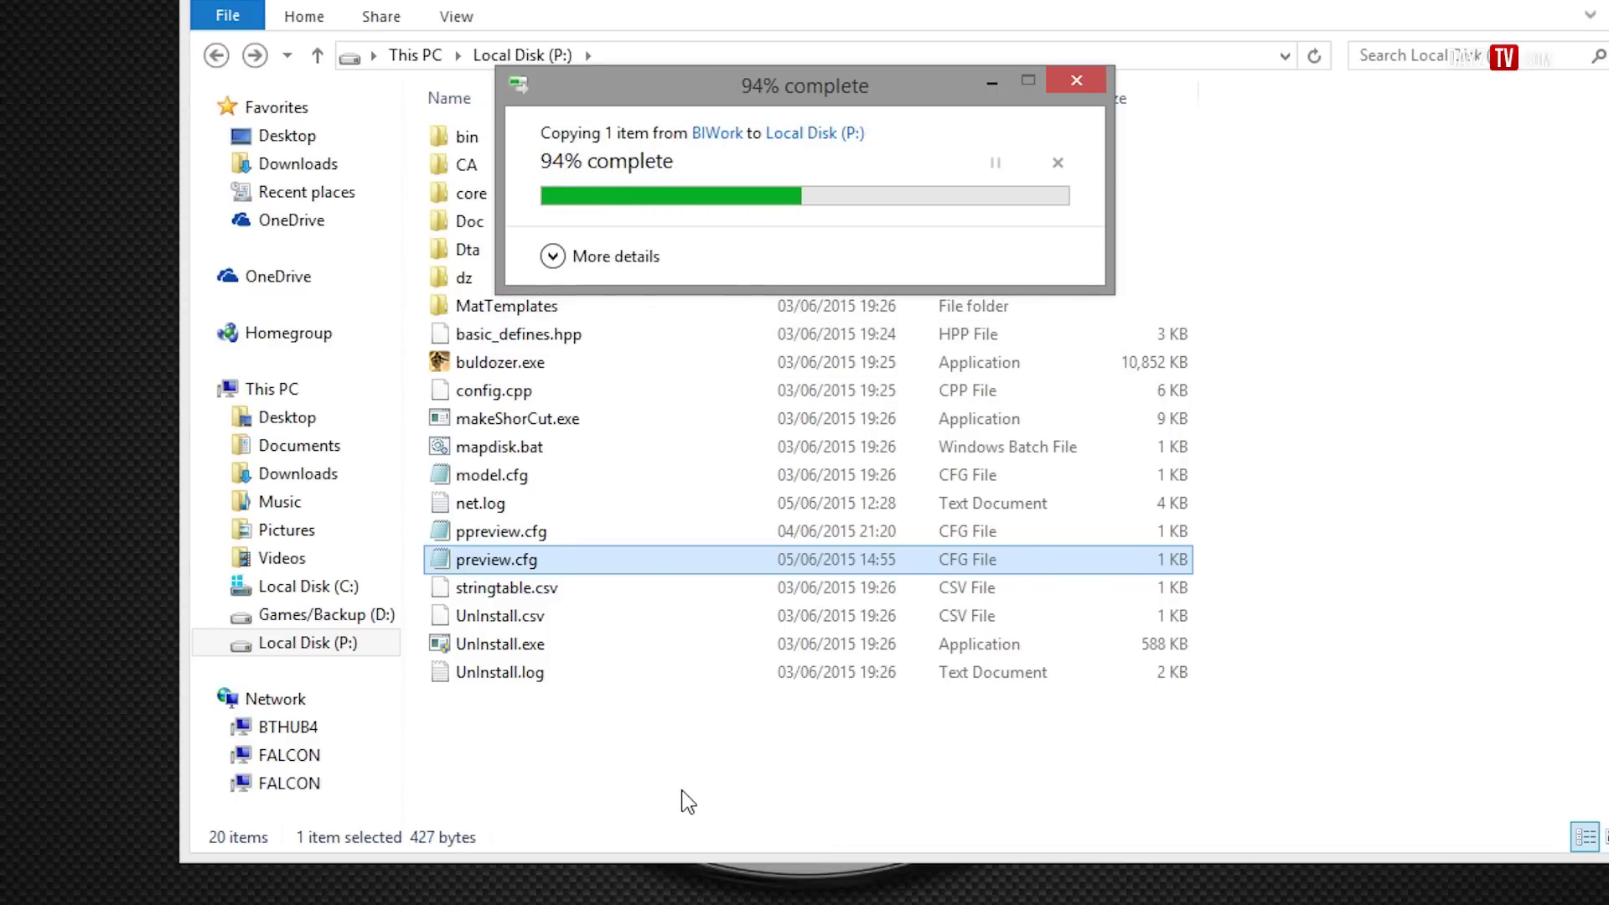
click(482, 700)
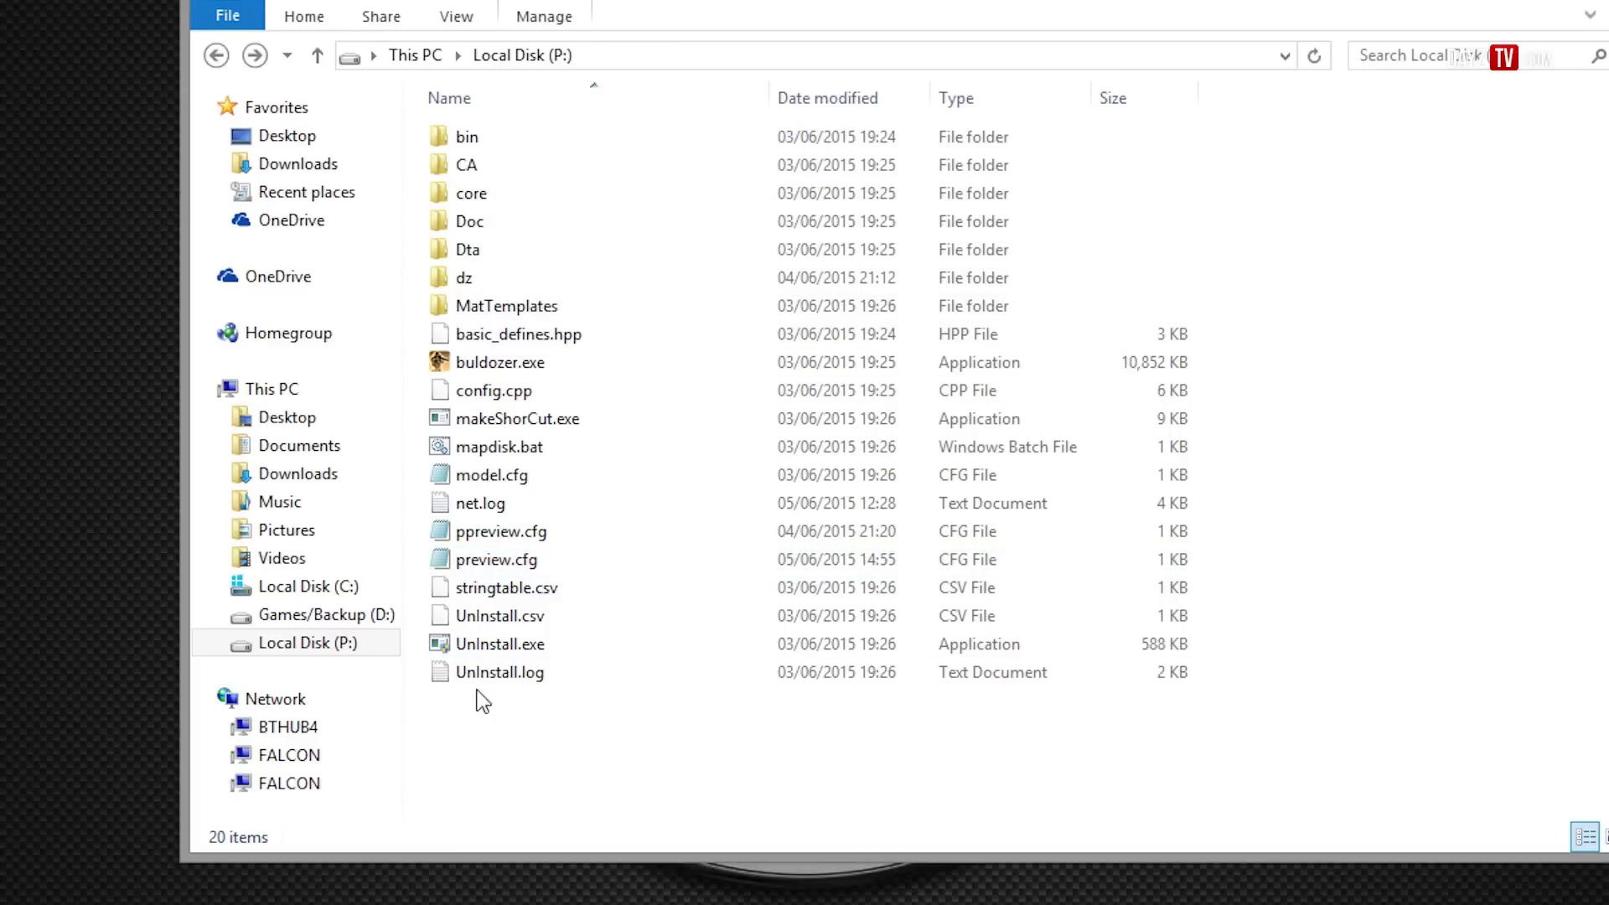
- Switch to the BIWork folder window and launch P3DAnalyzer.exe from the inner P3D_Analyzer_1.55_Beta folder
click(503, 562)
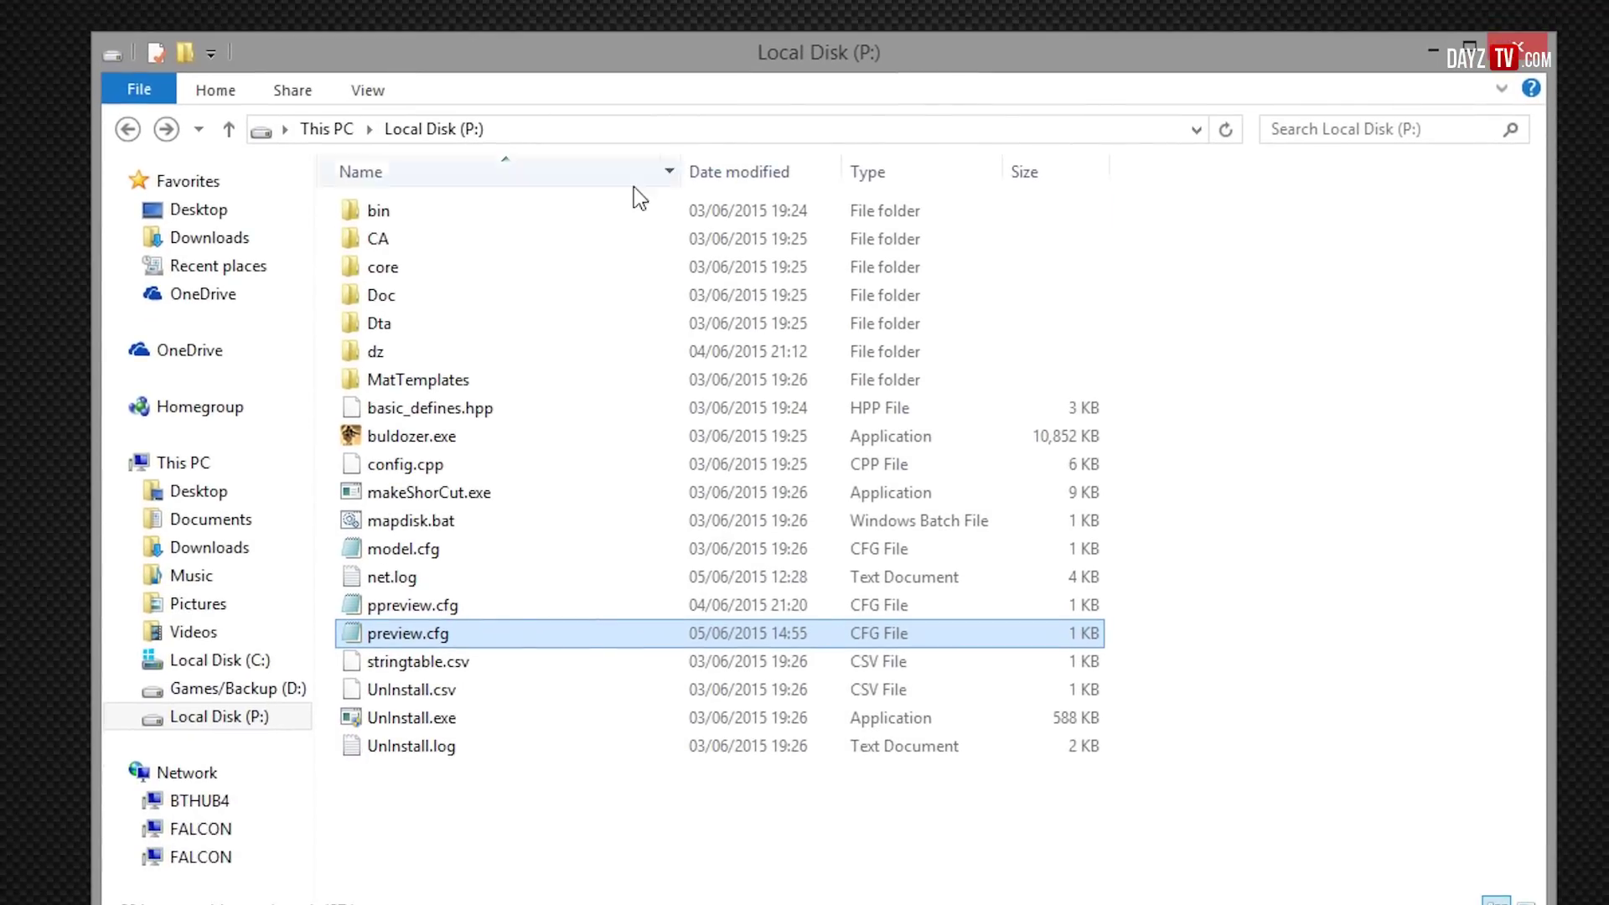
click(466, 845)
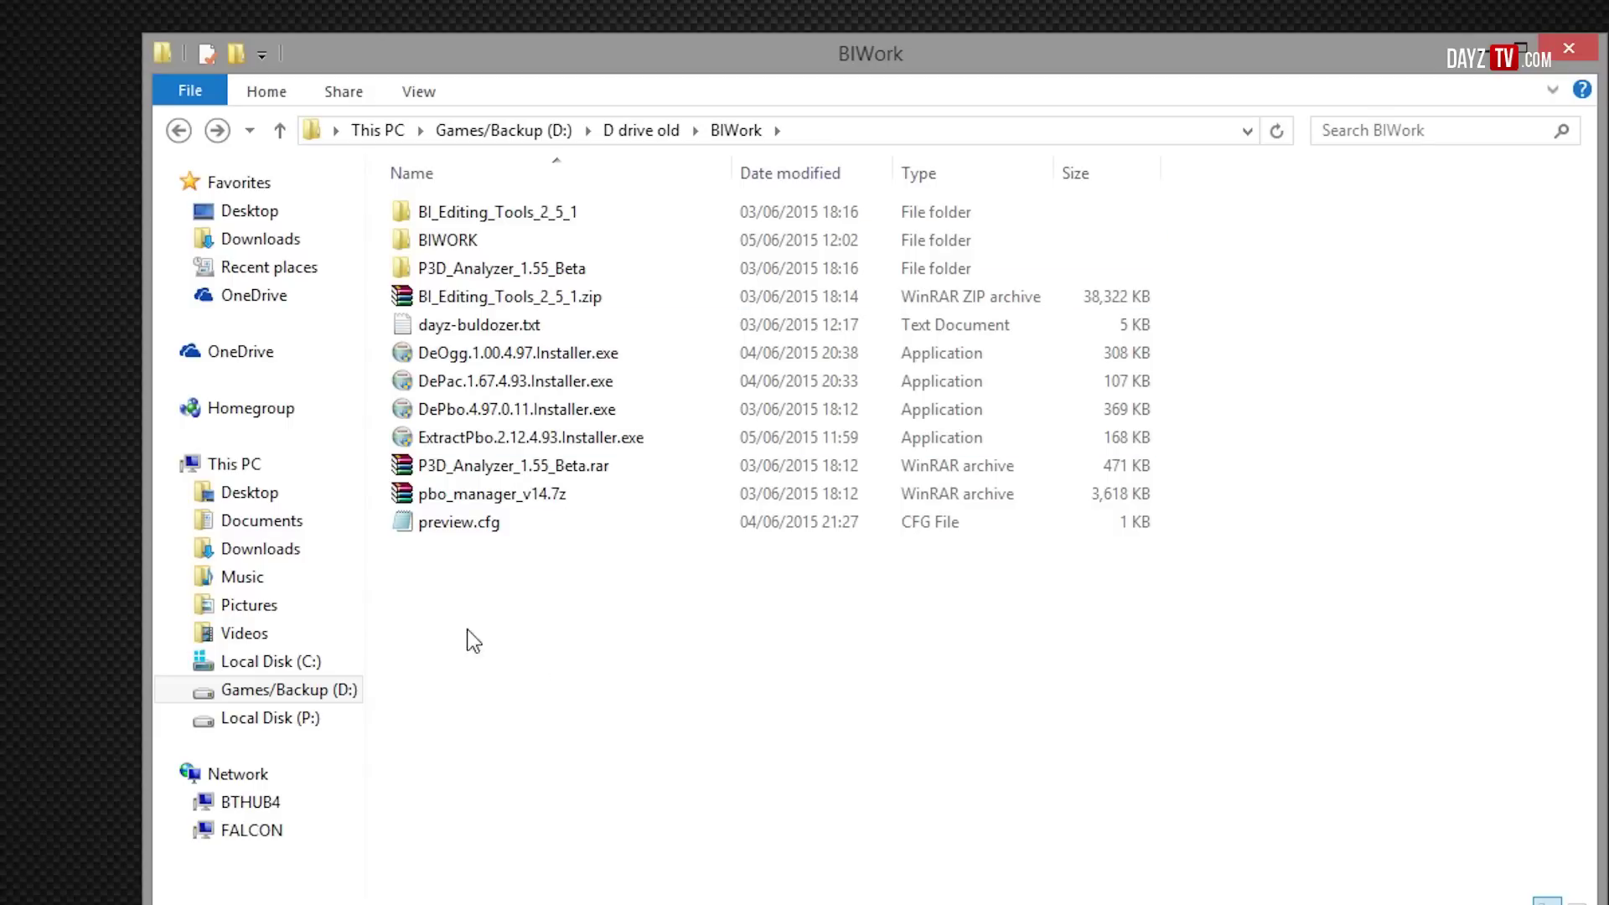
double_click(509, 270)
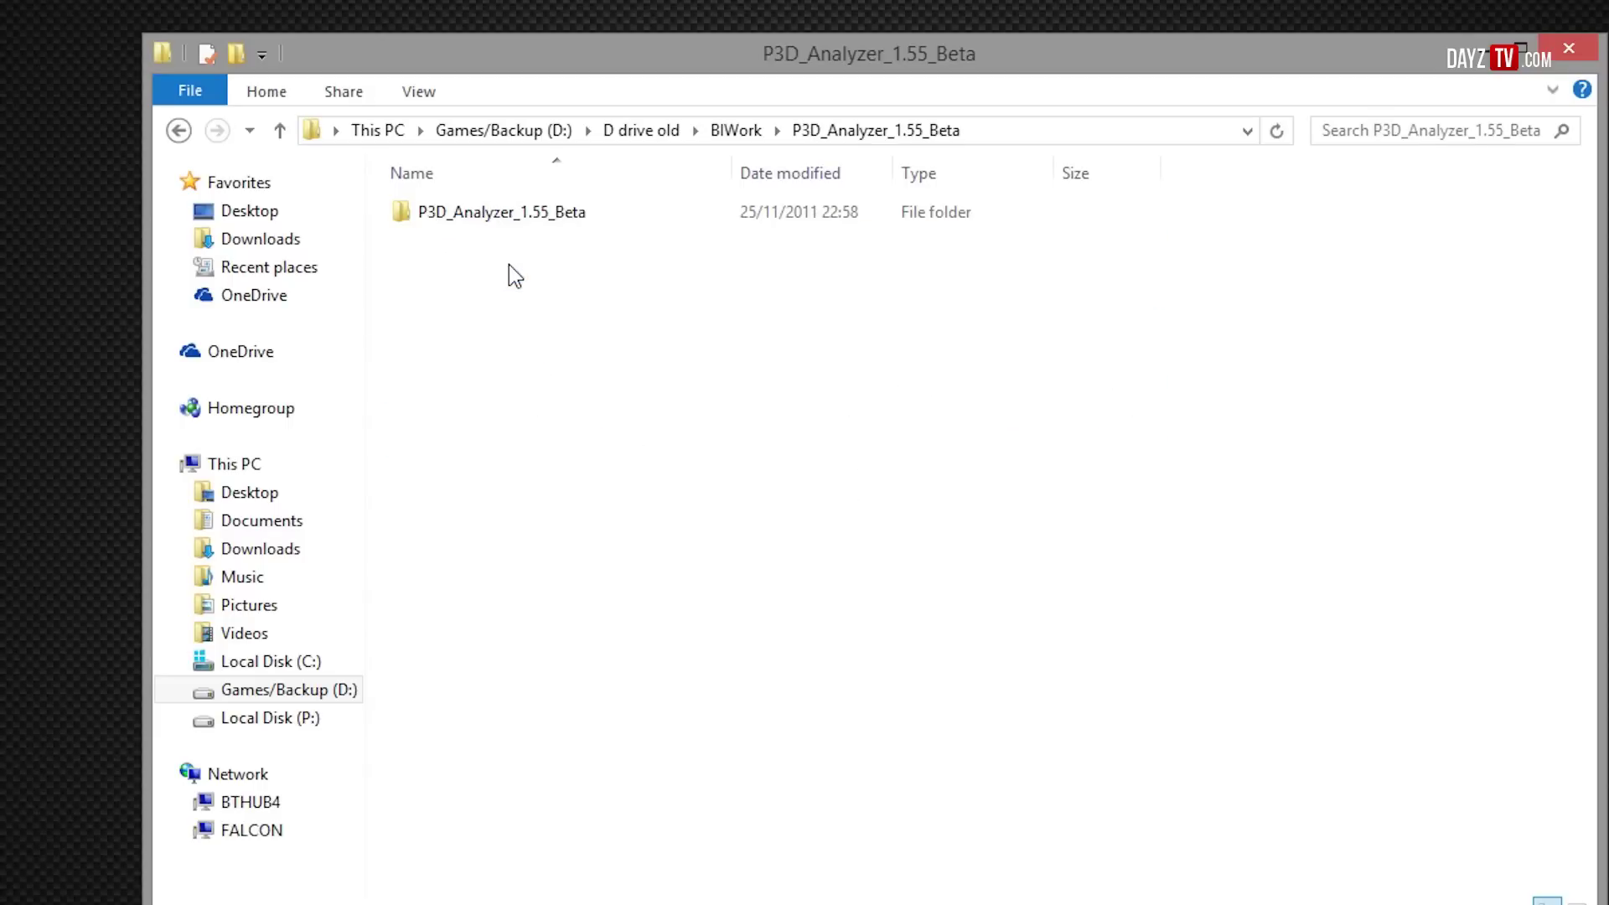
double_click(492, 220)
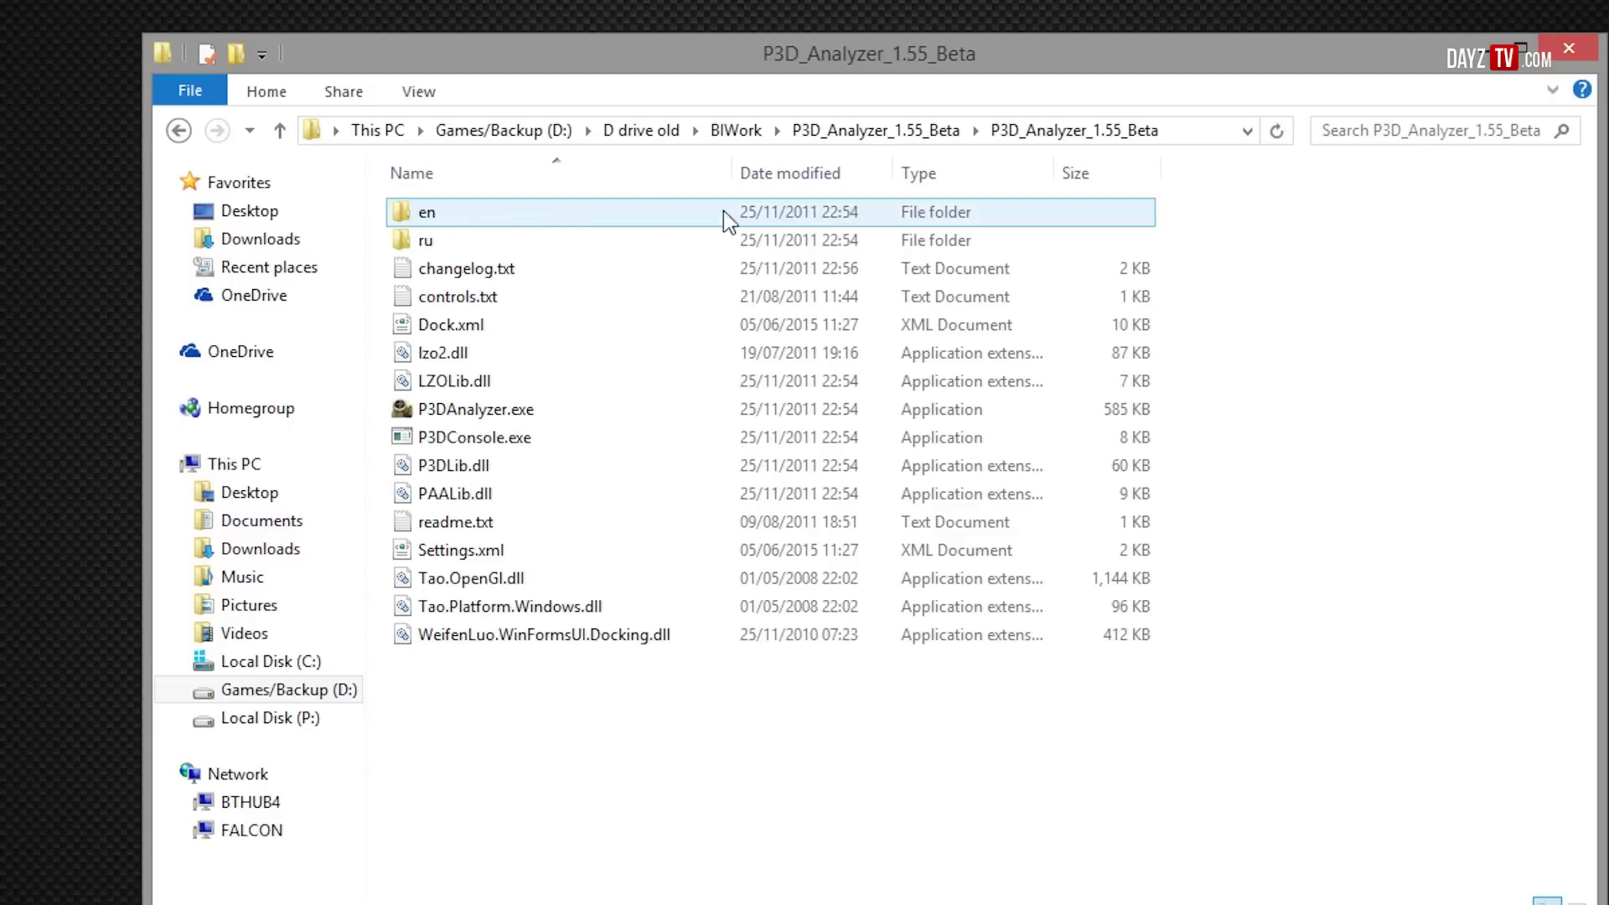
double_click(475, 409)
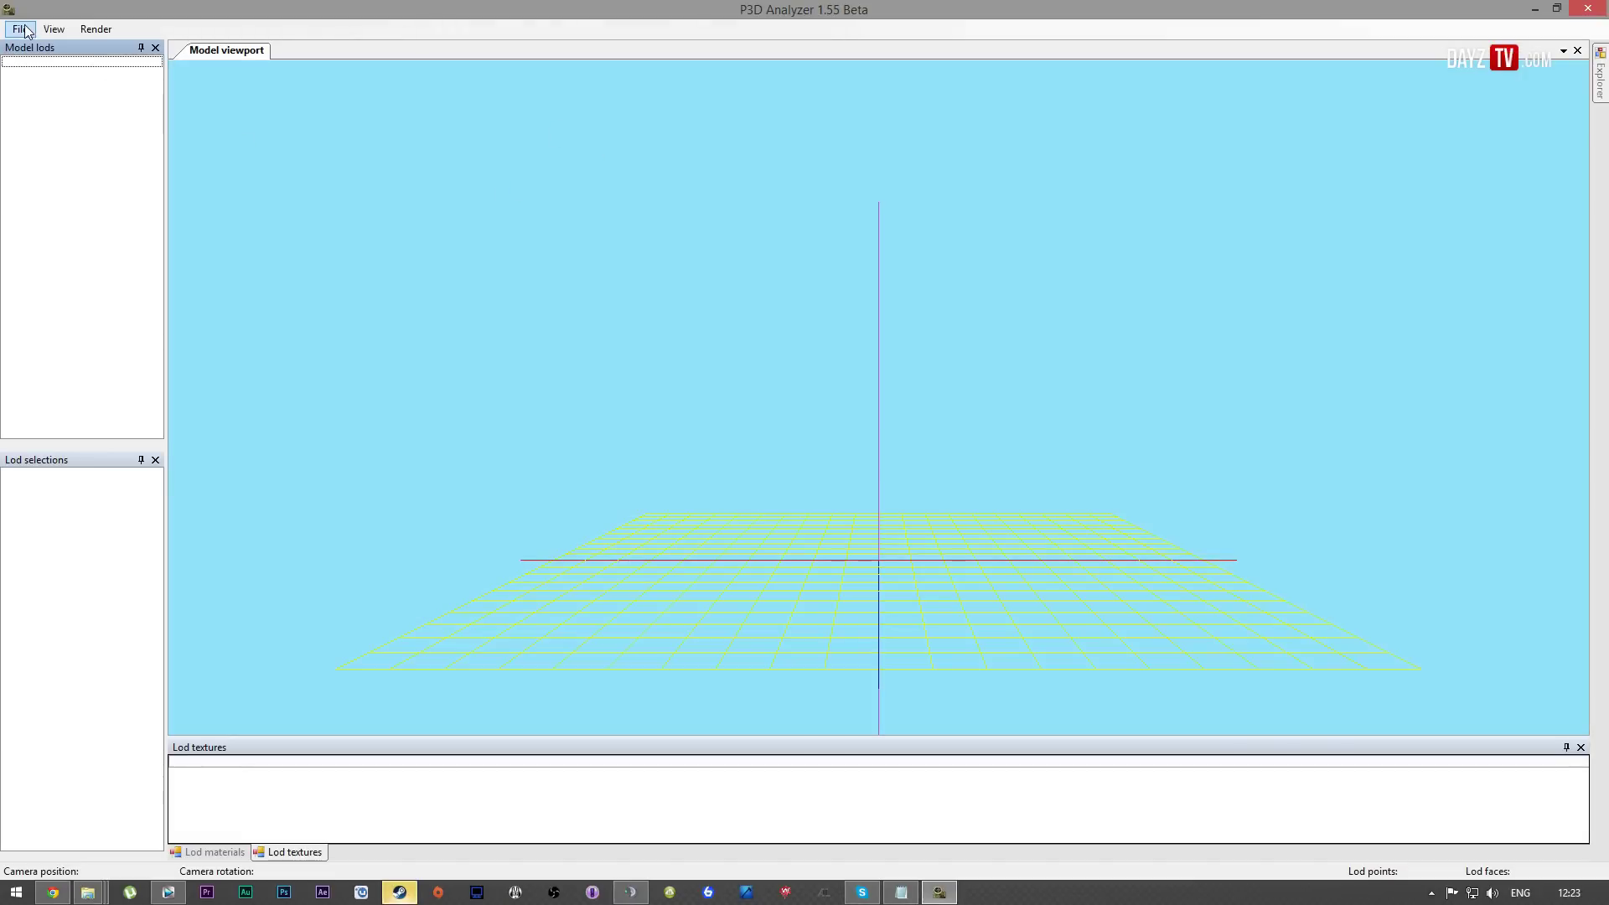
- Load winchester70.p3d from BIWORK\weapons_firearms\DZ\weapons\firearms\winchester70 into P3D Analyzer
click(19, 28)
click(34, 47)
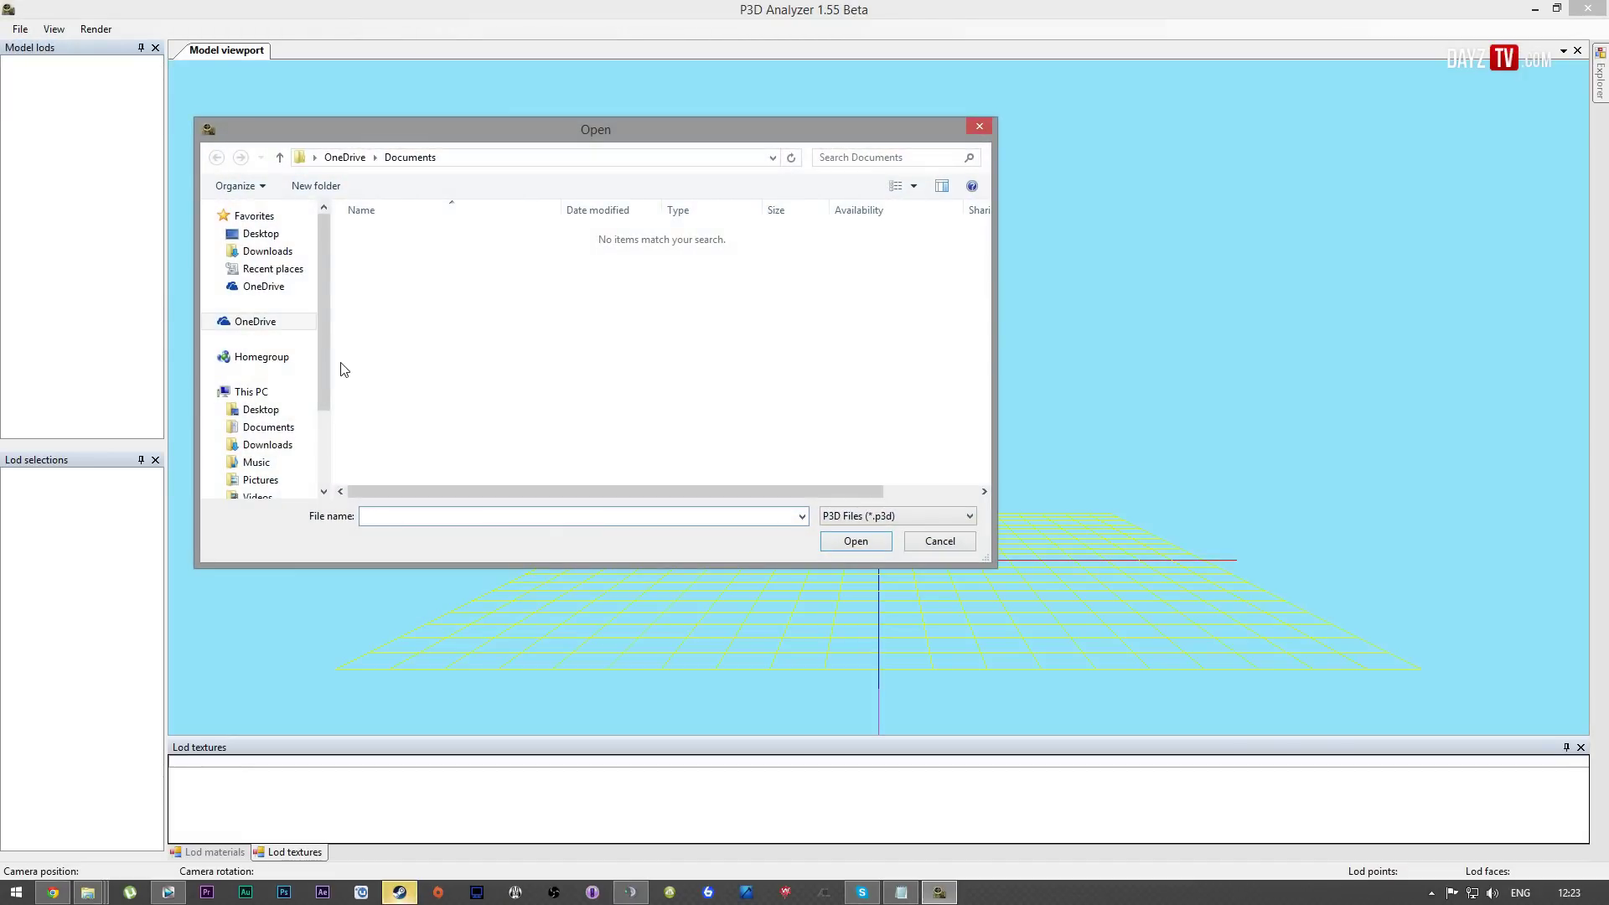
double_click(394, 236)
double_click(401, 236)
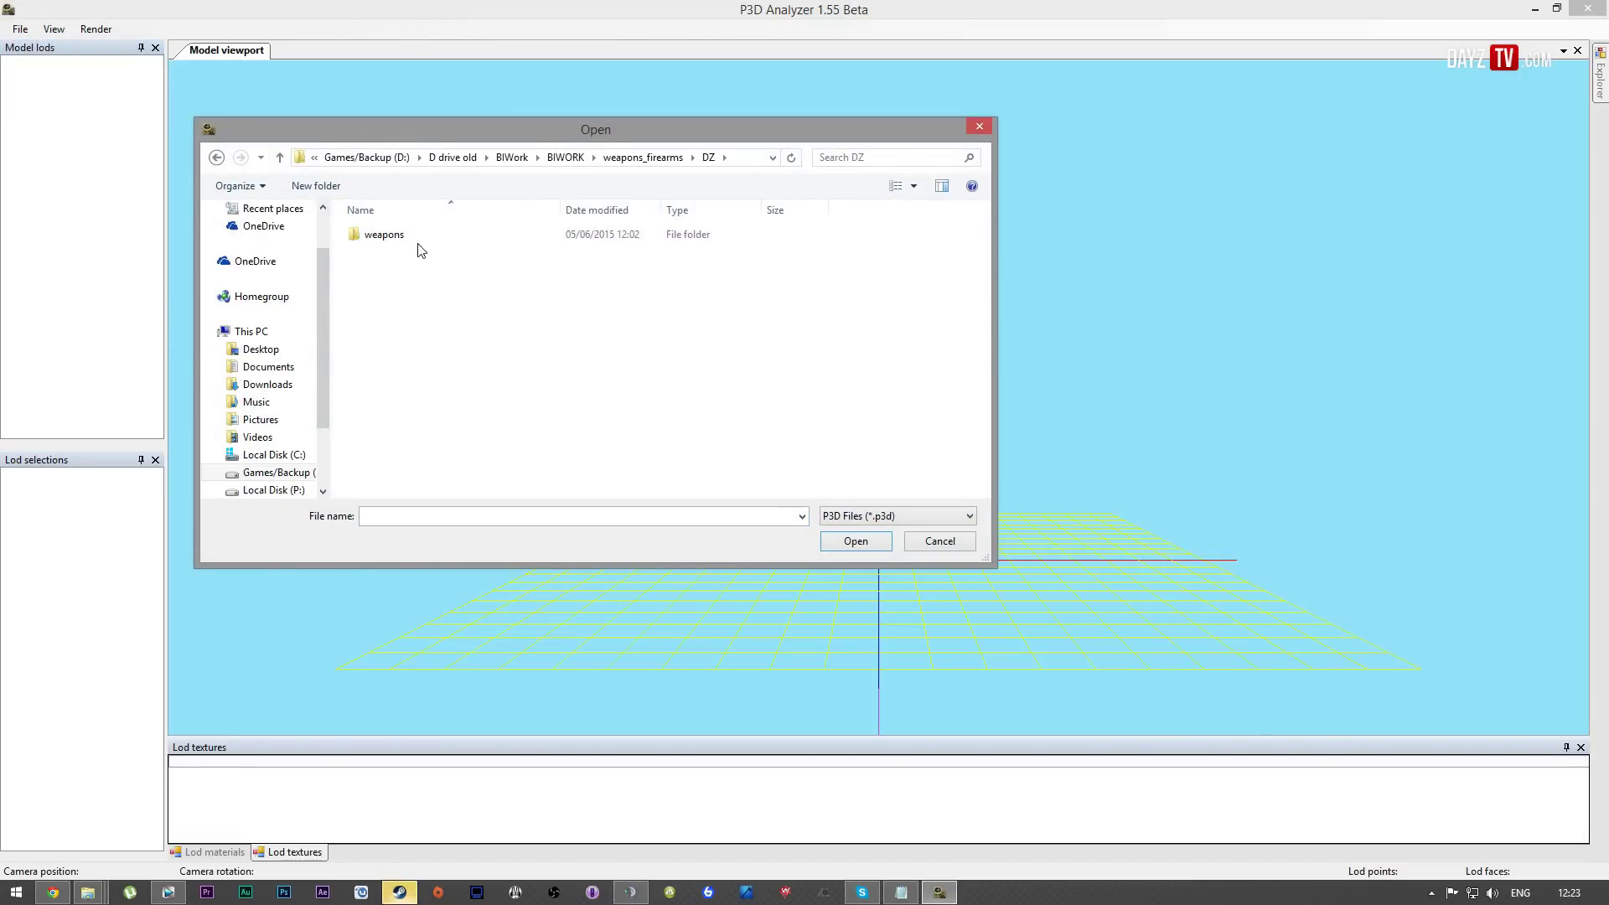
double_click(401, 235)
double_click(503, 318)
scroll(472, 324, down, 1)
scroll(473, 325, up, 1)
scroll(471, 318, down, 1)
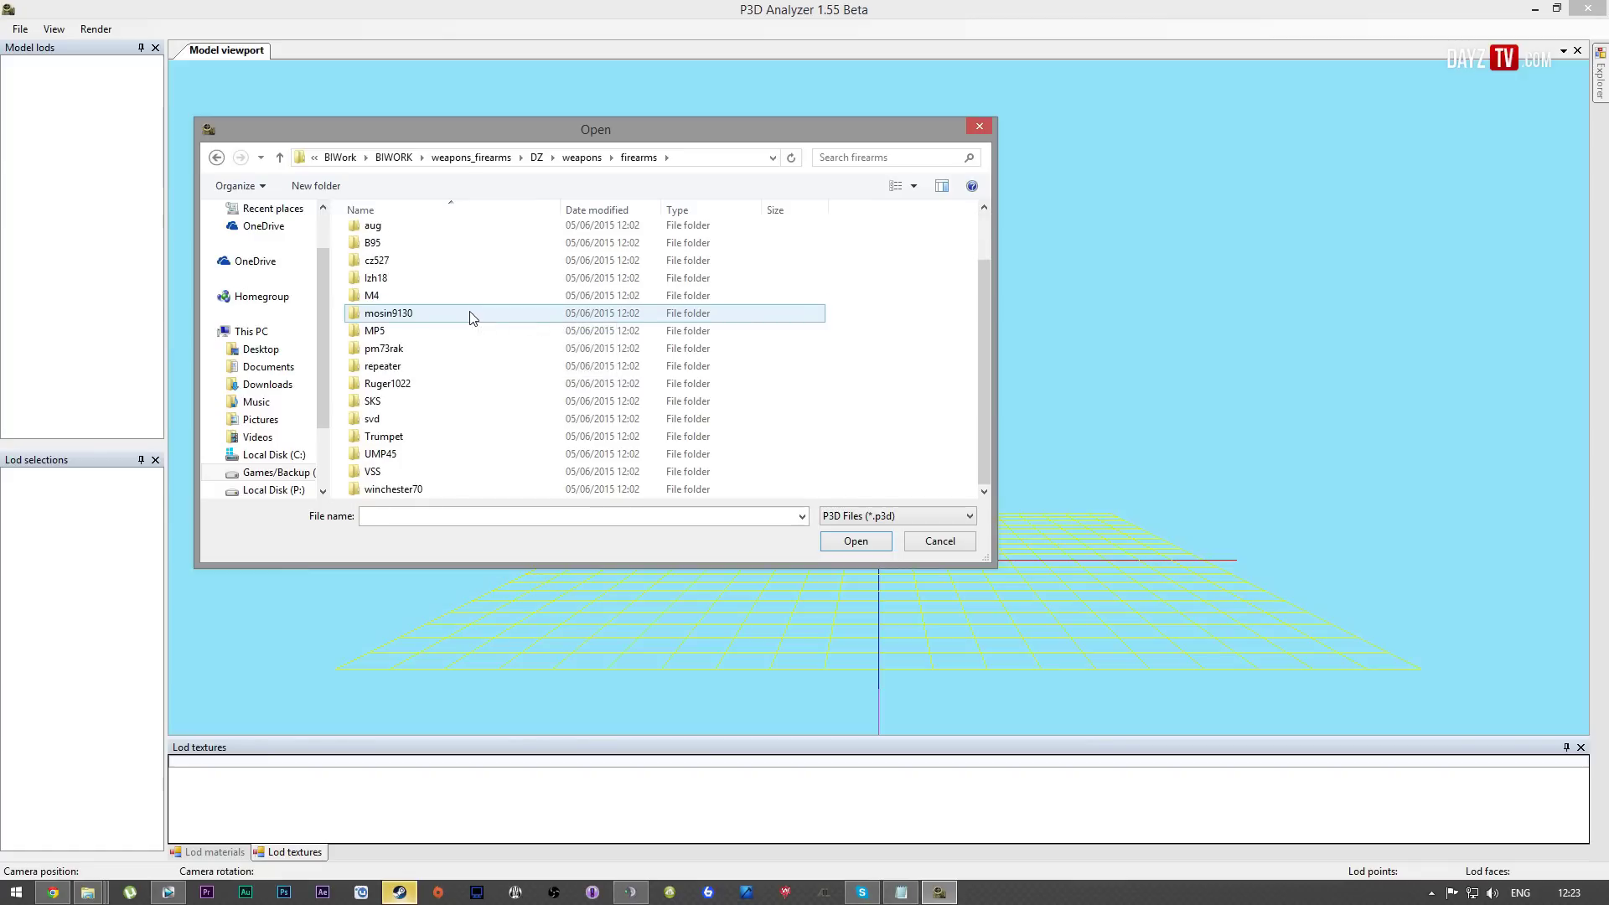
double_click(395, 489)
double_click(394, 245)
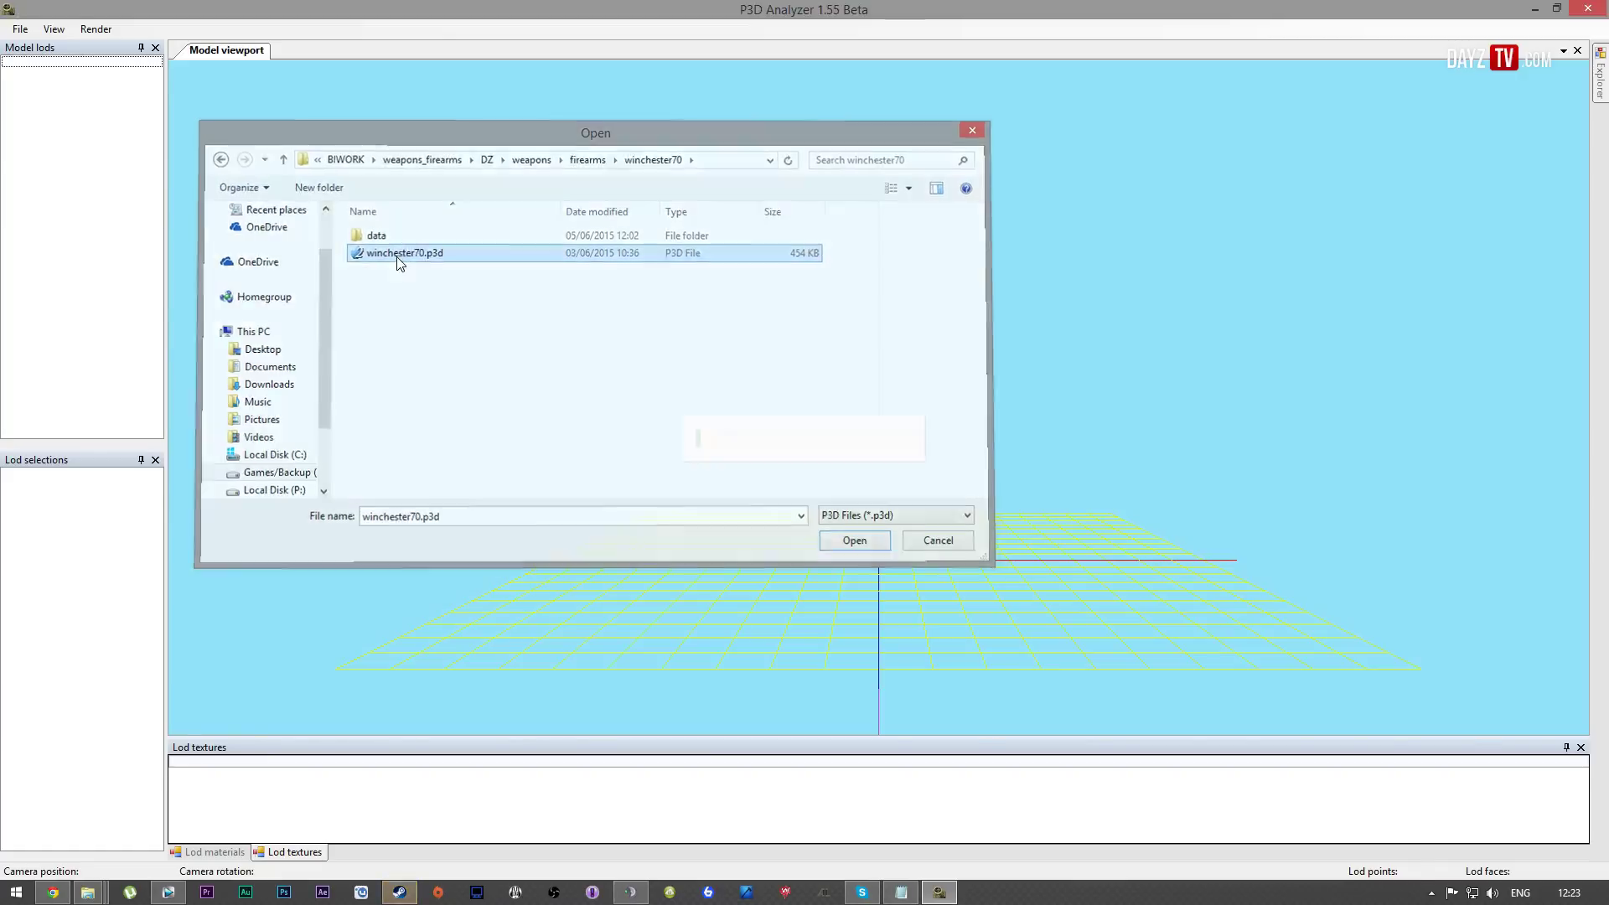
- Extract the rifle model as MLOD, overwriting winchester70.p3d in its winchester70 folder, and close P3D Analyzer
drag(872, 575, 886, 610)
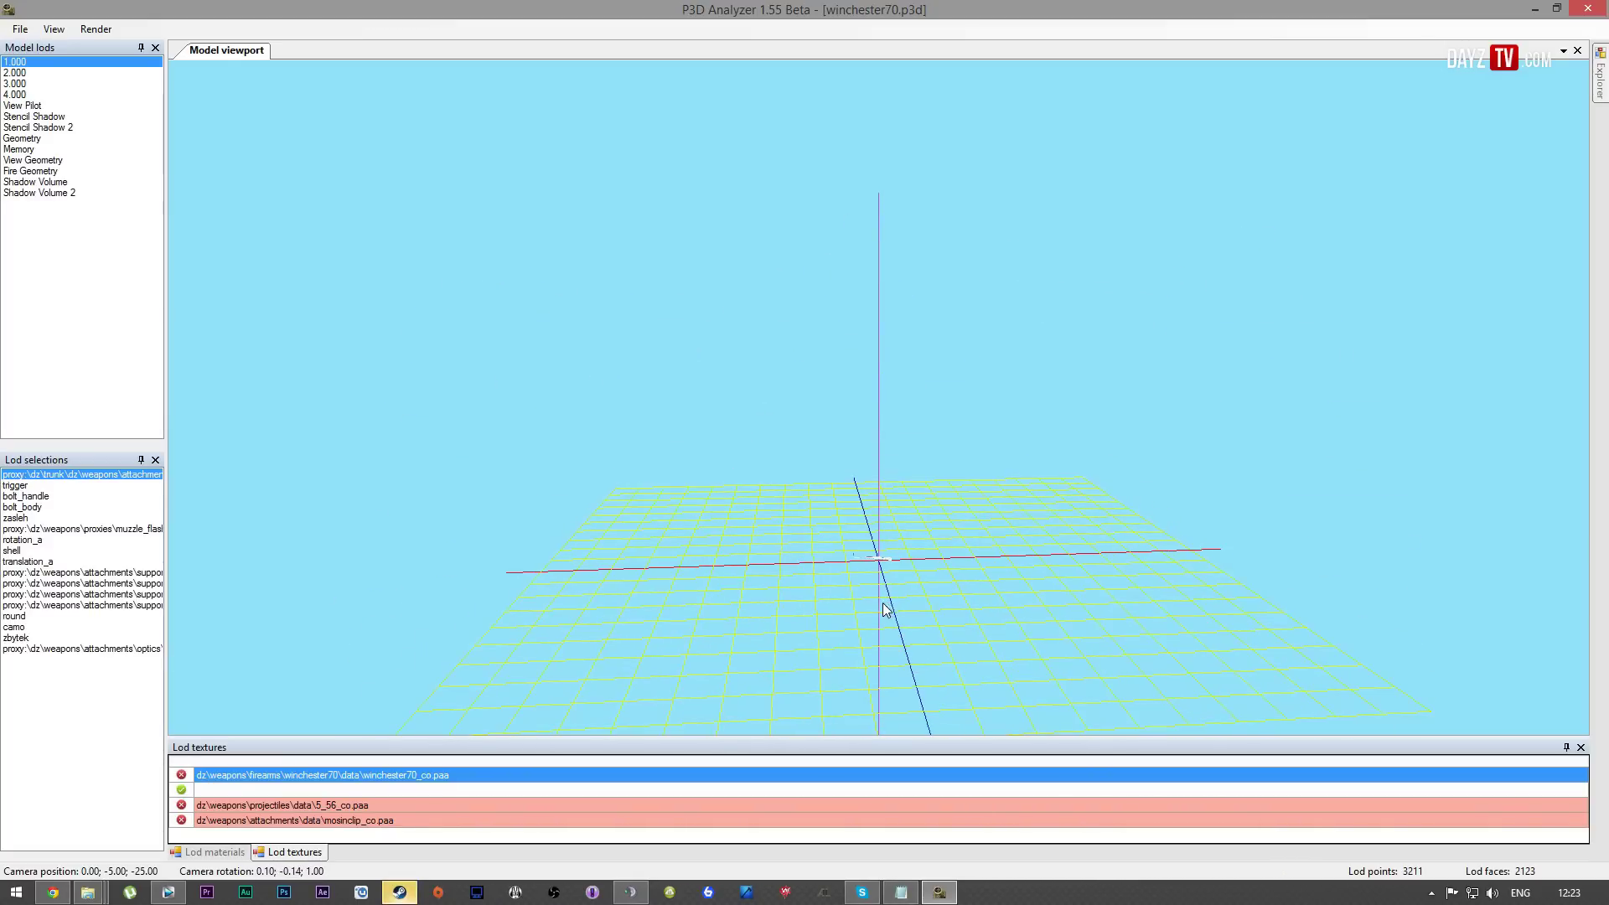
right_drag(877, 600, 873, 461)
middle_drag(872, 461, 883, 424)
mouse_move(936, 450)
mouse_down()
mouse_move(898, 449)
mouse_move(866, 410)
mouse_move(926, 448)
mouse_up()
click(20, 28)
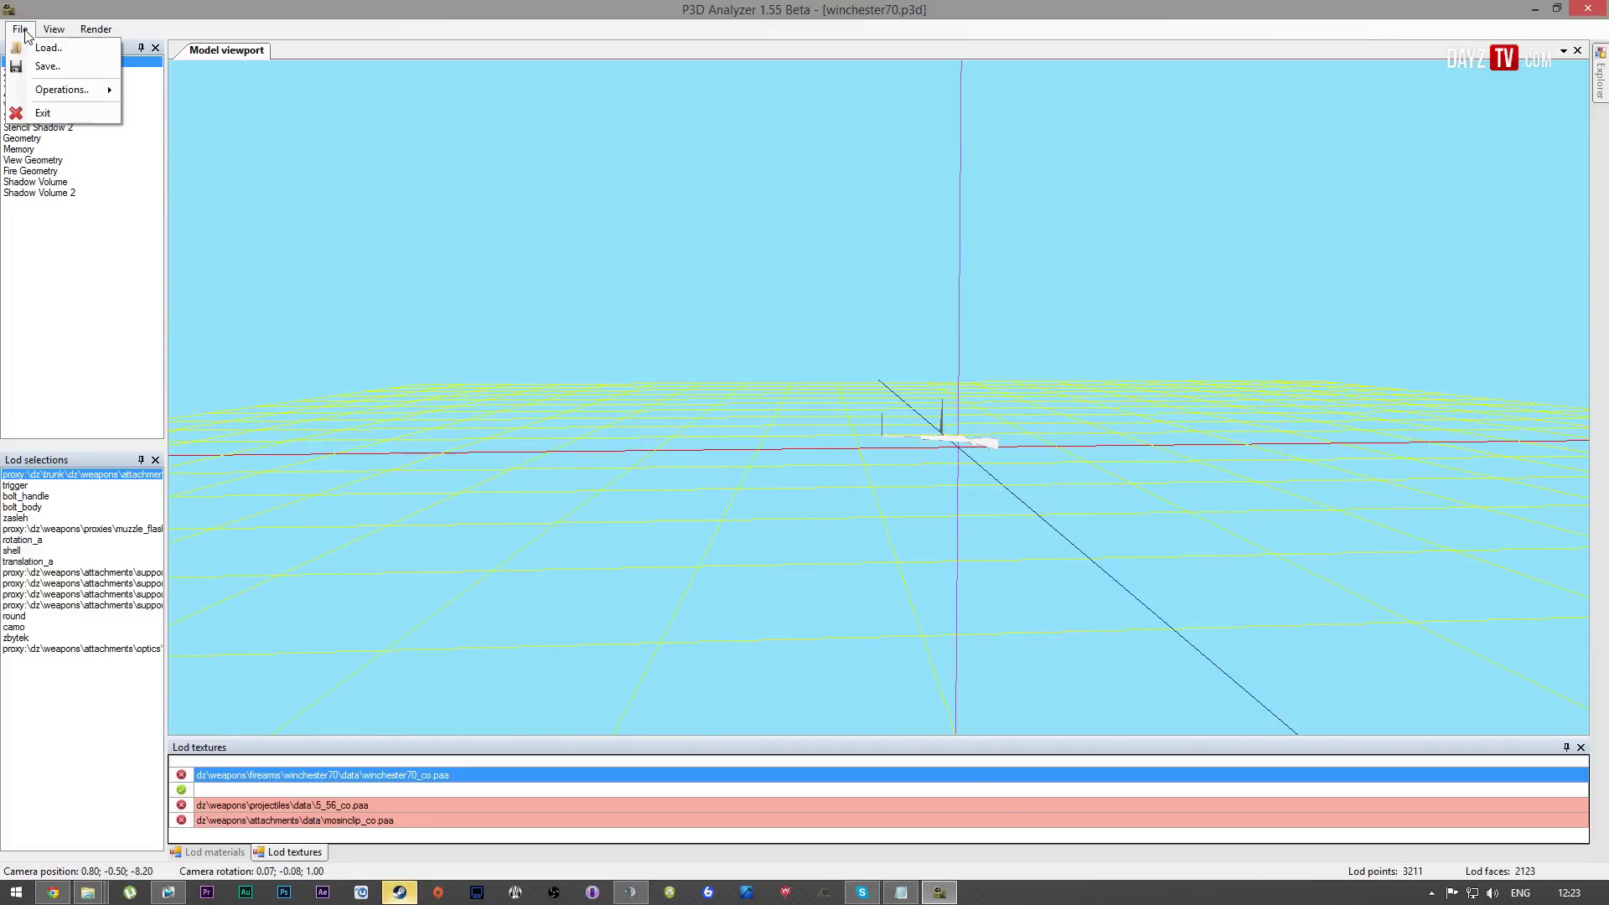
mouse_move(74, 99)
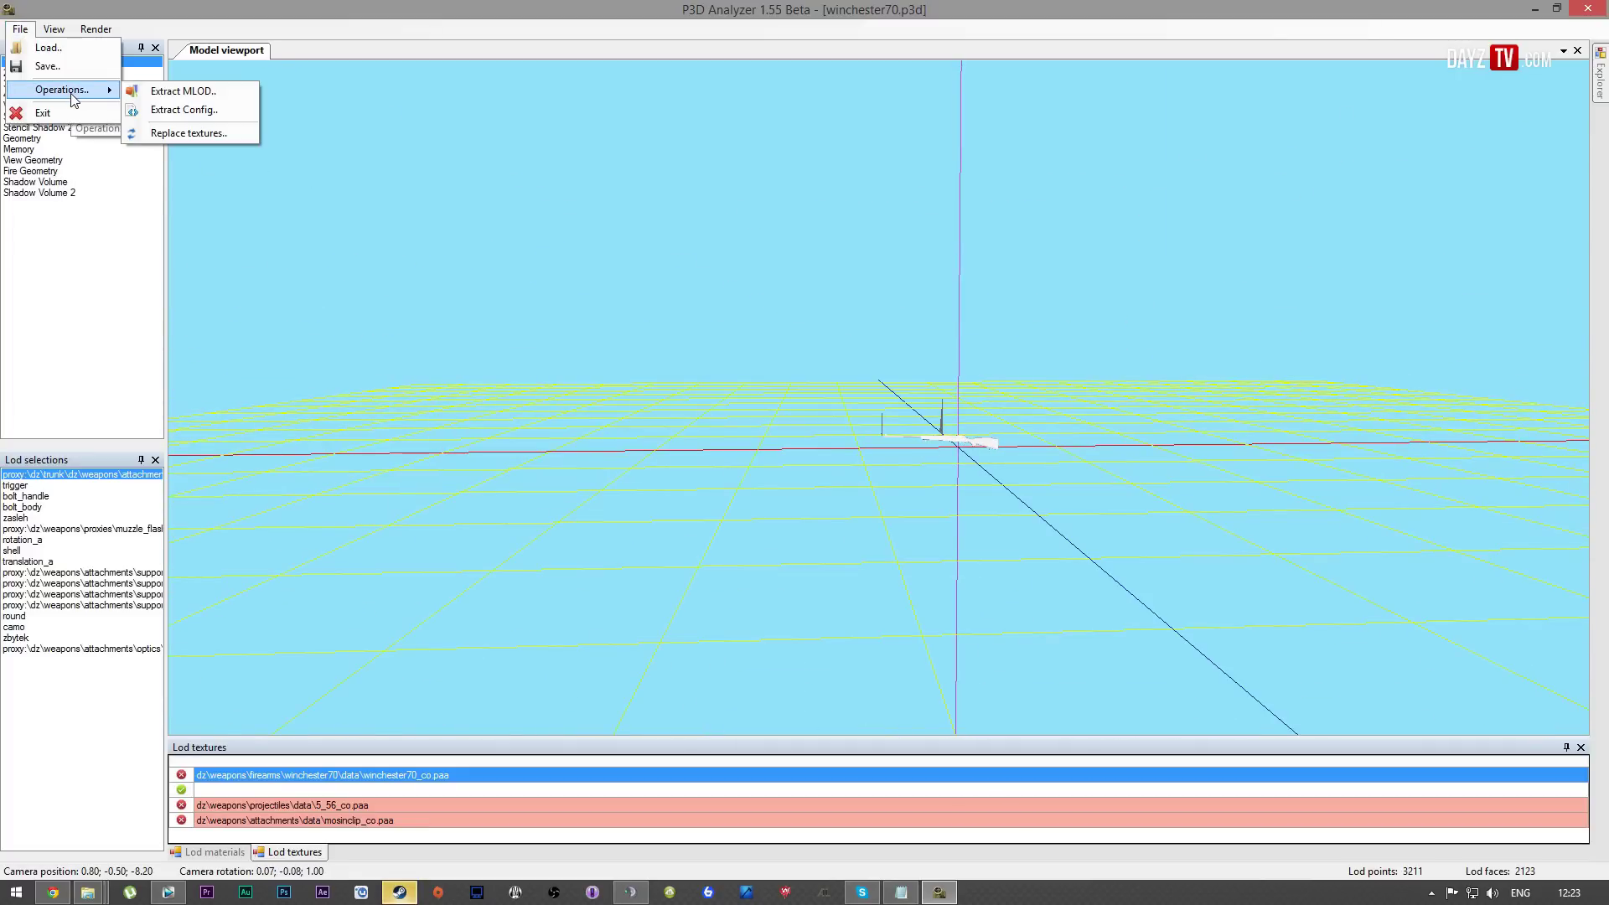
click(185, 93)
click(382, 254)
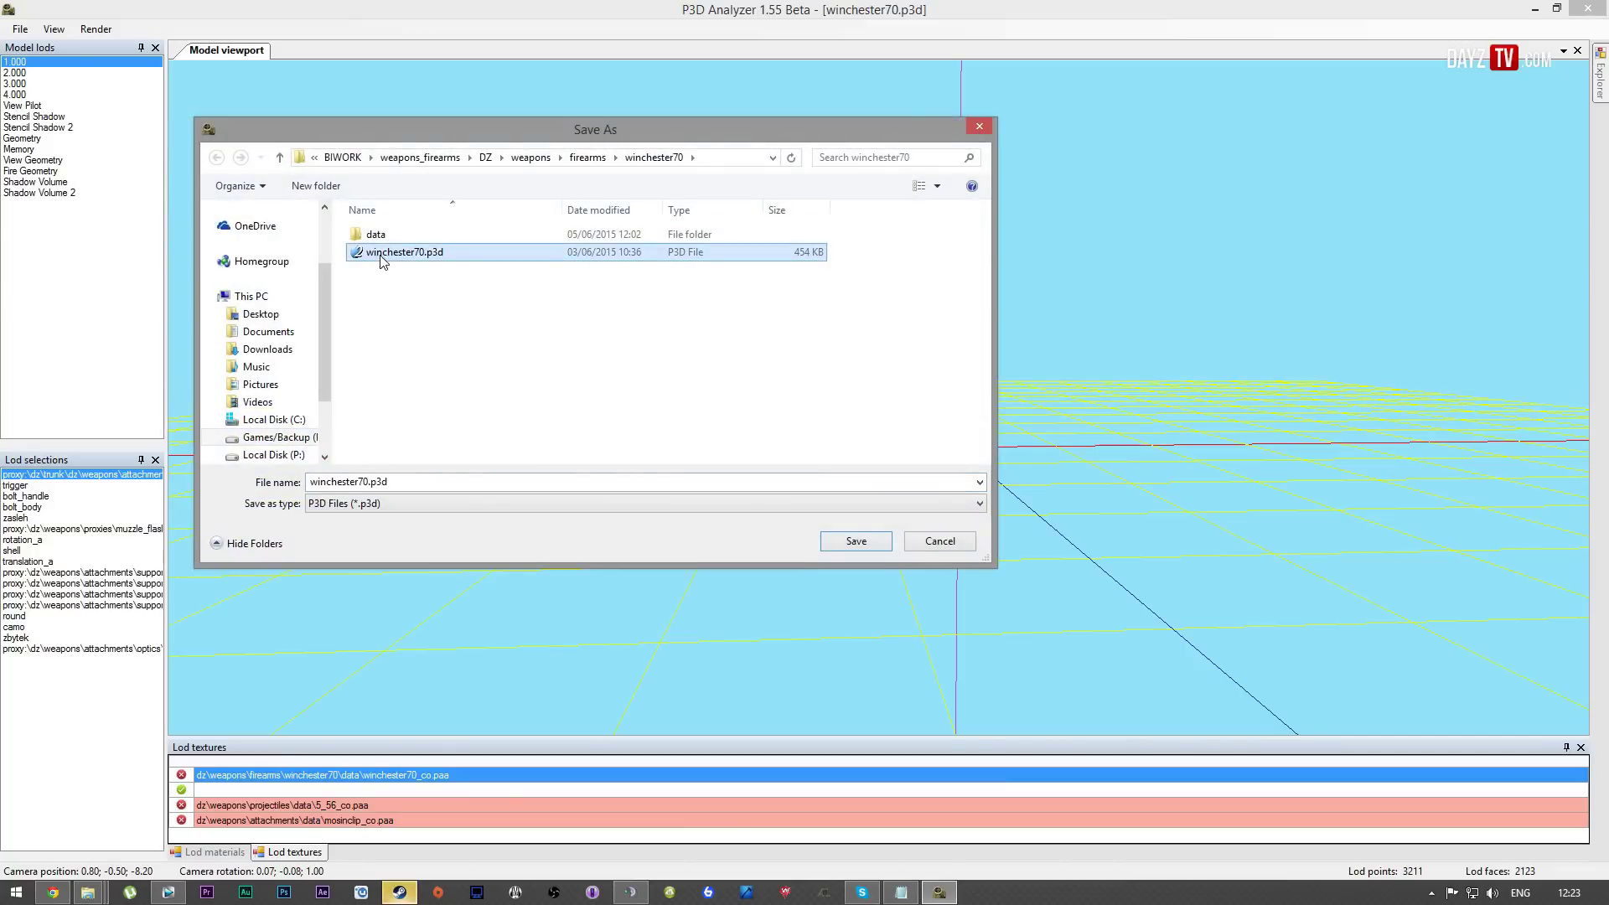
click(855, 537)
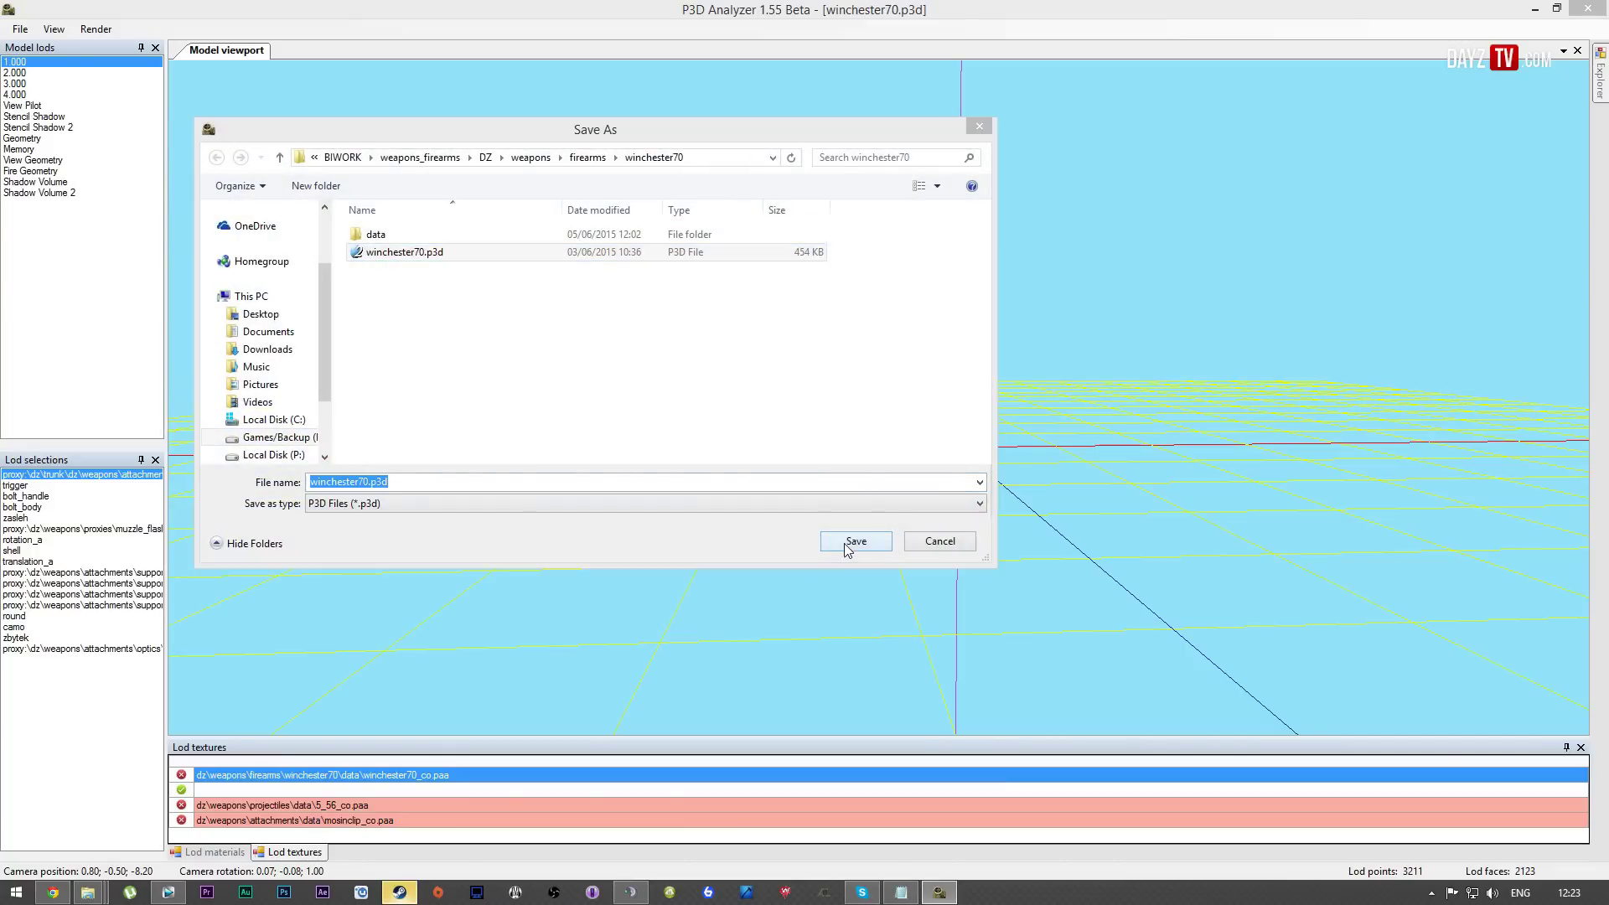
click(854, 454)
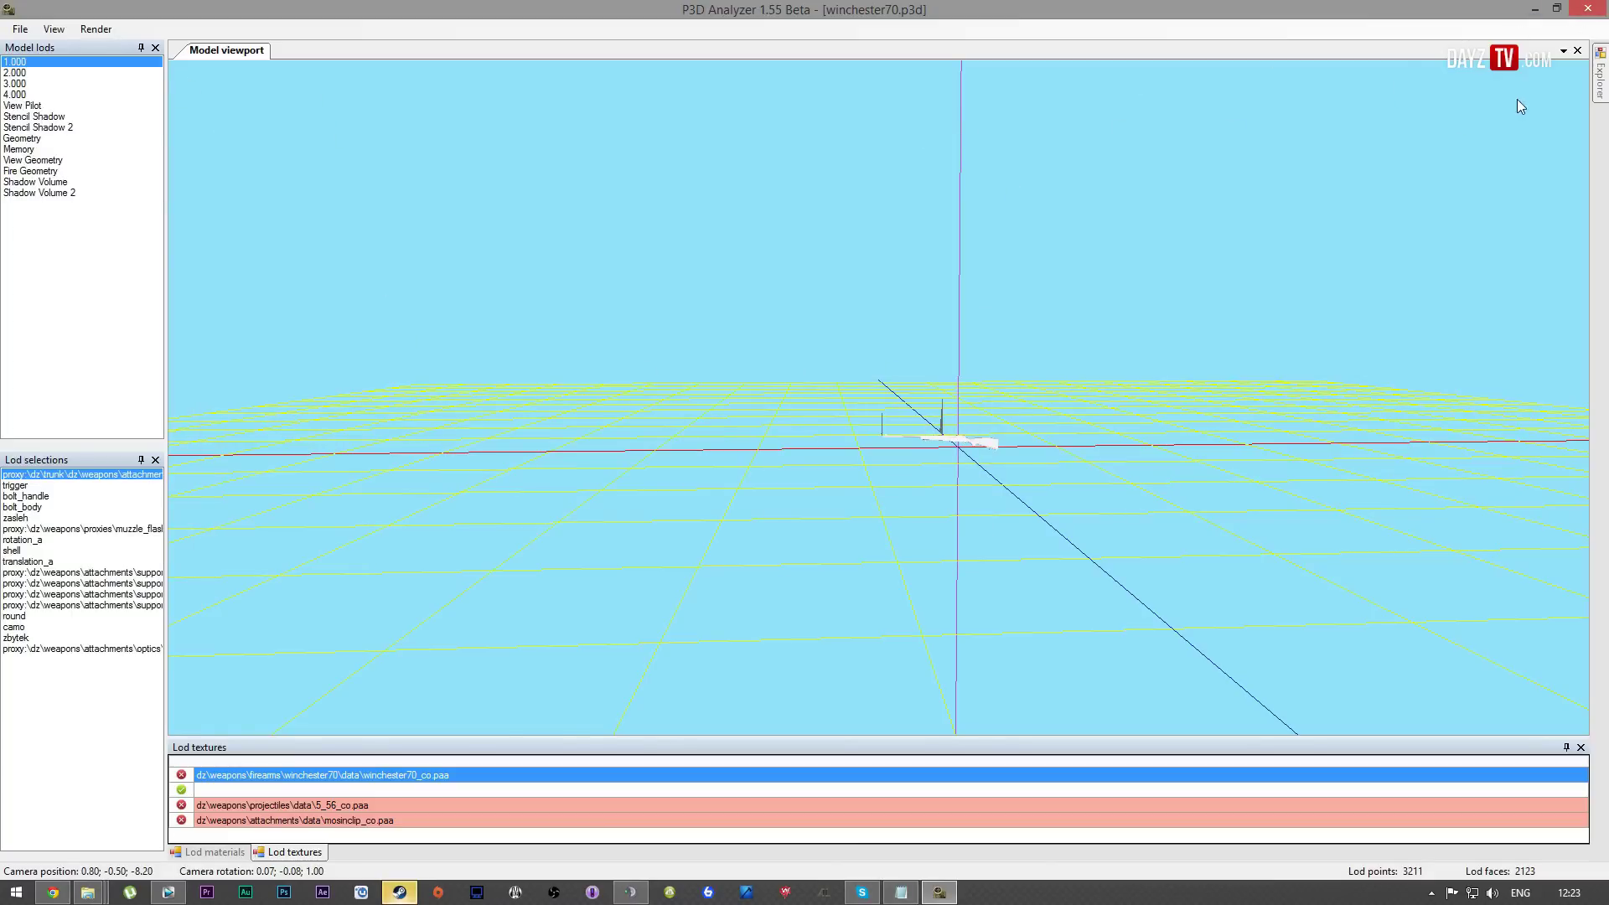
click(1597, 14)
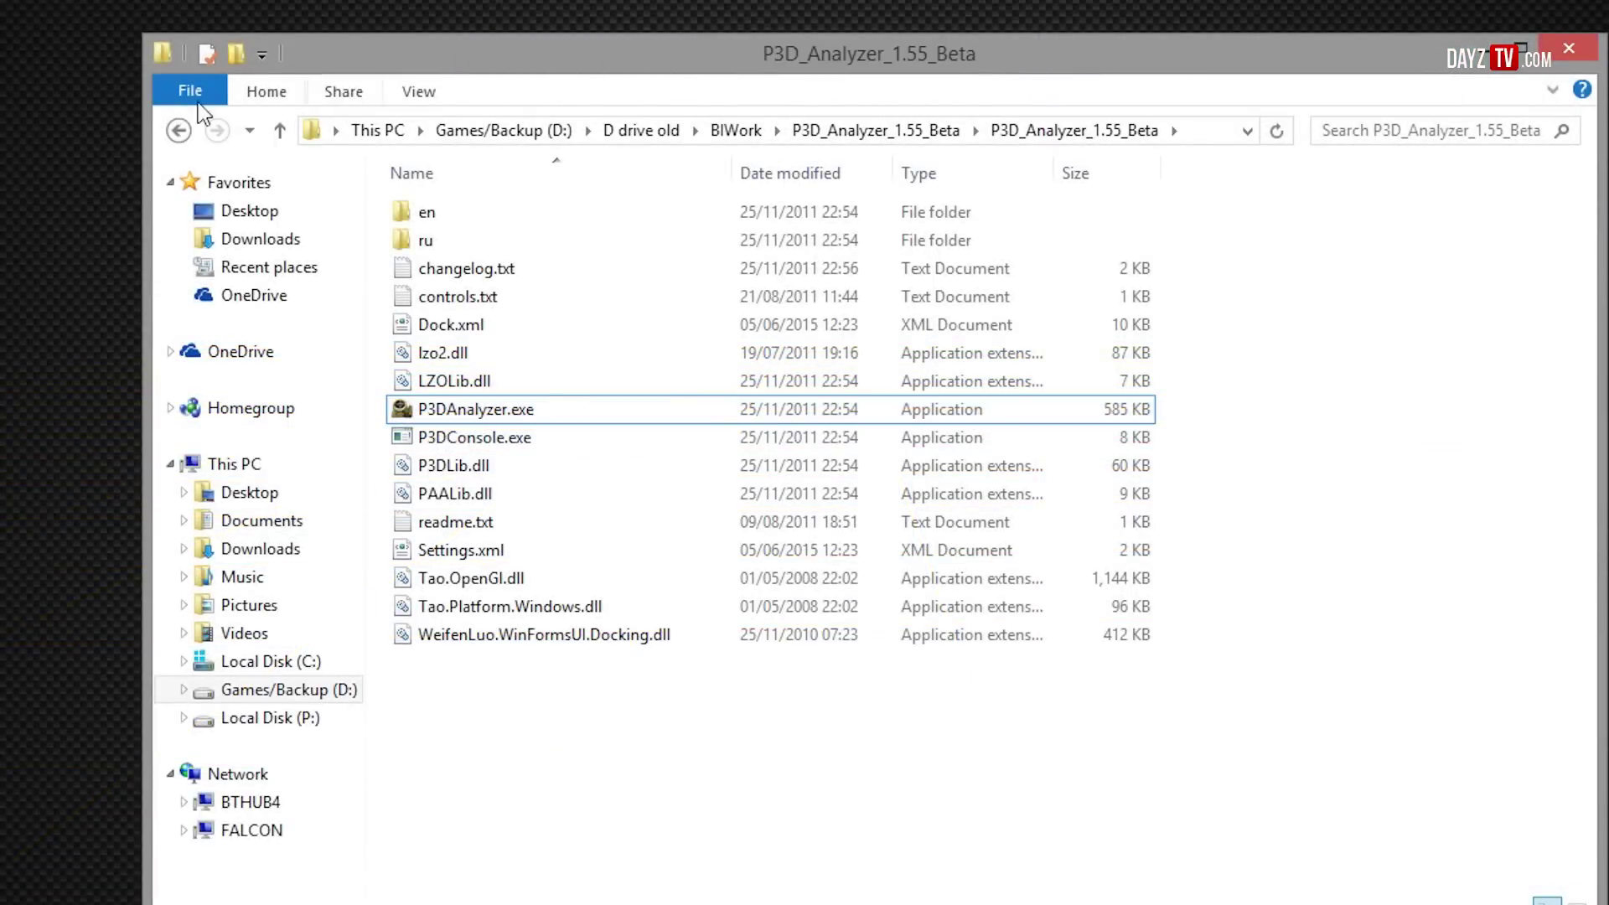
- Go to BIWORK\weapons_firearms\DZ\weapons\firearms\winchester70 from the BIWork folder and open the extracted winchester70.p3d in Oxygen 2
click(184, 138)
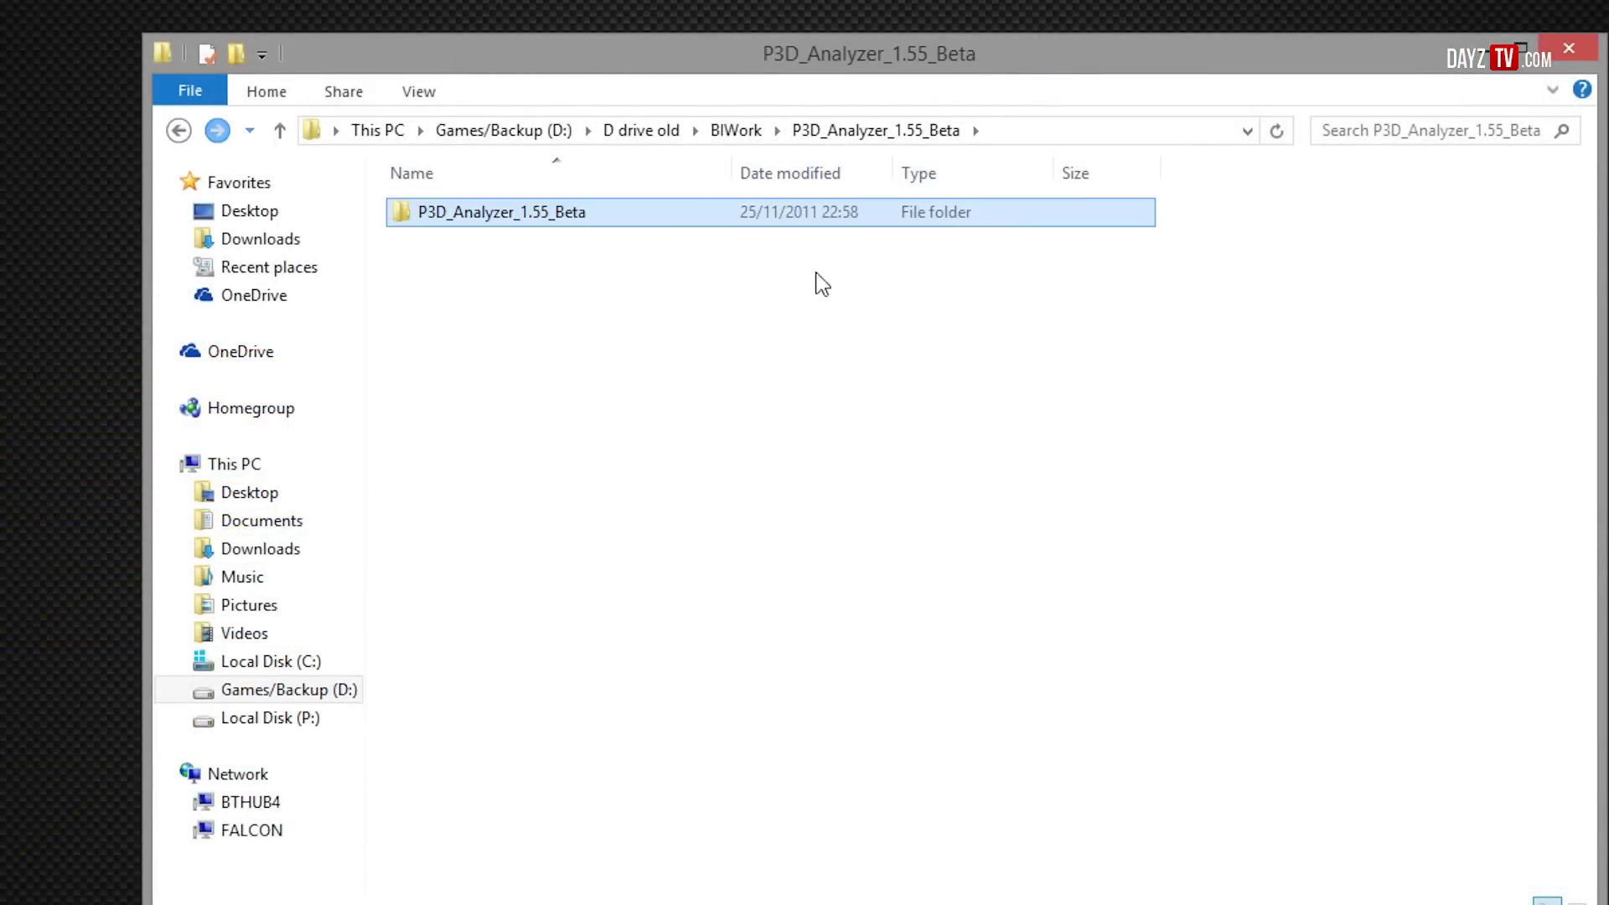
click(161, 130)
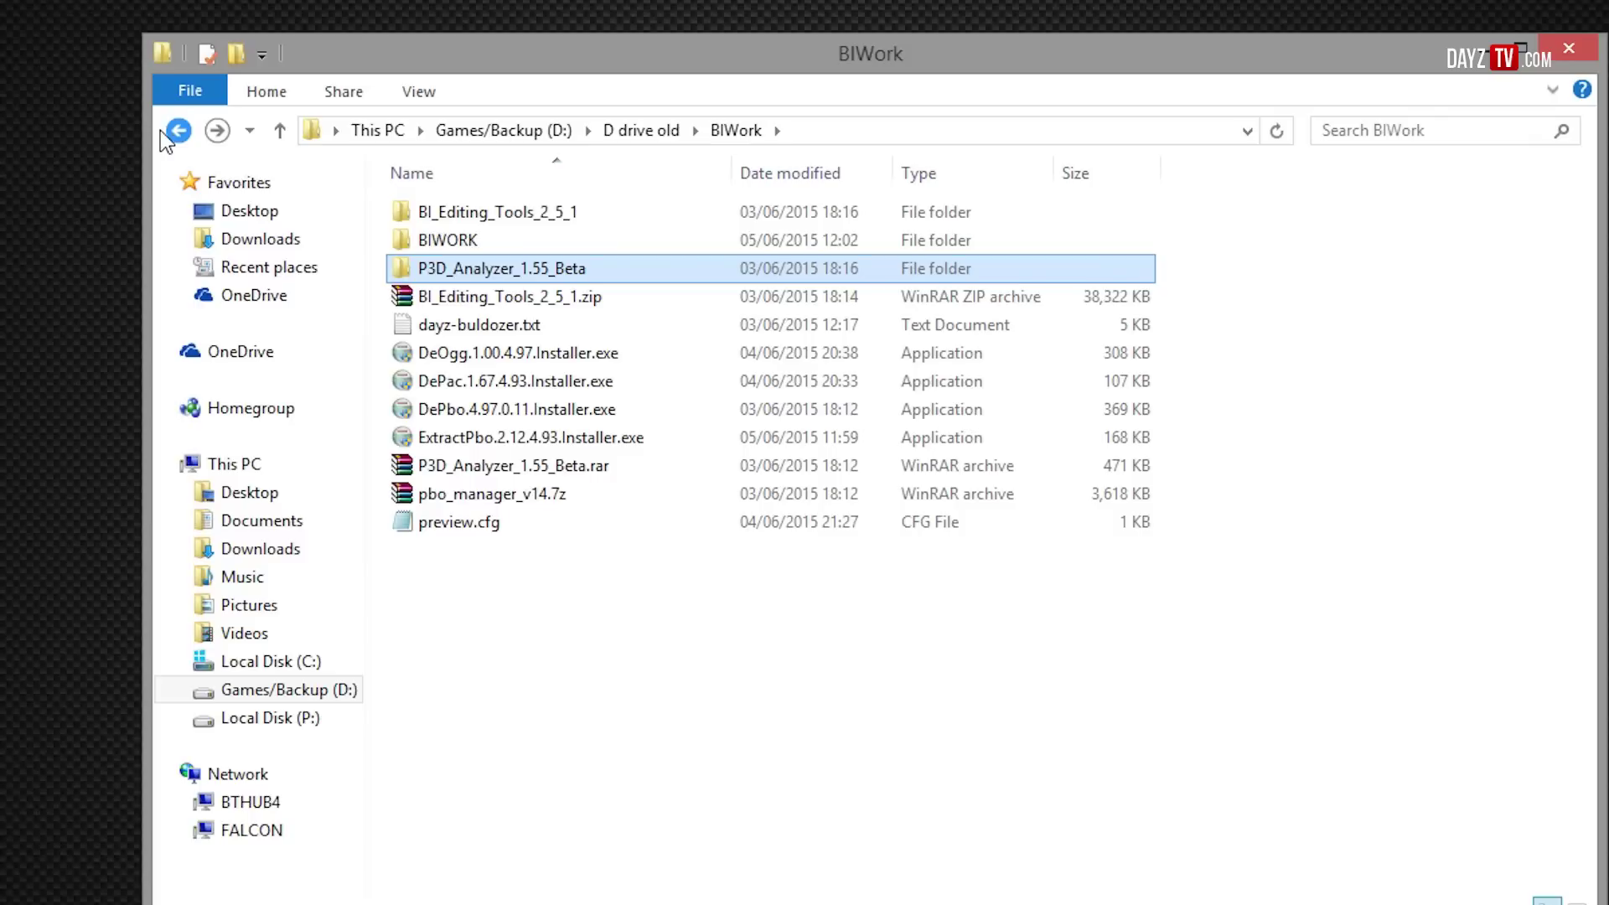
double_click(428, 240)
double_click(450, 215)
double_click(469, 218)
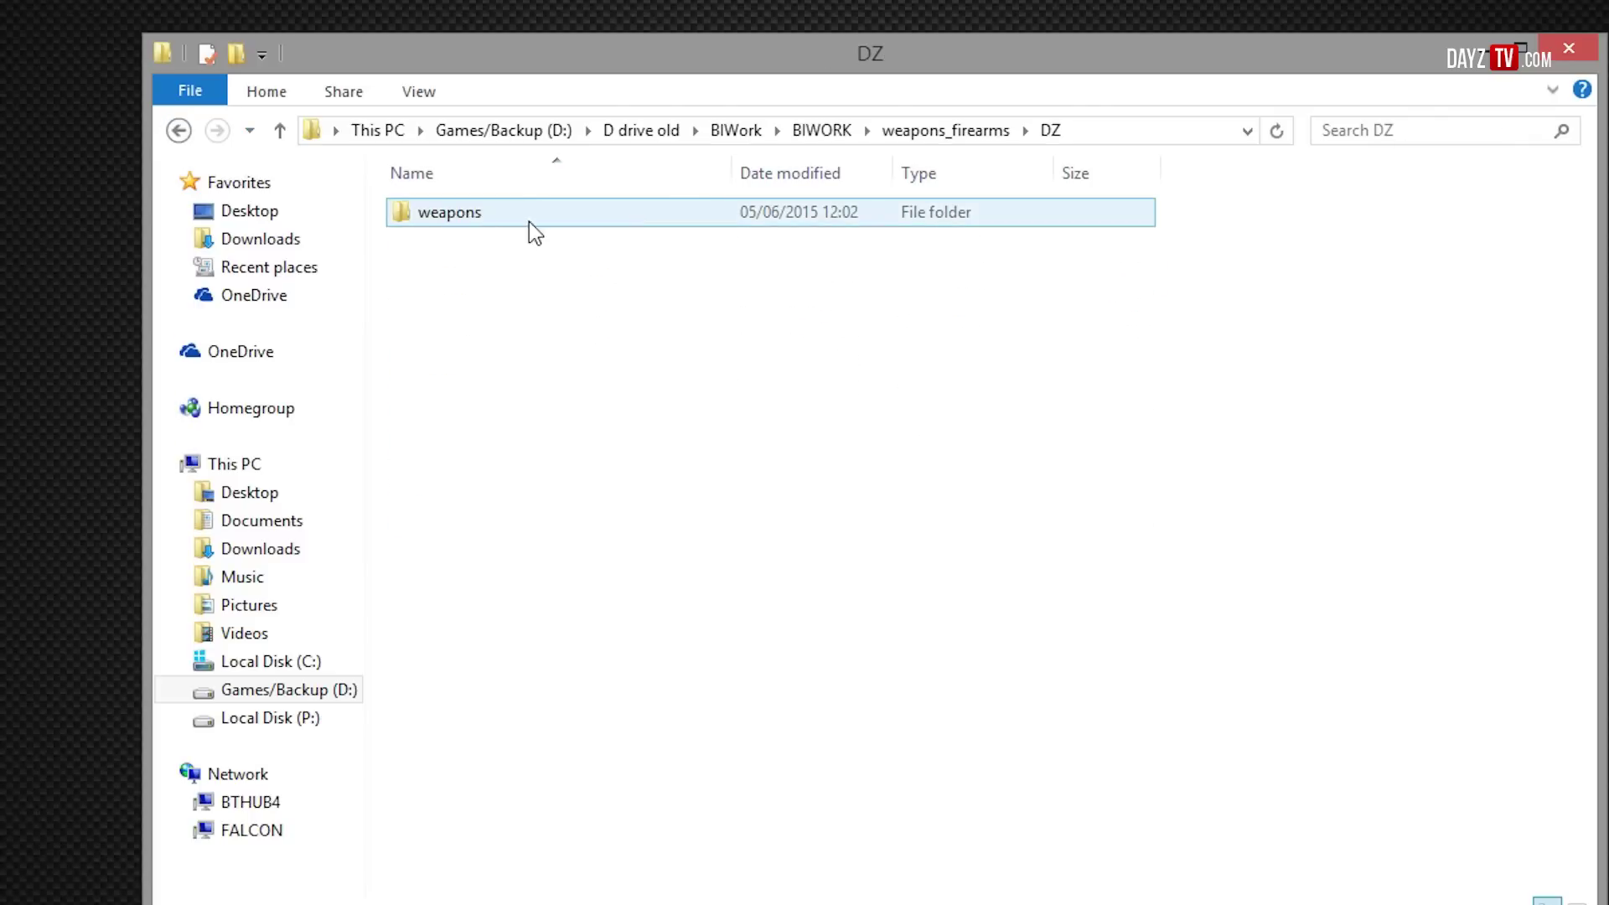
double_click(530, 218)
double_click(501, 211)
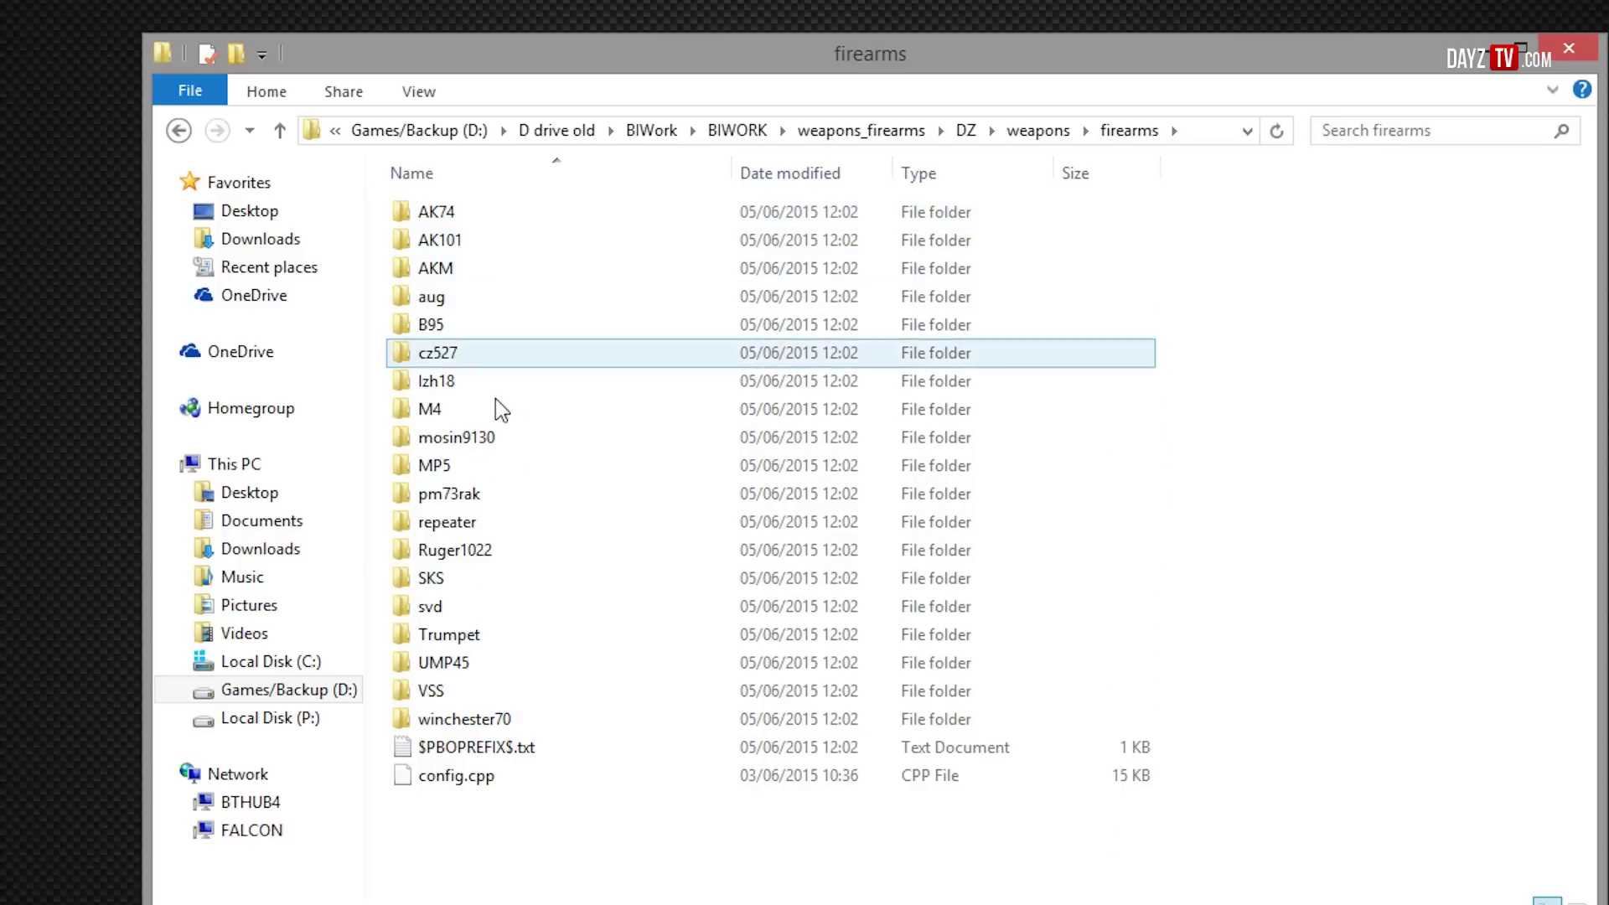
double_click(501, 719)
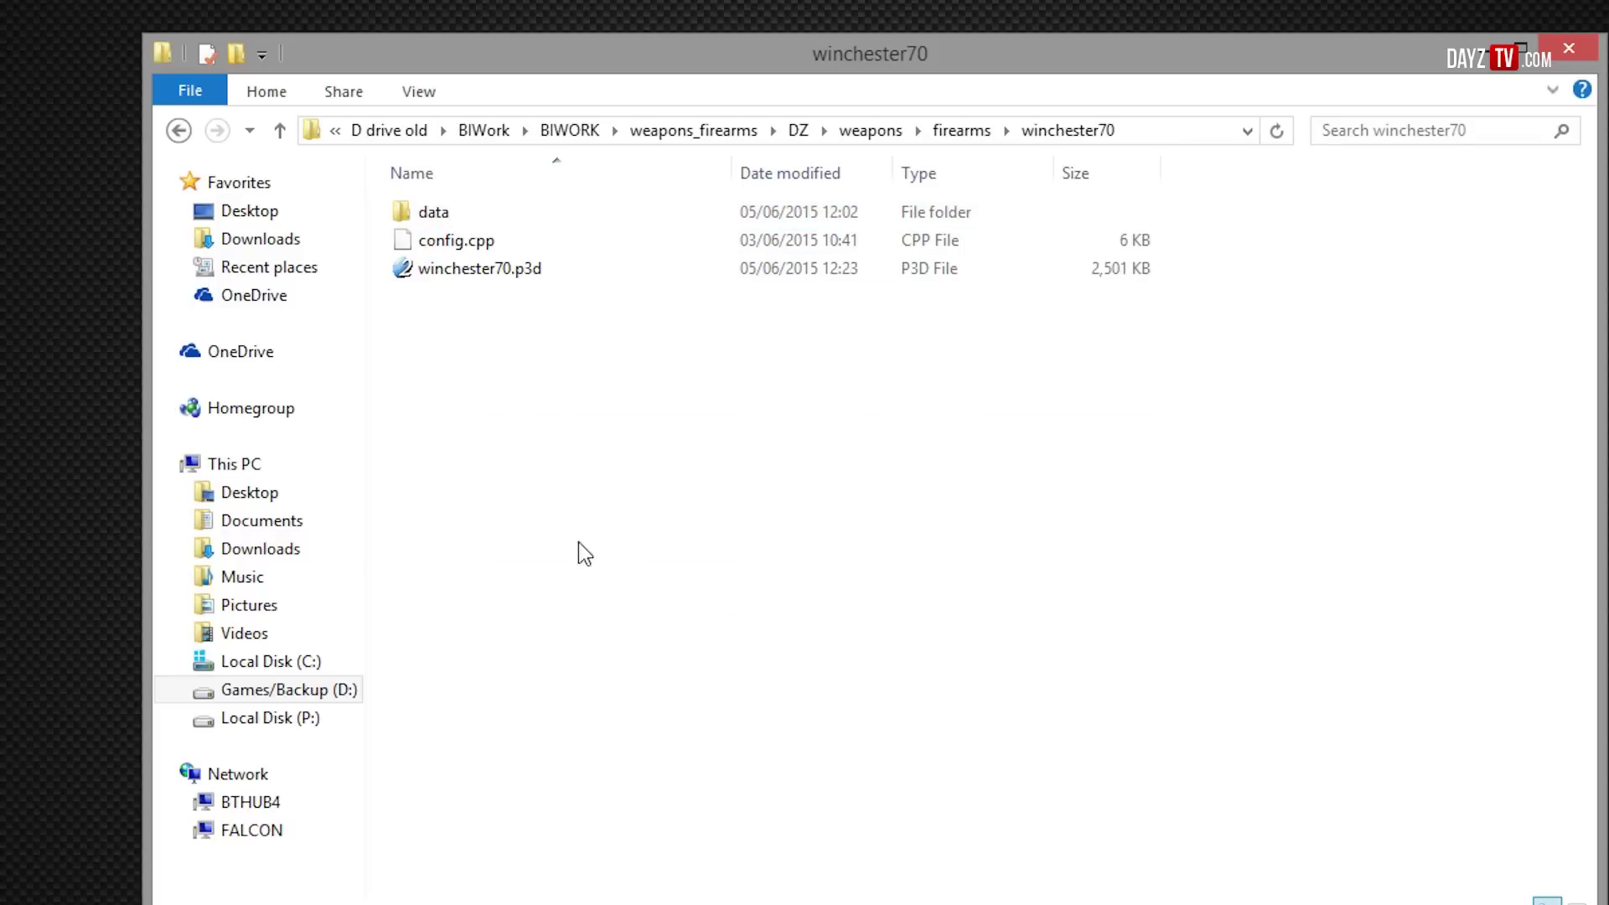
double_click(475, 275)
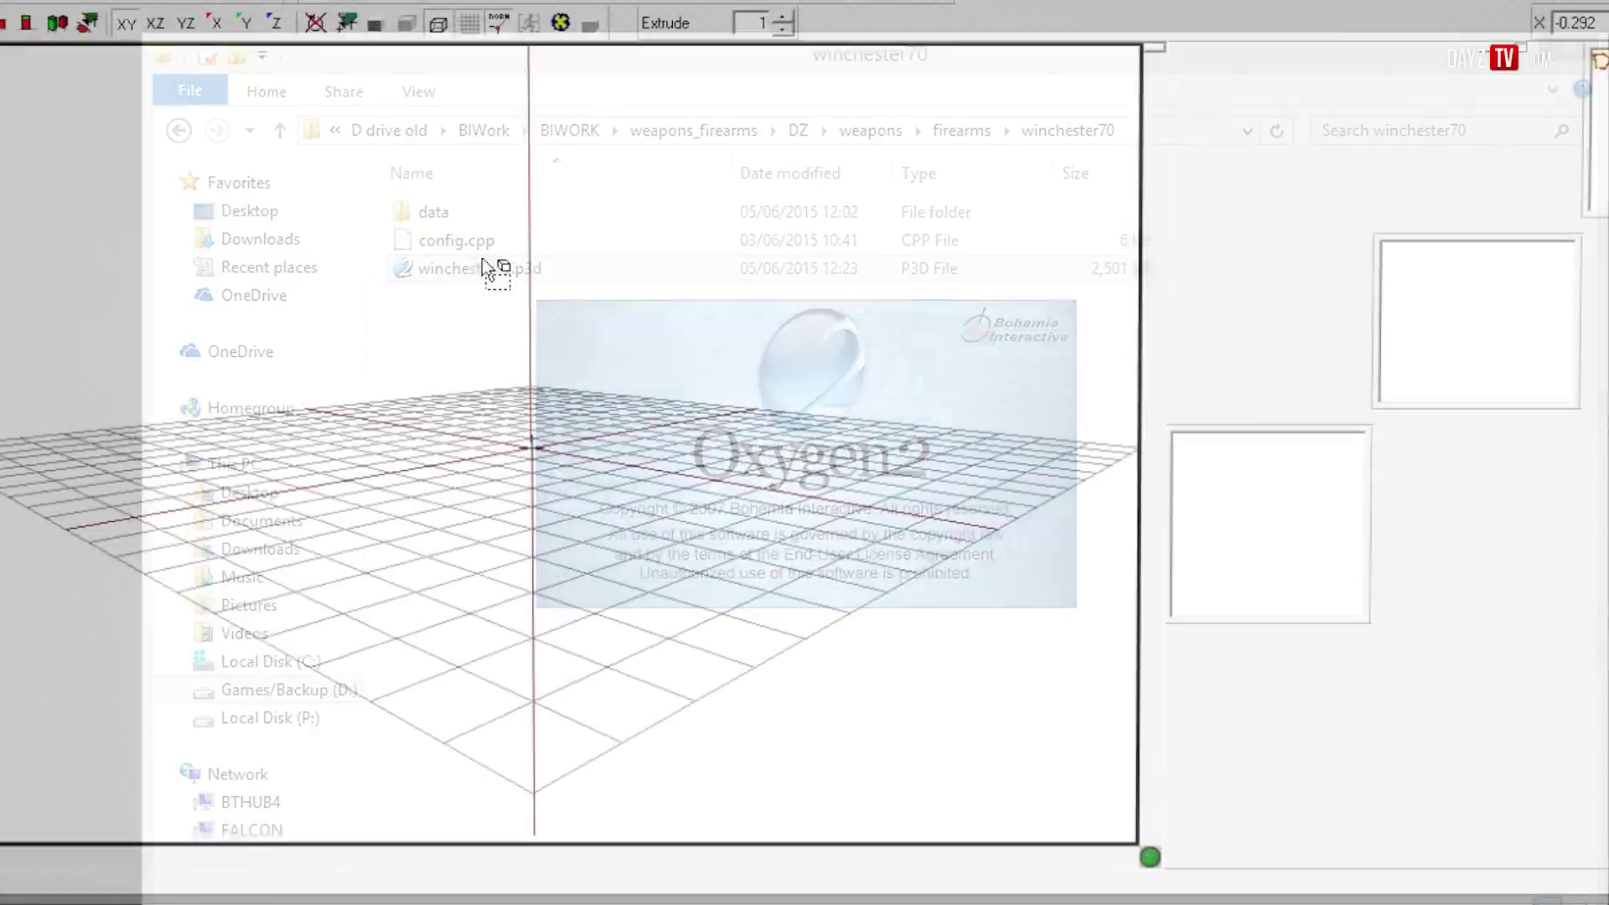
scroll(536, 511, down, 2)
scroll(536, 520, up, 5)
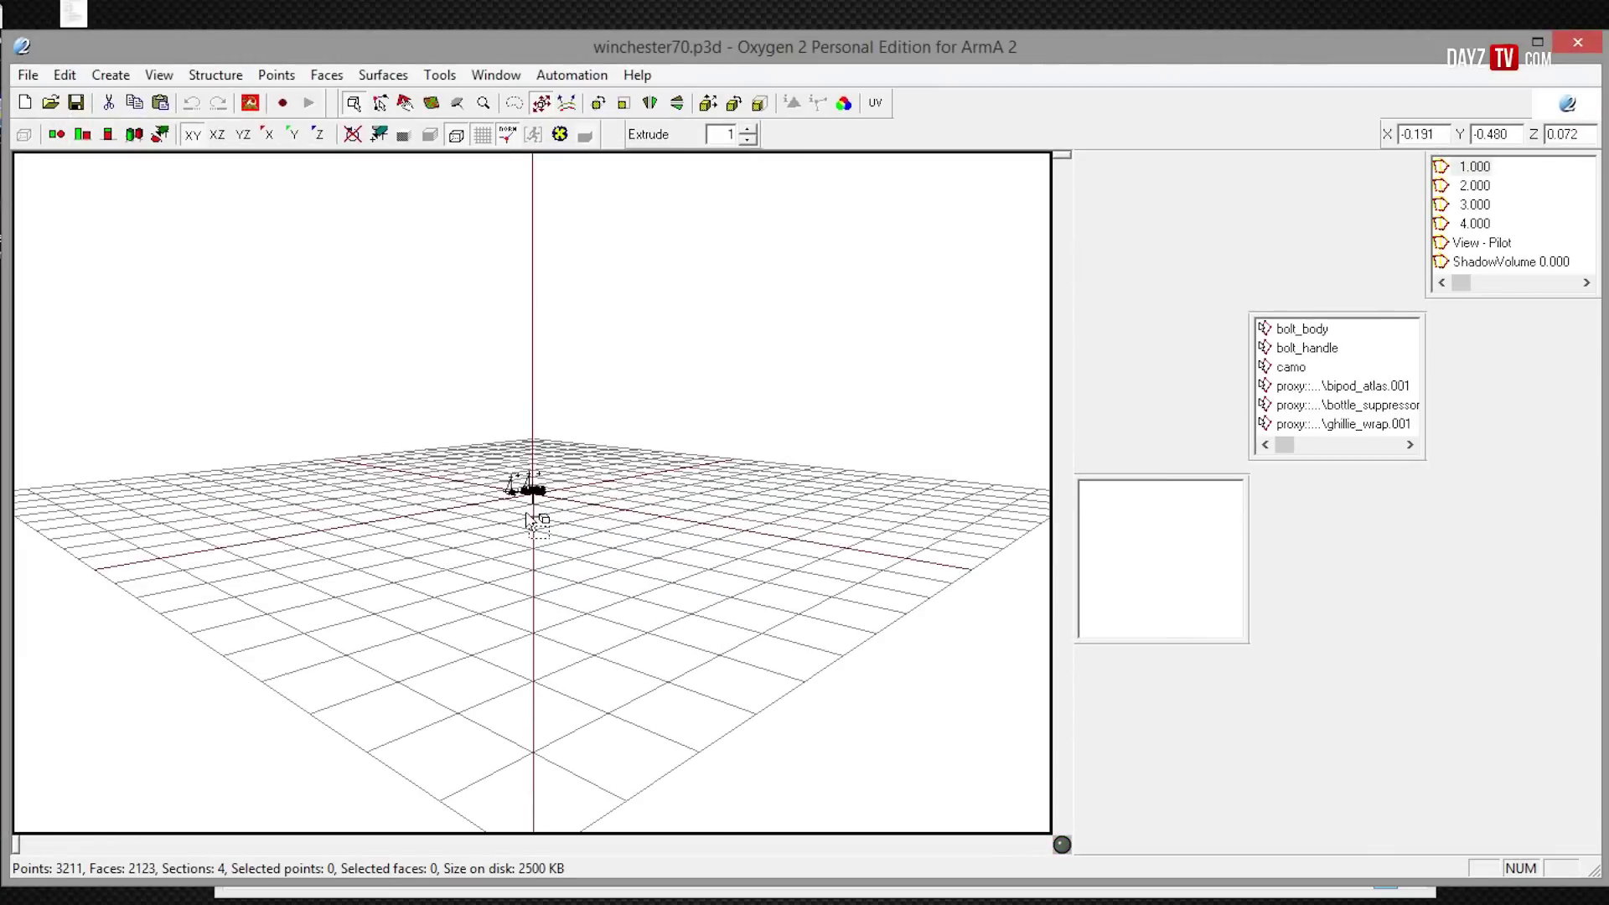
scroll(526, 515, up, 3)
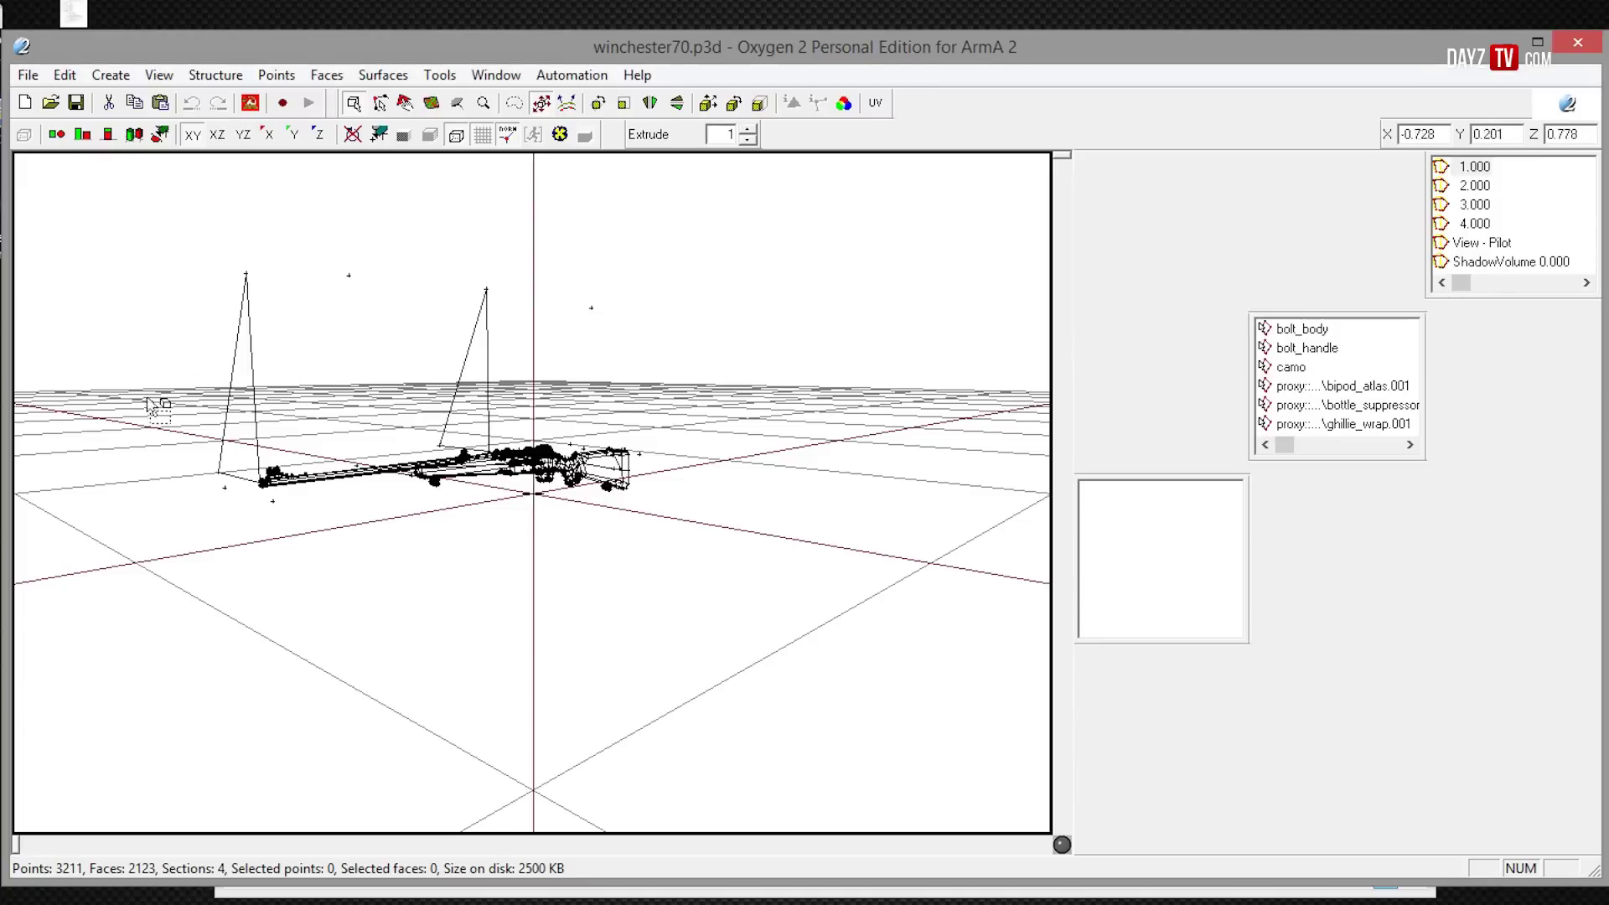
- Open the Oxygen 2 options and examine the full External Viewer command line, including its executable, launch parameters and config path
click(29, 73)
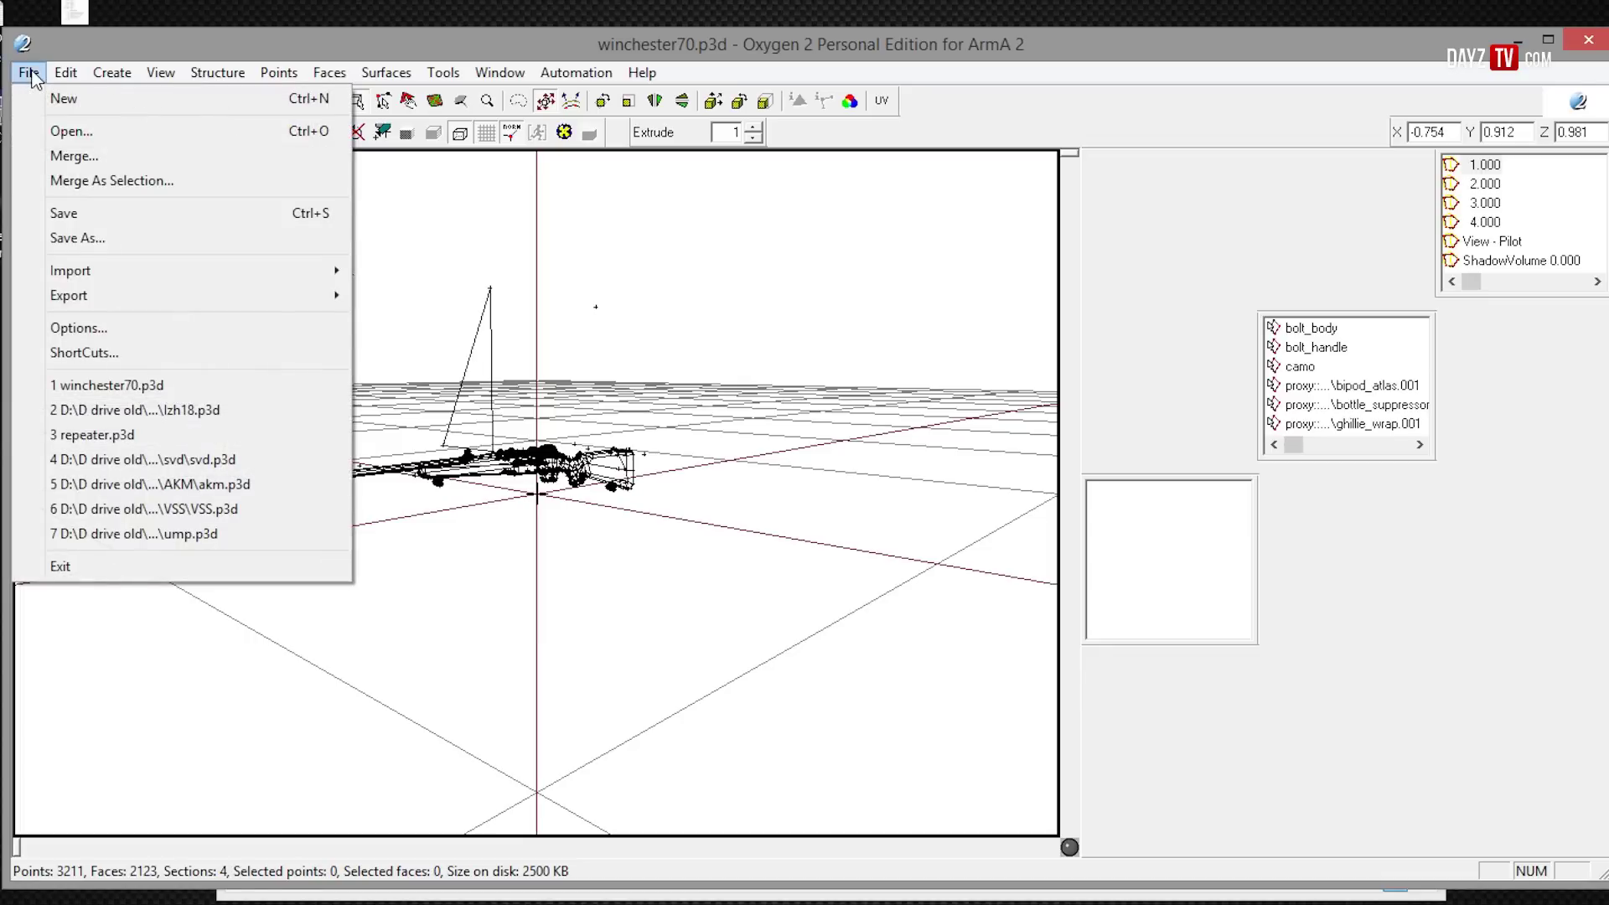
click(99, 332)
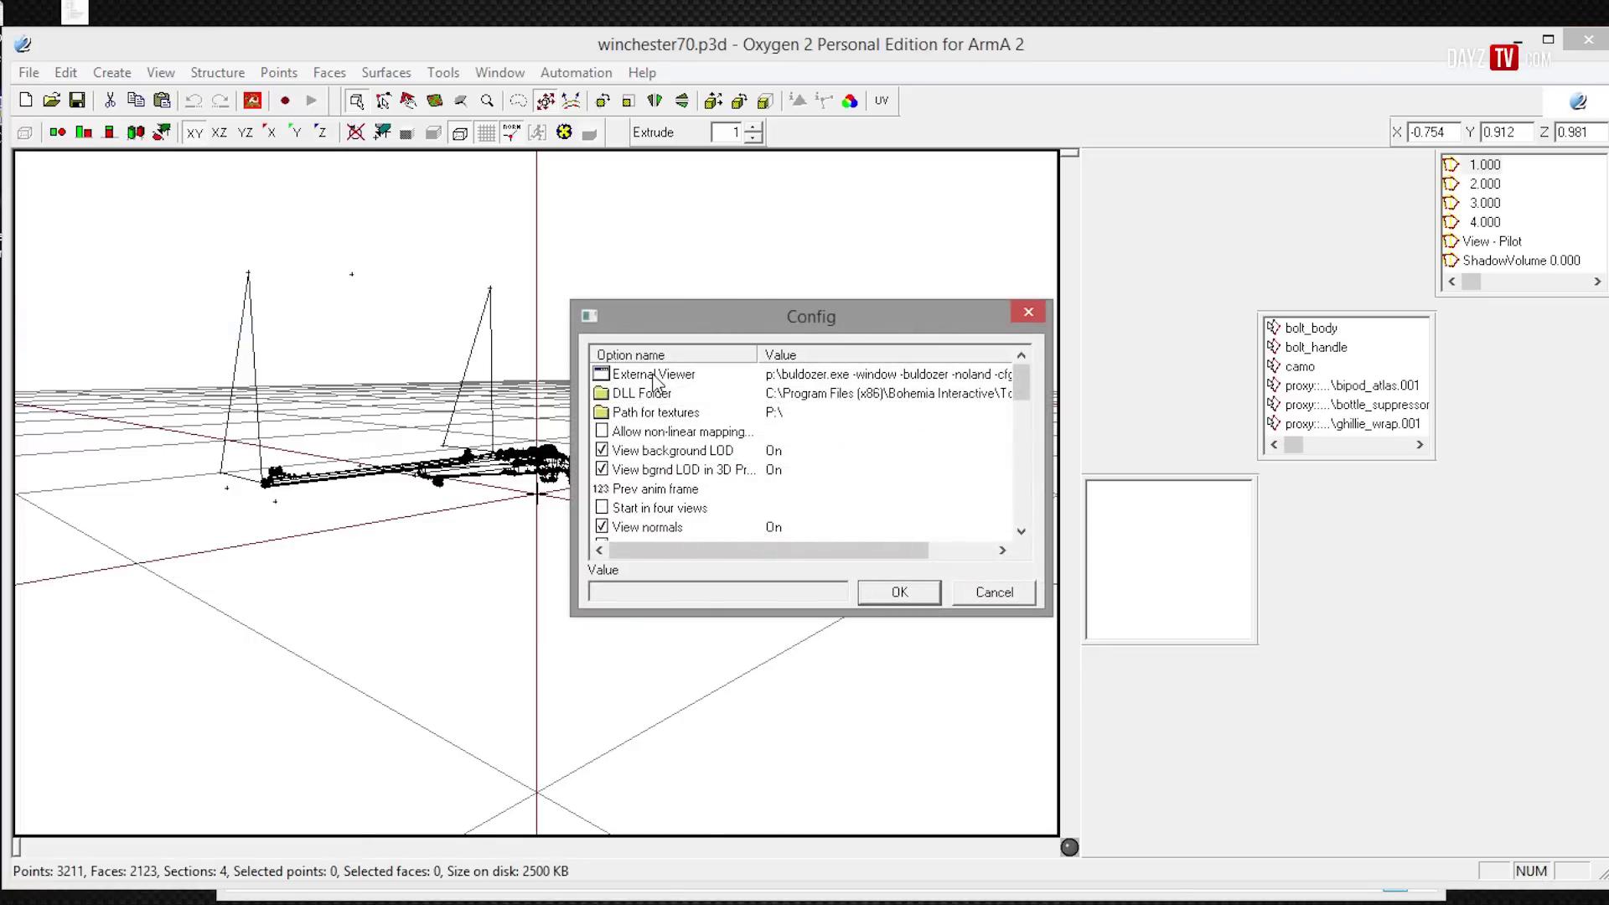
click(671, 375)
drag(684, 586, 513, 597)
drag(625, 600, 554, 590)
click(651, 593)
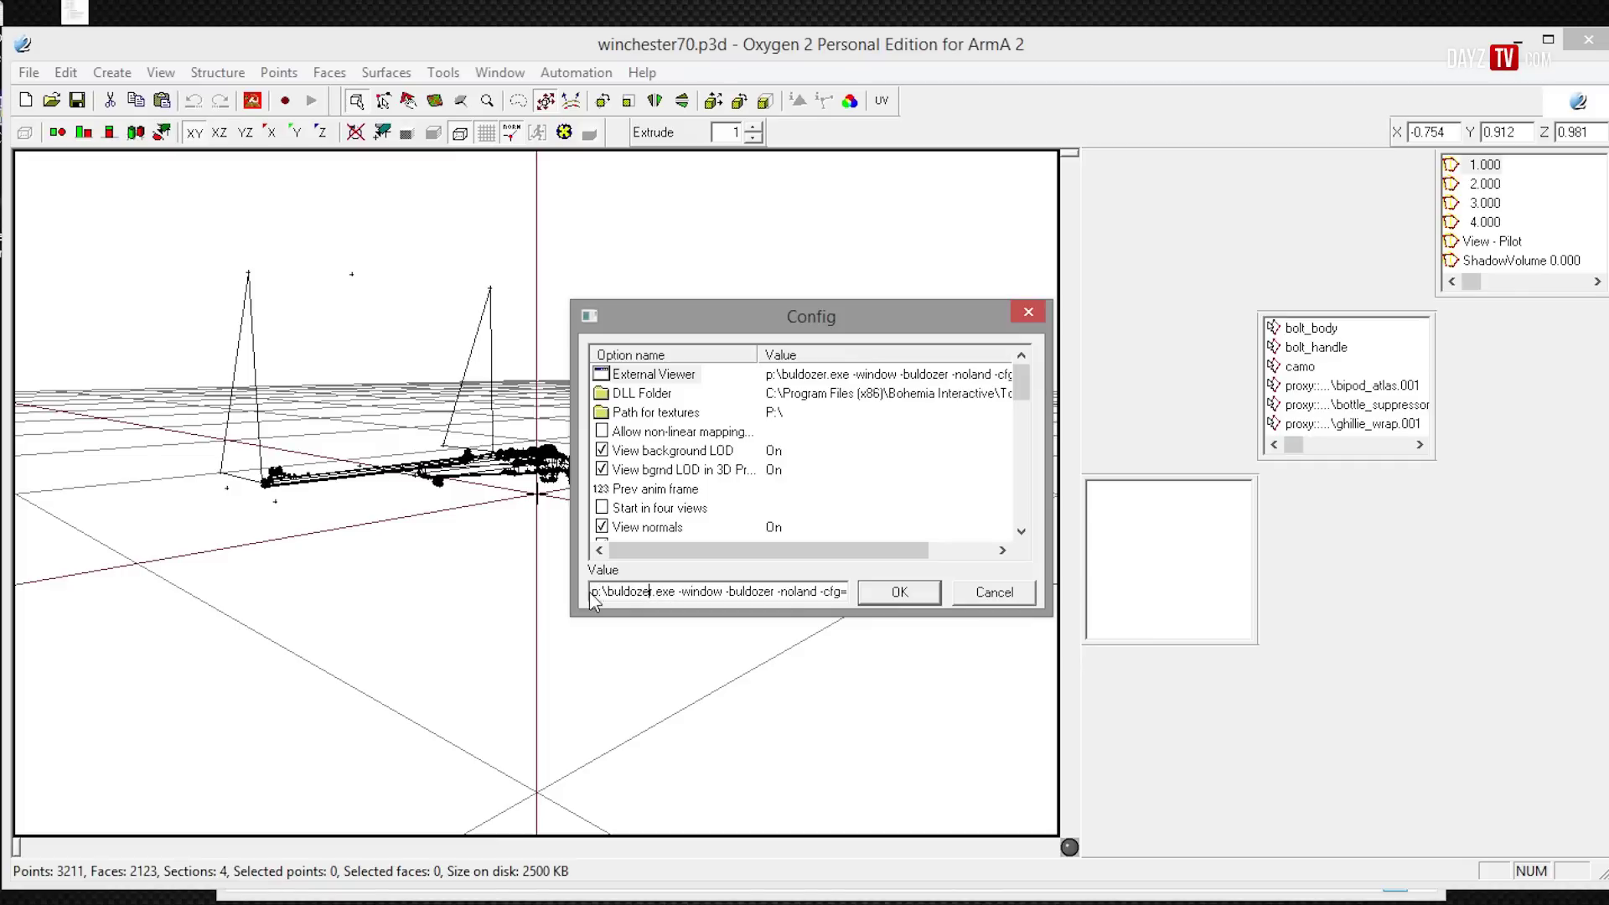
drag(595, 594, 927, 593)
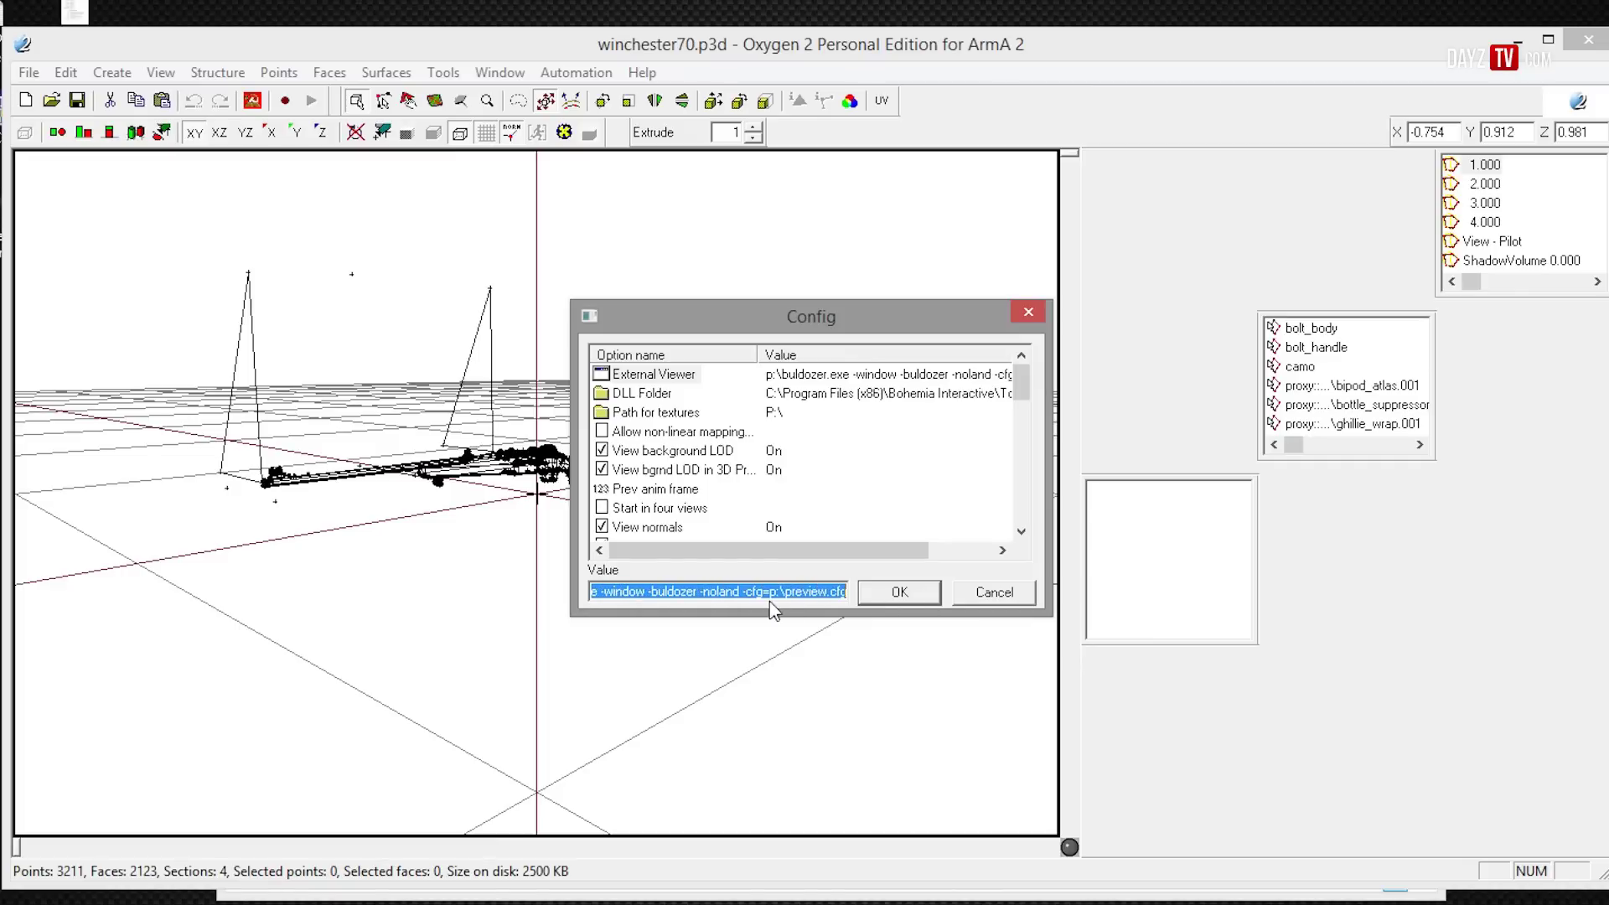
click(726, 593)
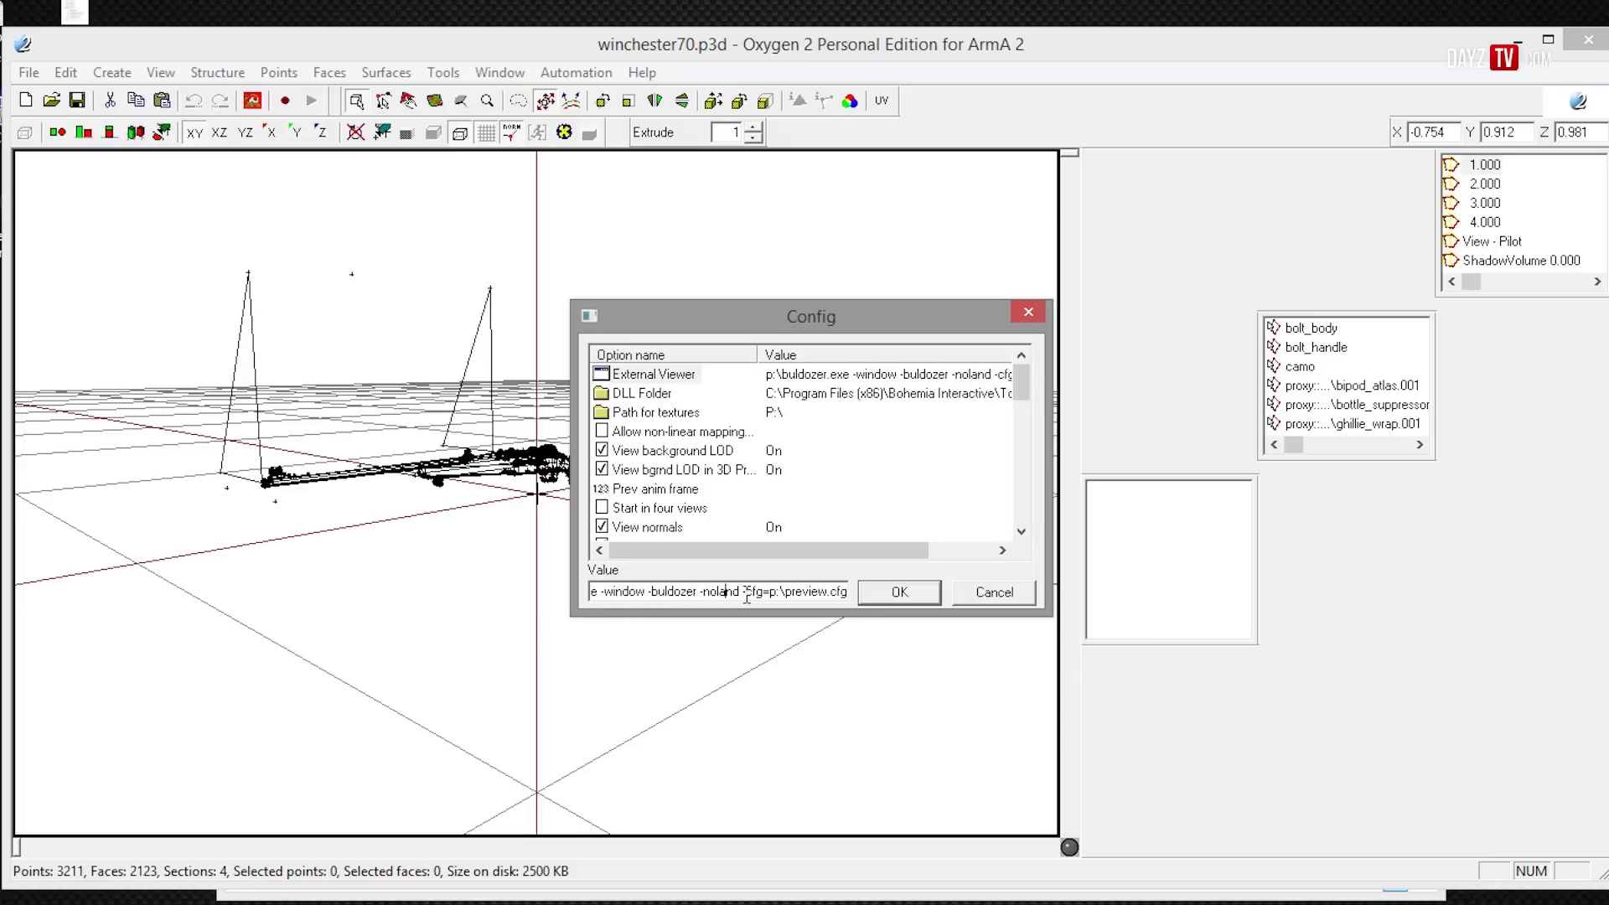
drag(653, 595, 613, 595)
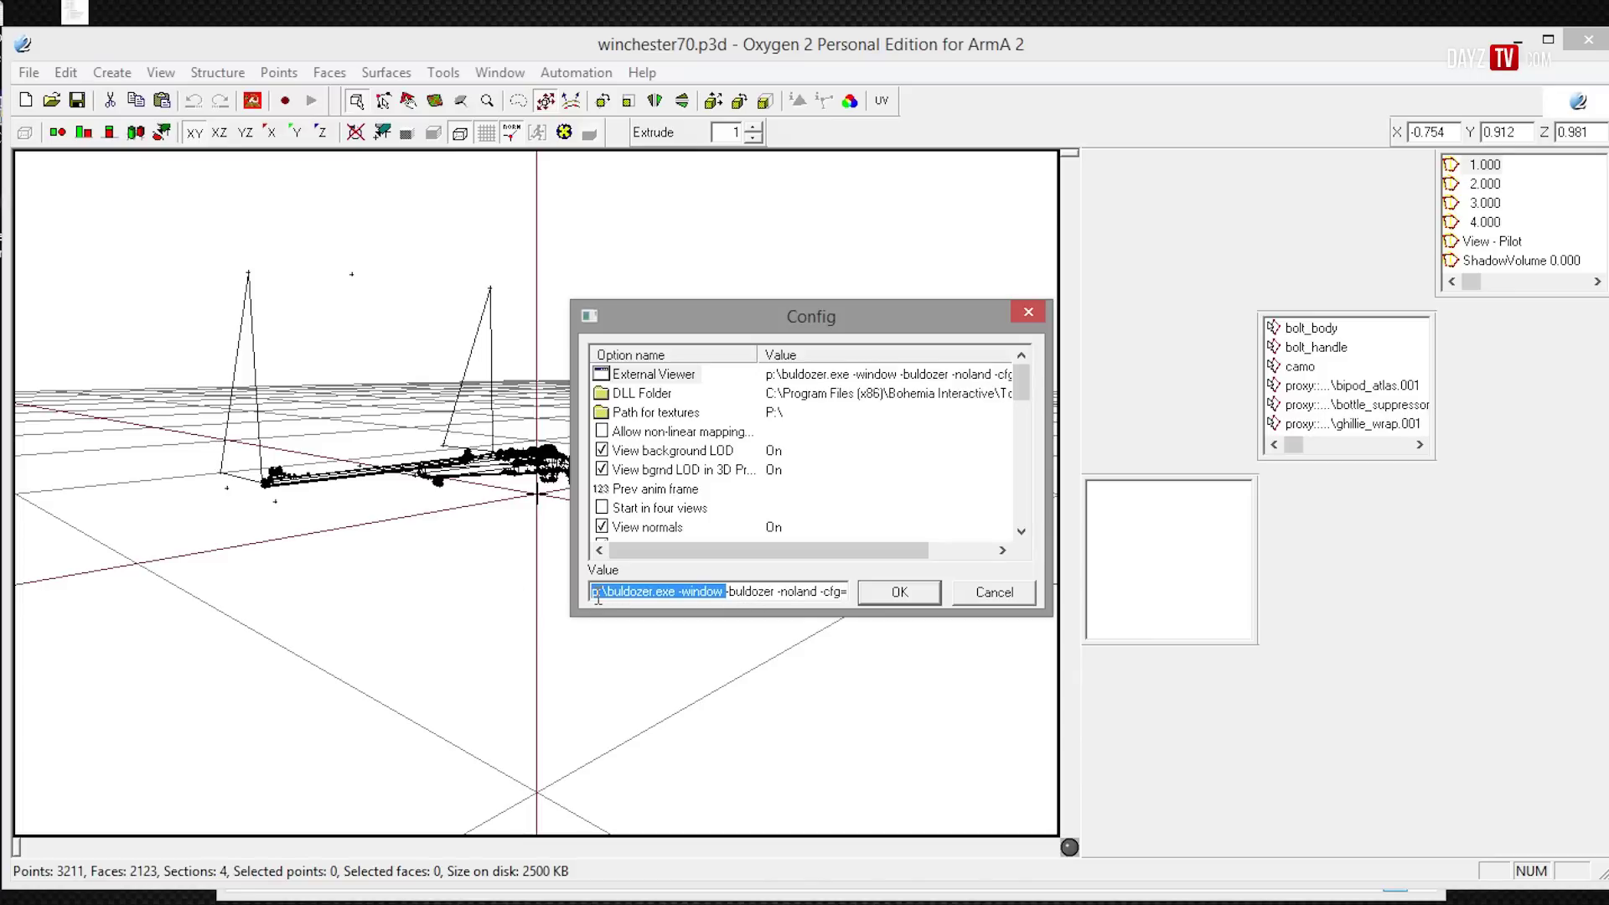
click(819, 594)
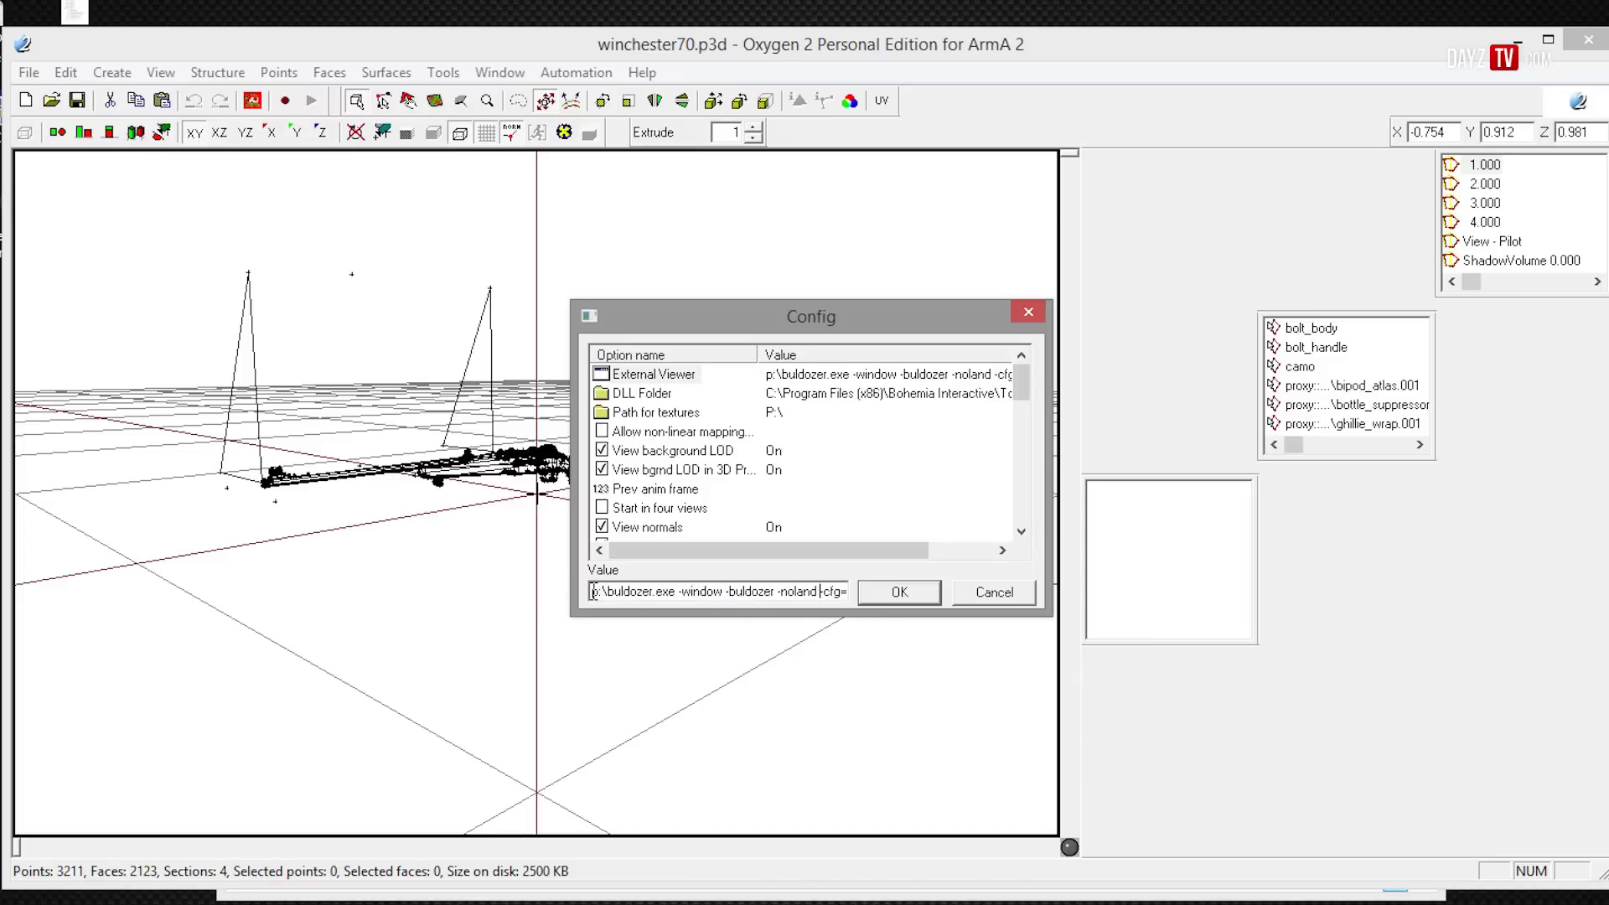
drag(741, 592, 982, 600)
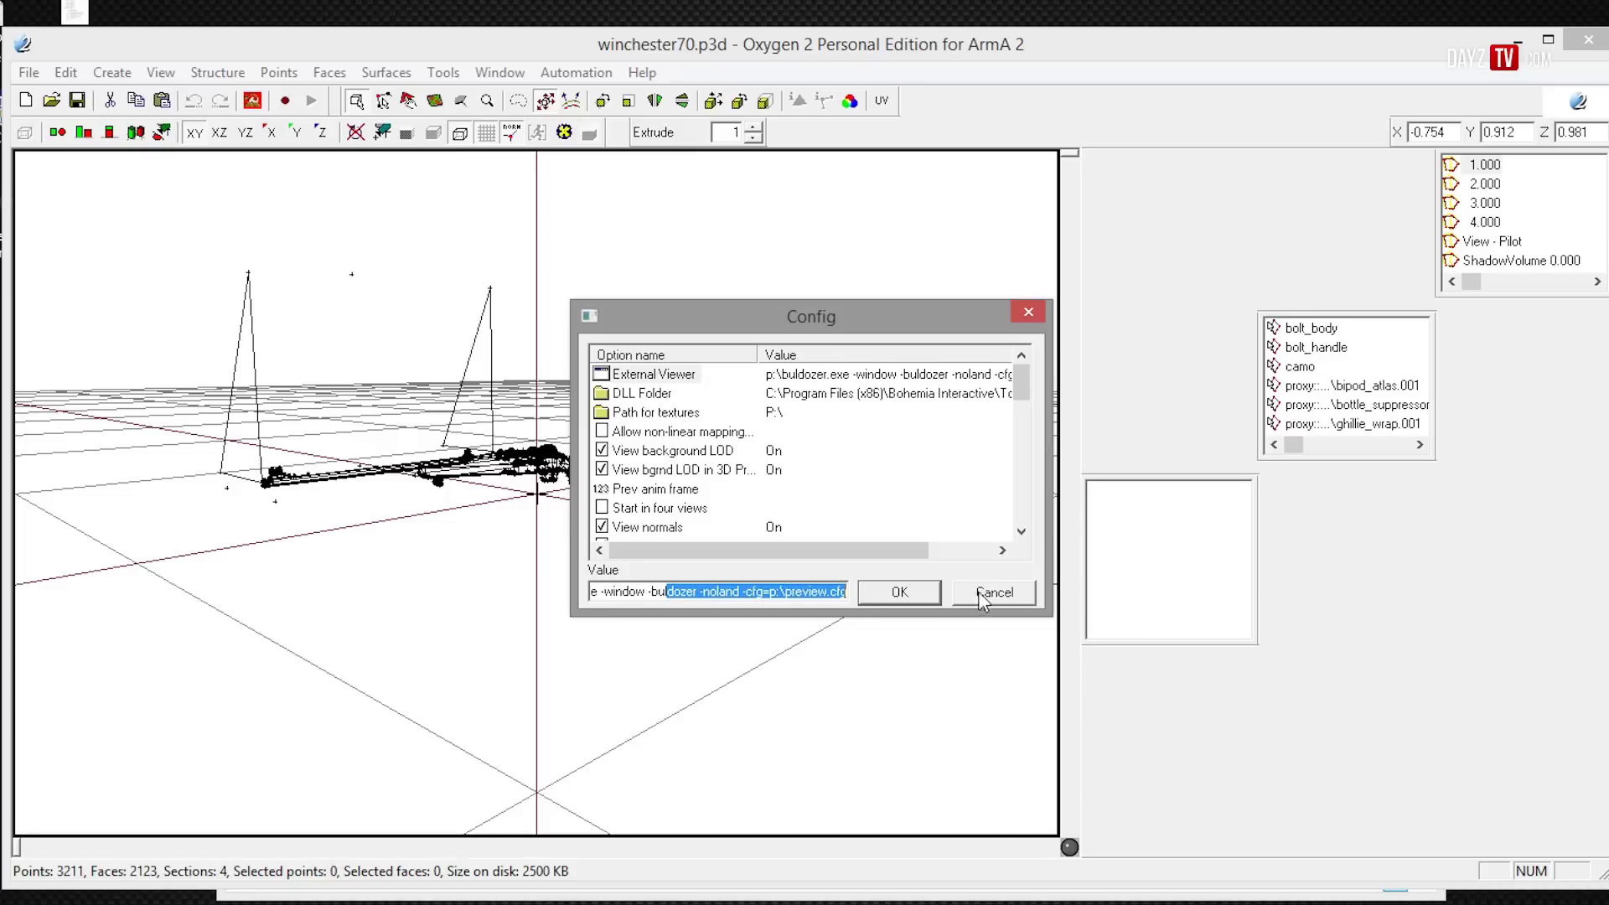
click(770, 594)
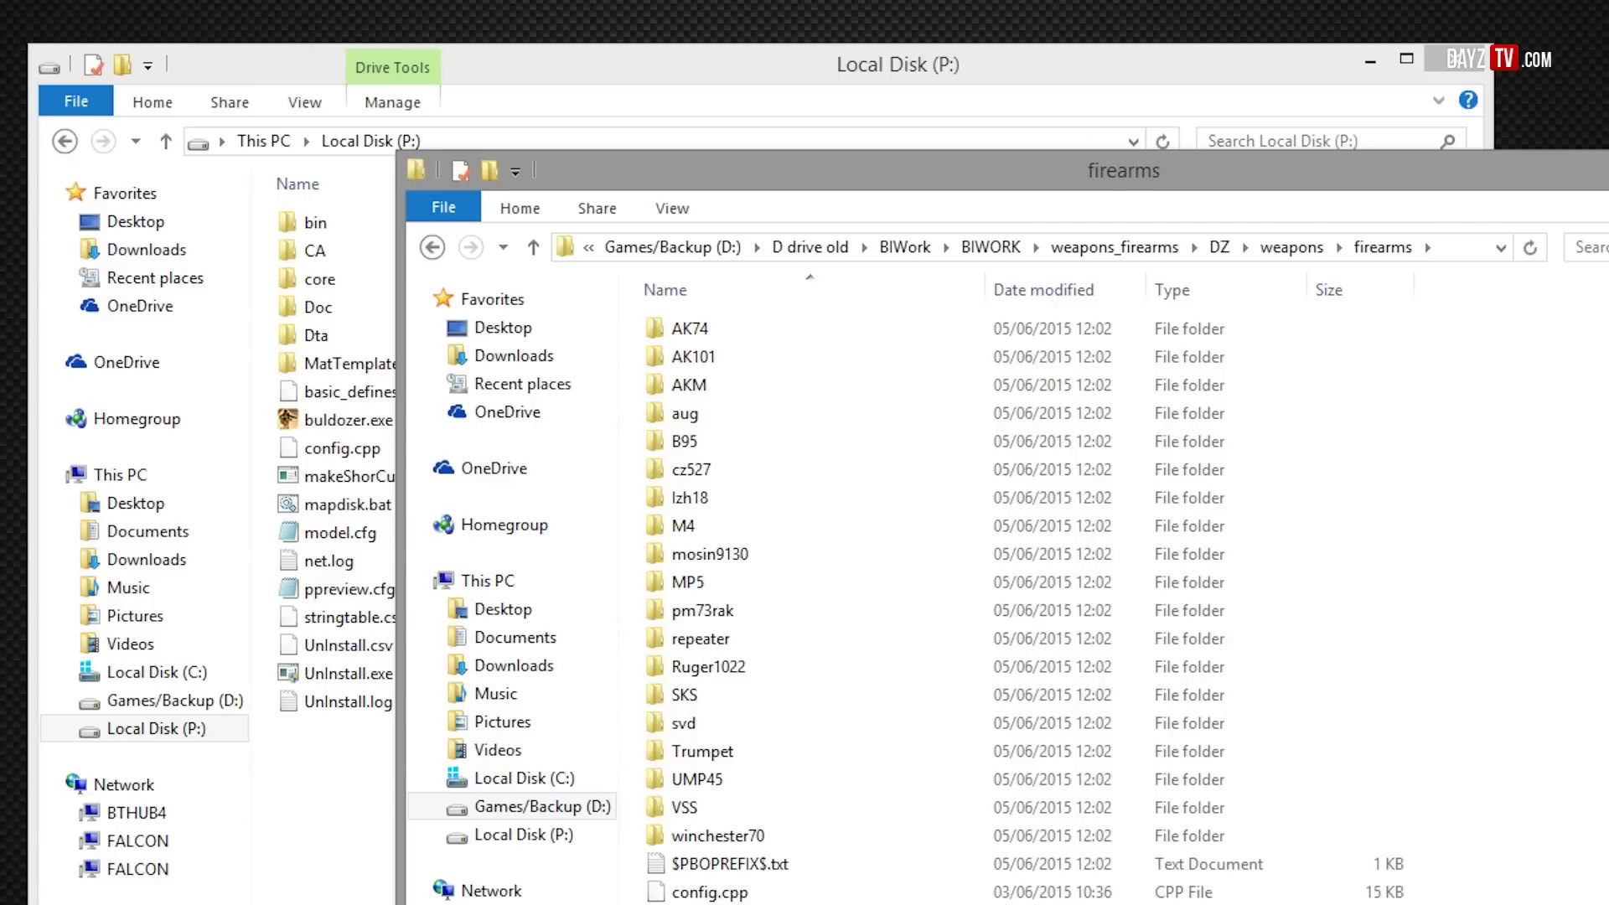
- Reopen winchester70.p3d in Oxygen 2 from the winchester70 folder inside firearms
double_click(752, 837)
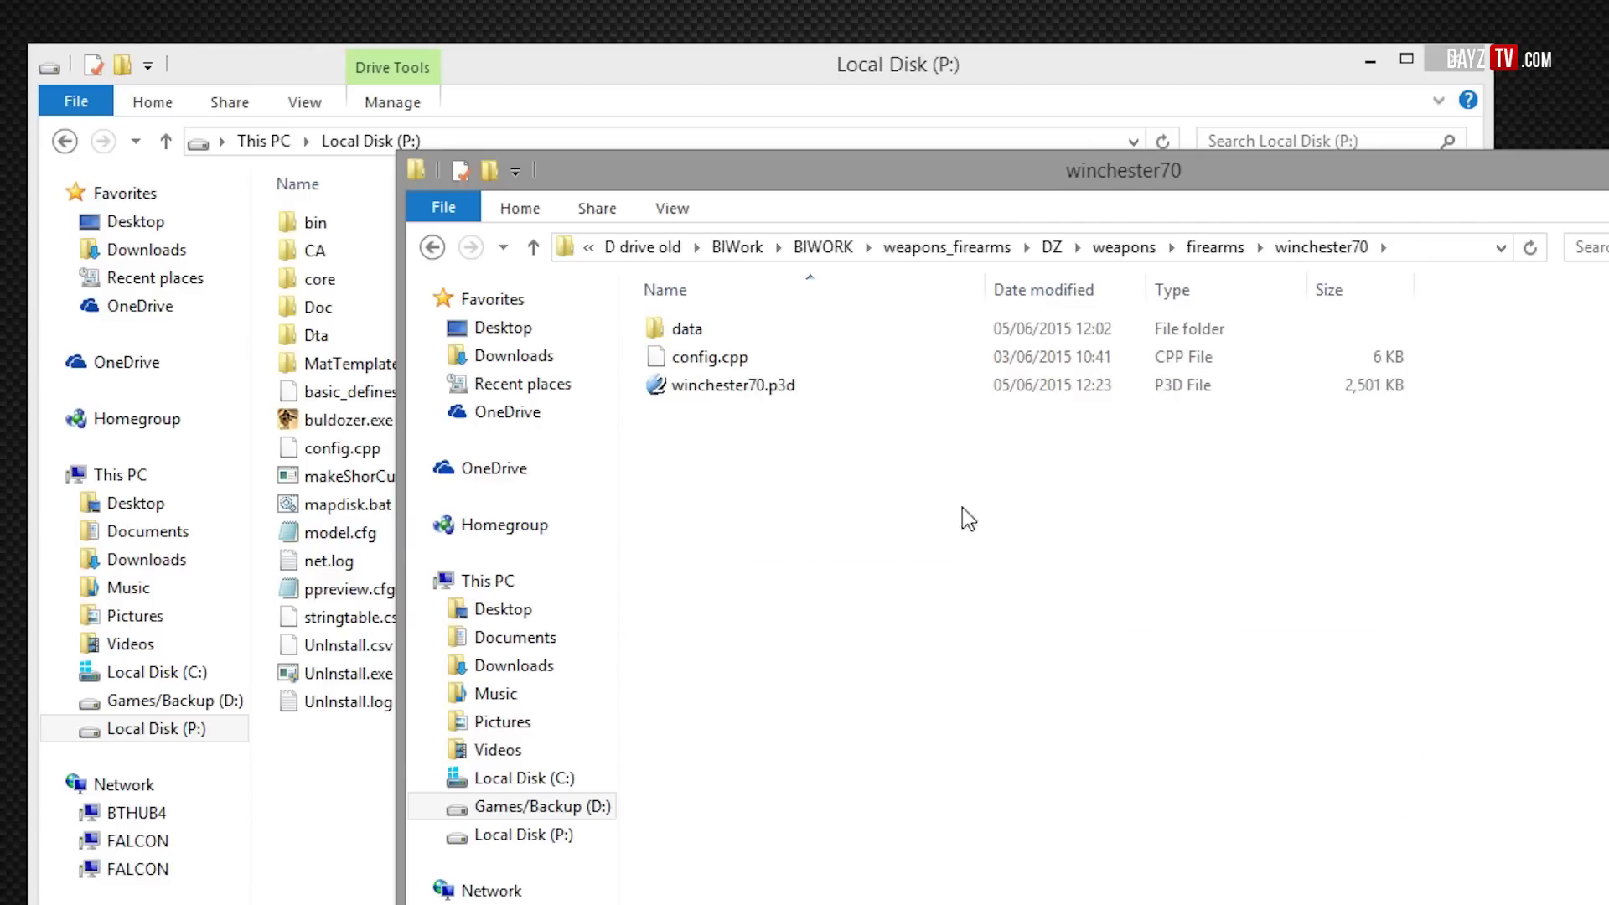
click(710, 386)
double_click(711, 385)
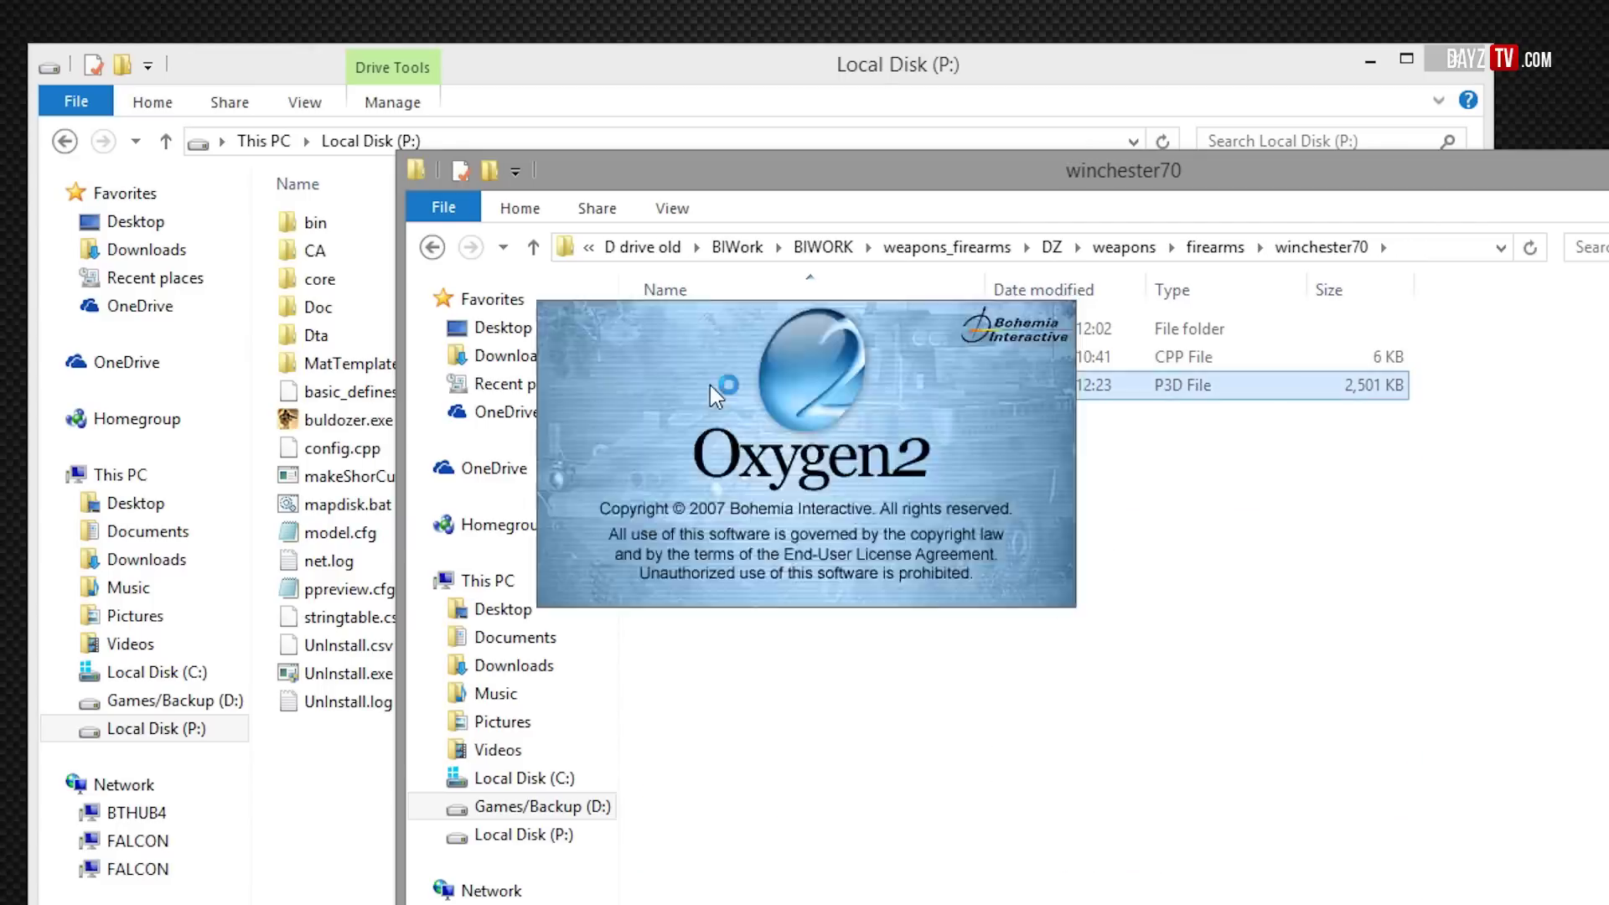
- Start the Buldozer preview of winchester70.p3d from Oxygen 2 and dismiss the texture loading error
click(325, 96)
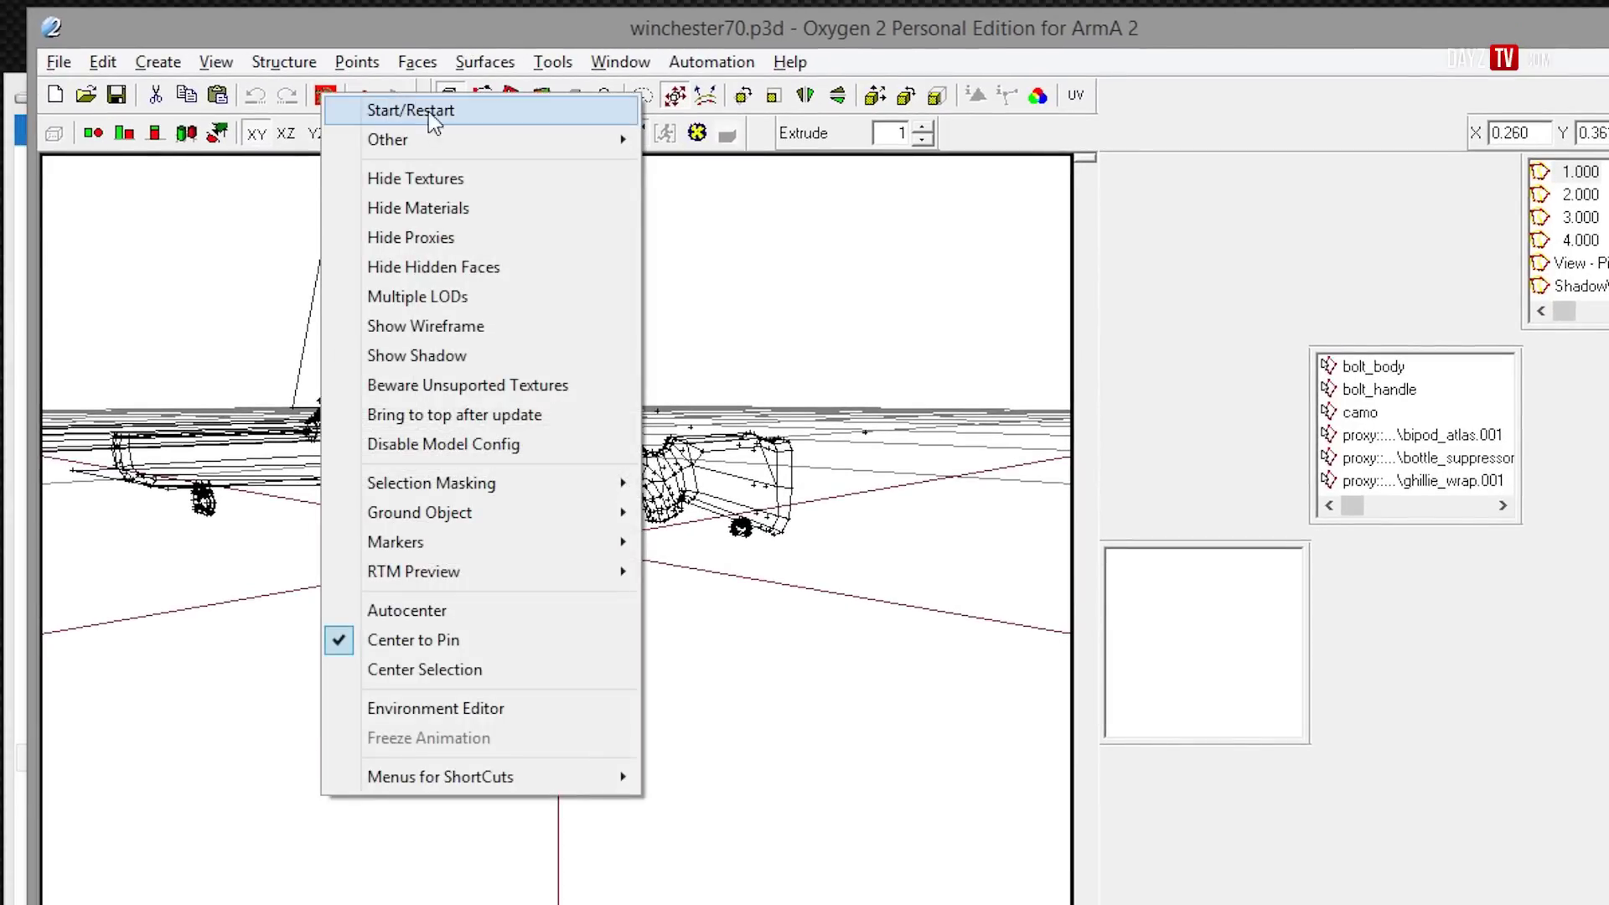
click(379, 113)
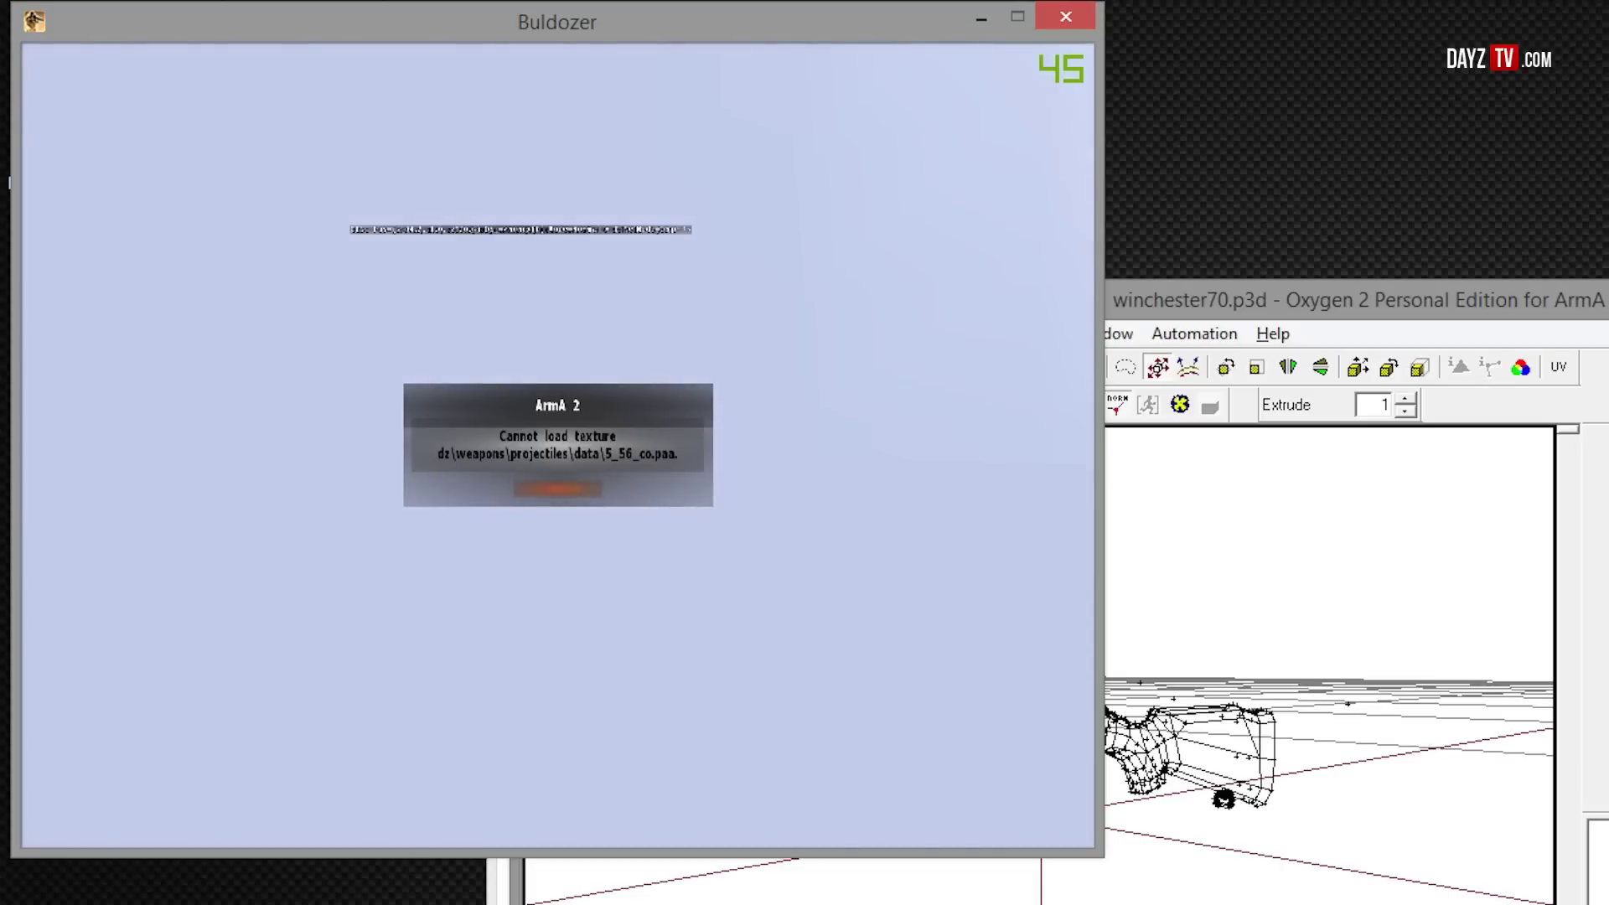
key(Return)
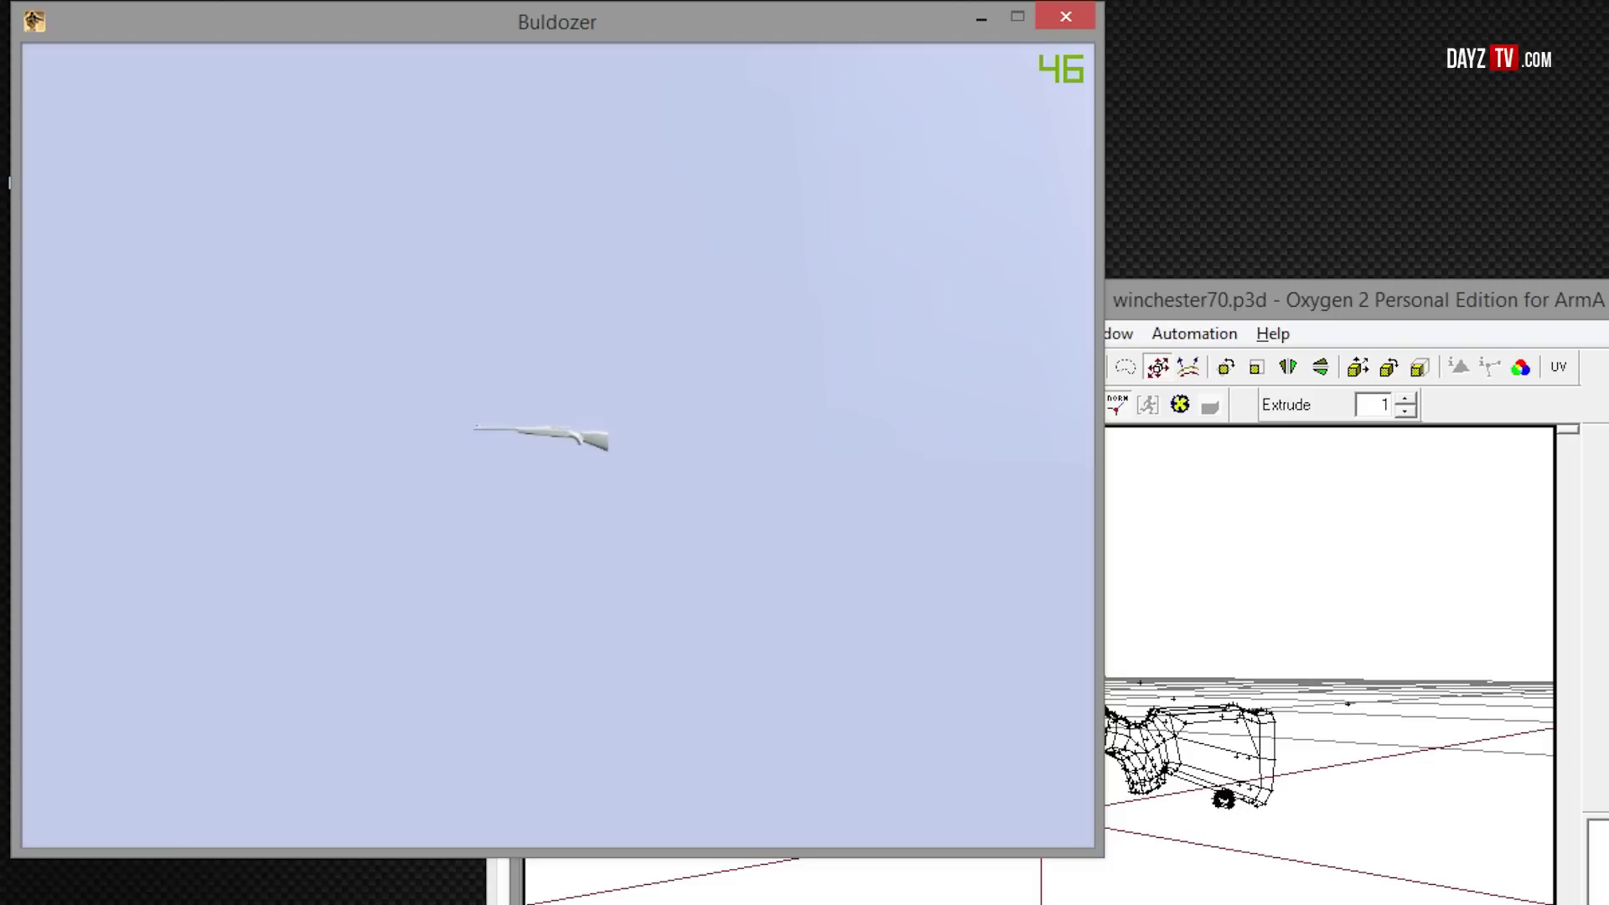
- Examine the rifle model in Buldozer up close, including its barrel, sights, trigger area and stock
scroll(557, 445, up, 5)
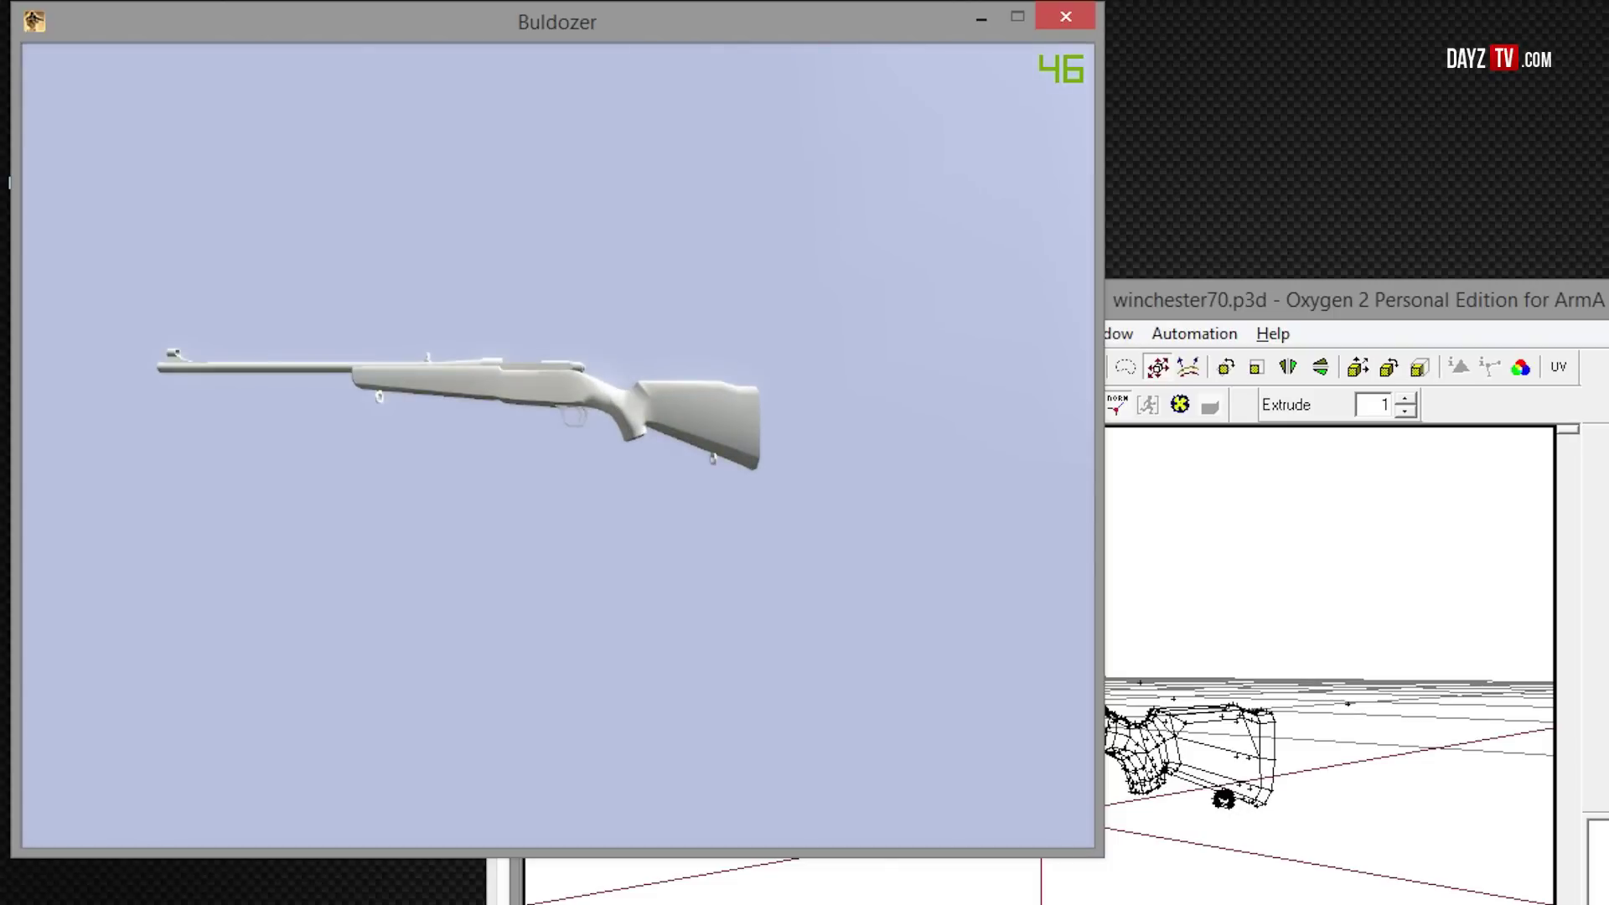
scroll(557, 444, up, 2)
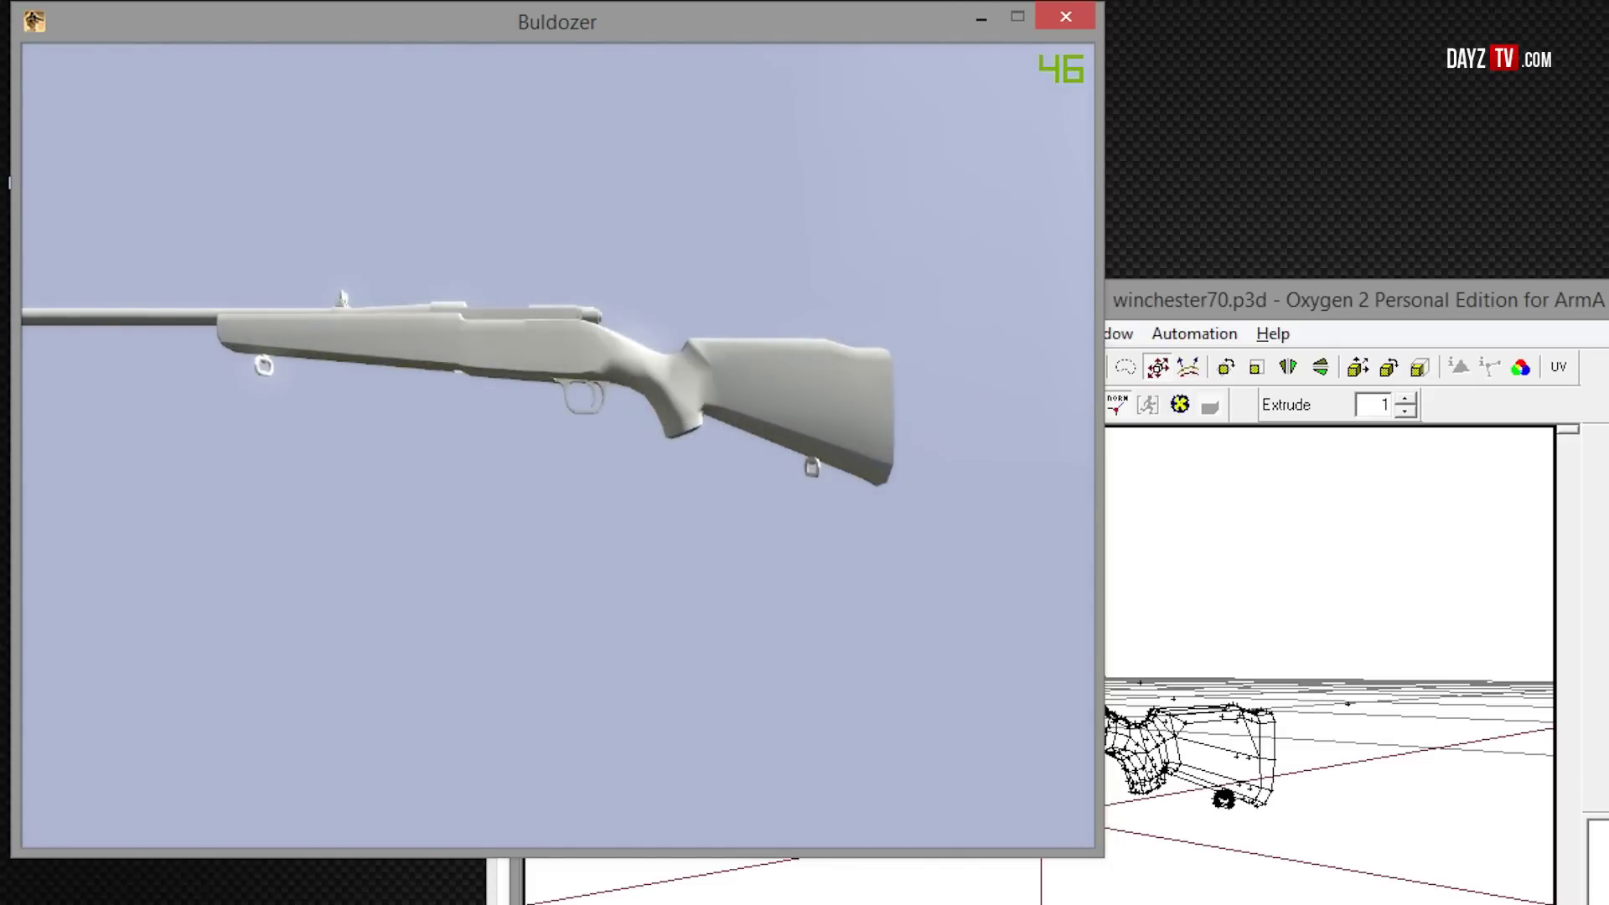
key(Left)
key(Right)
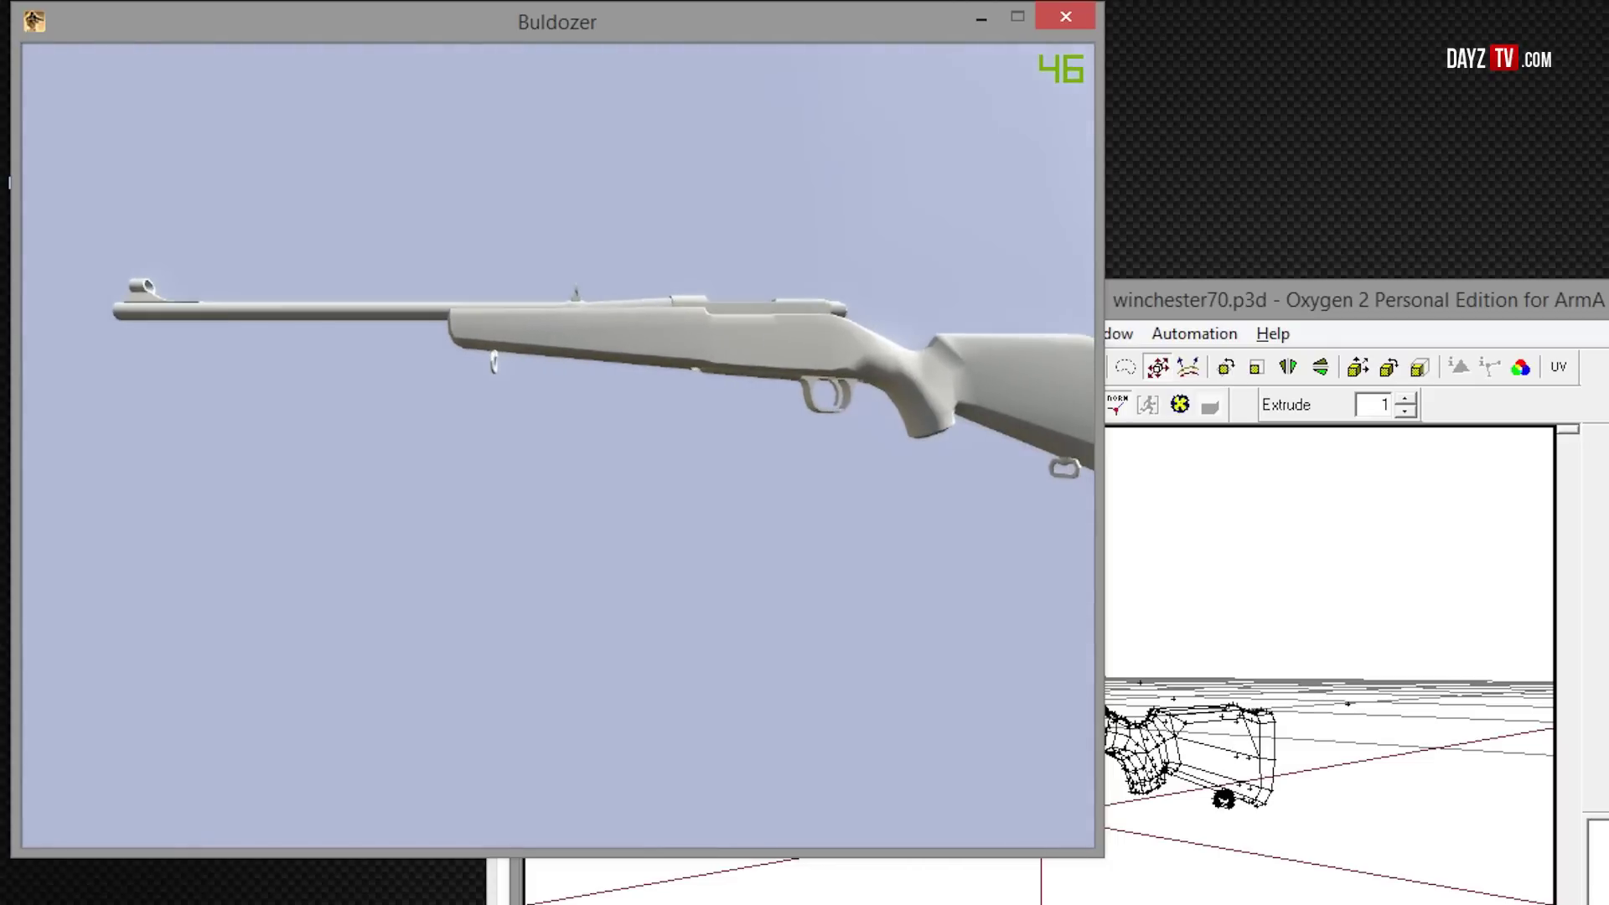
key(Right)
scroll(557, 444, up, 3)
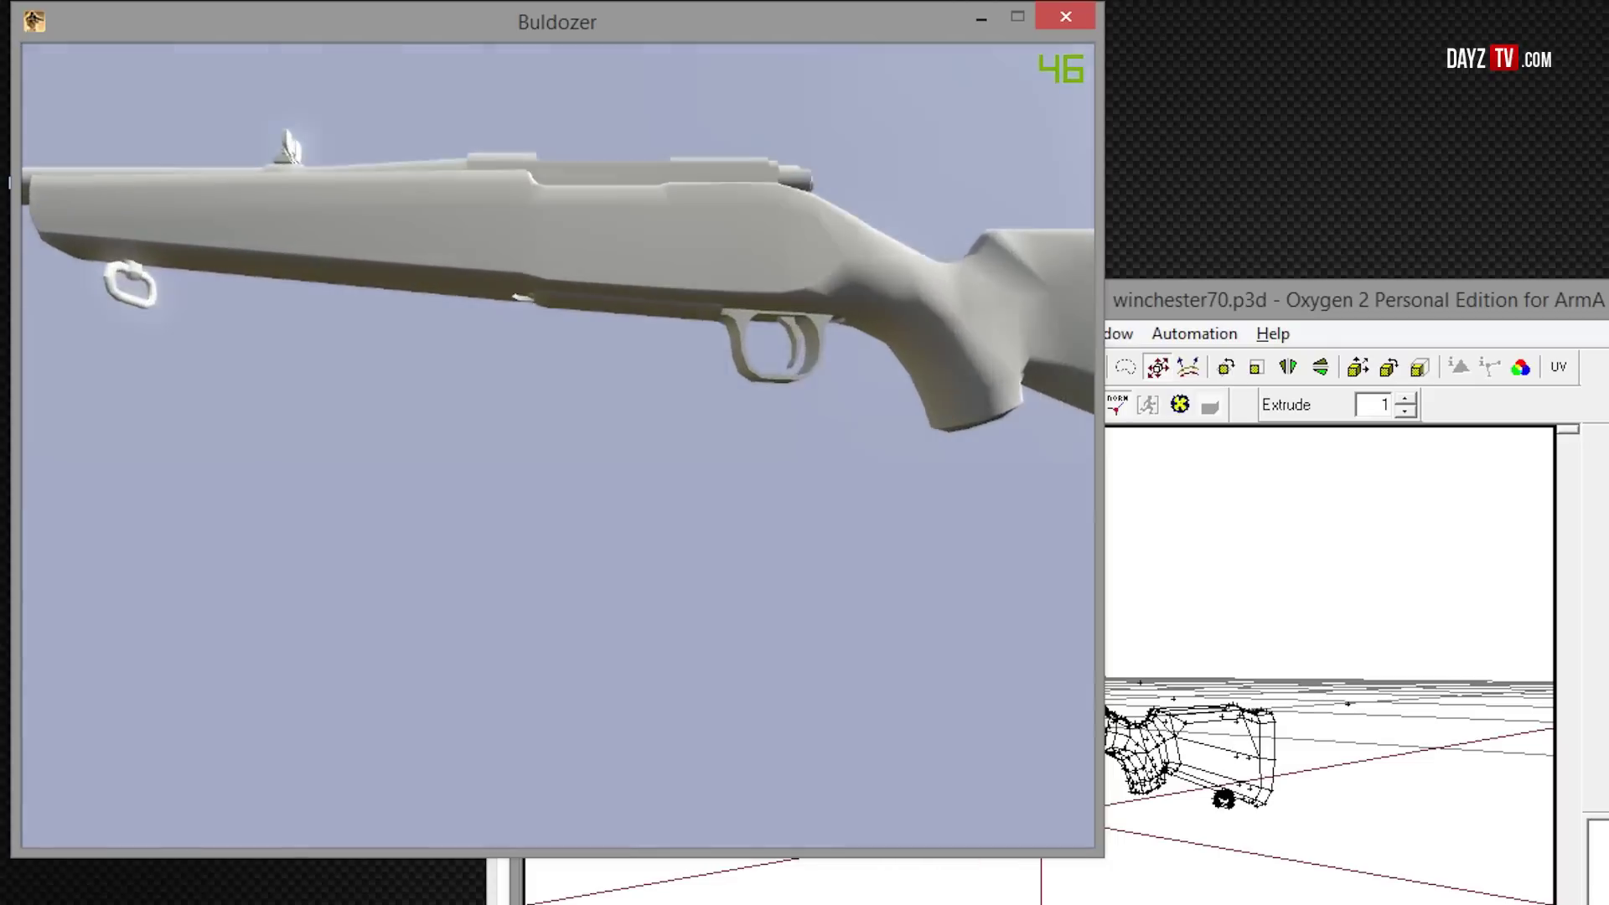
scroll(557, 444, down, 5)
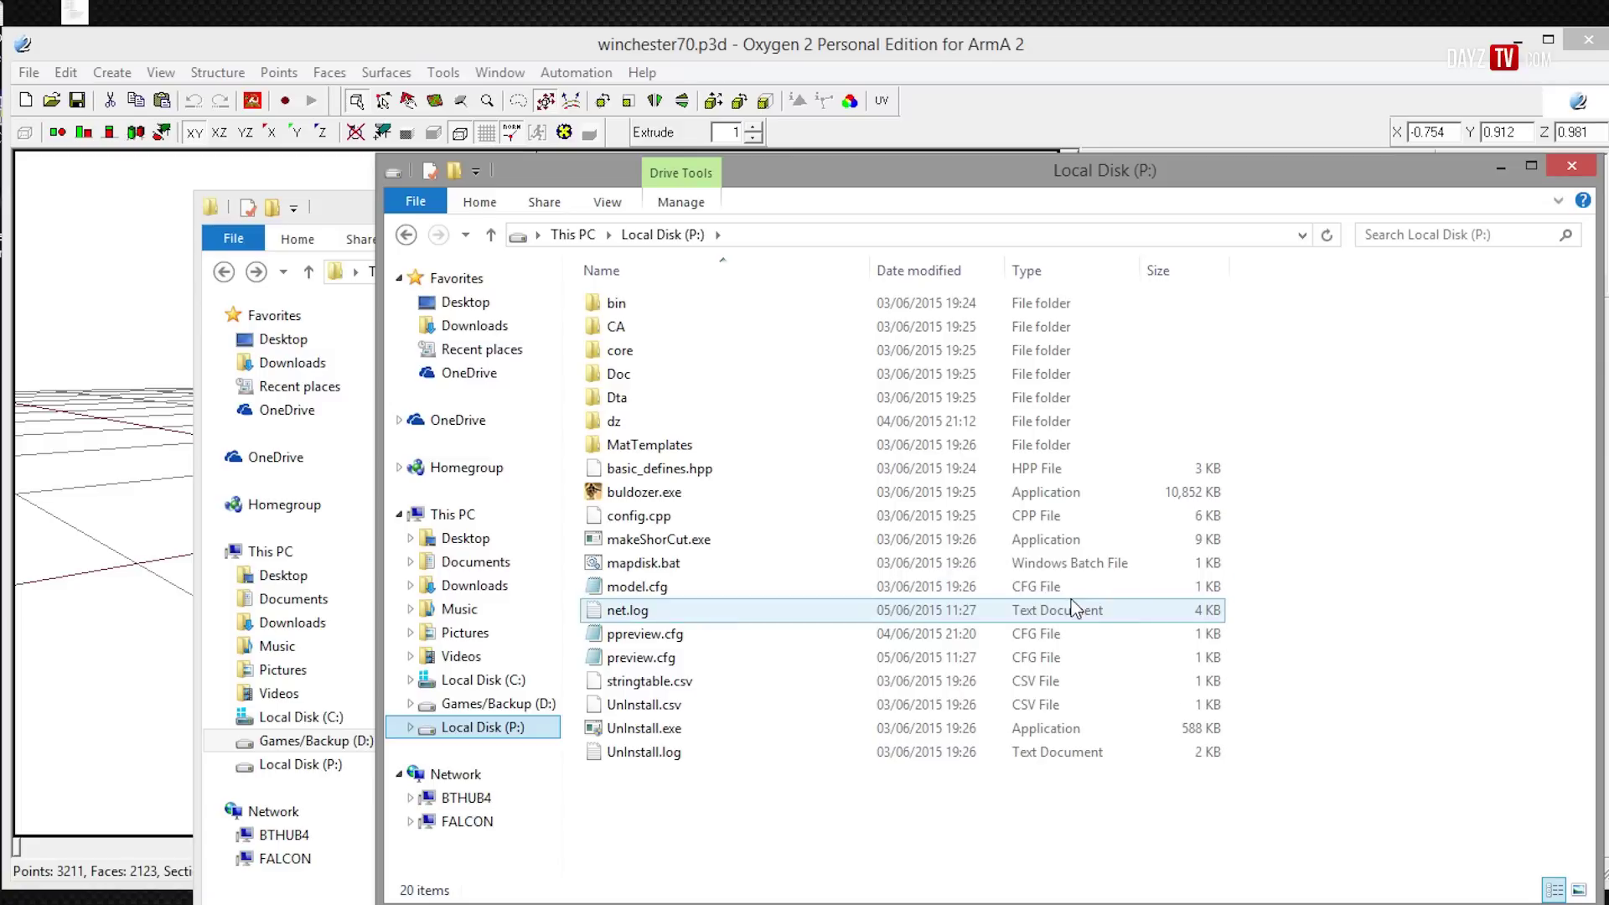
- Review the contents of preview.cfg on the P: drive, look through dz\weapons\firearms, and return to the drive root
double_click(640, 657)
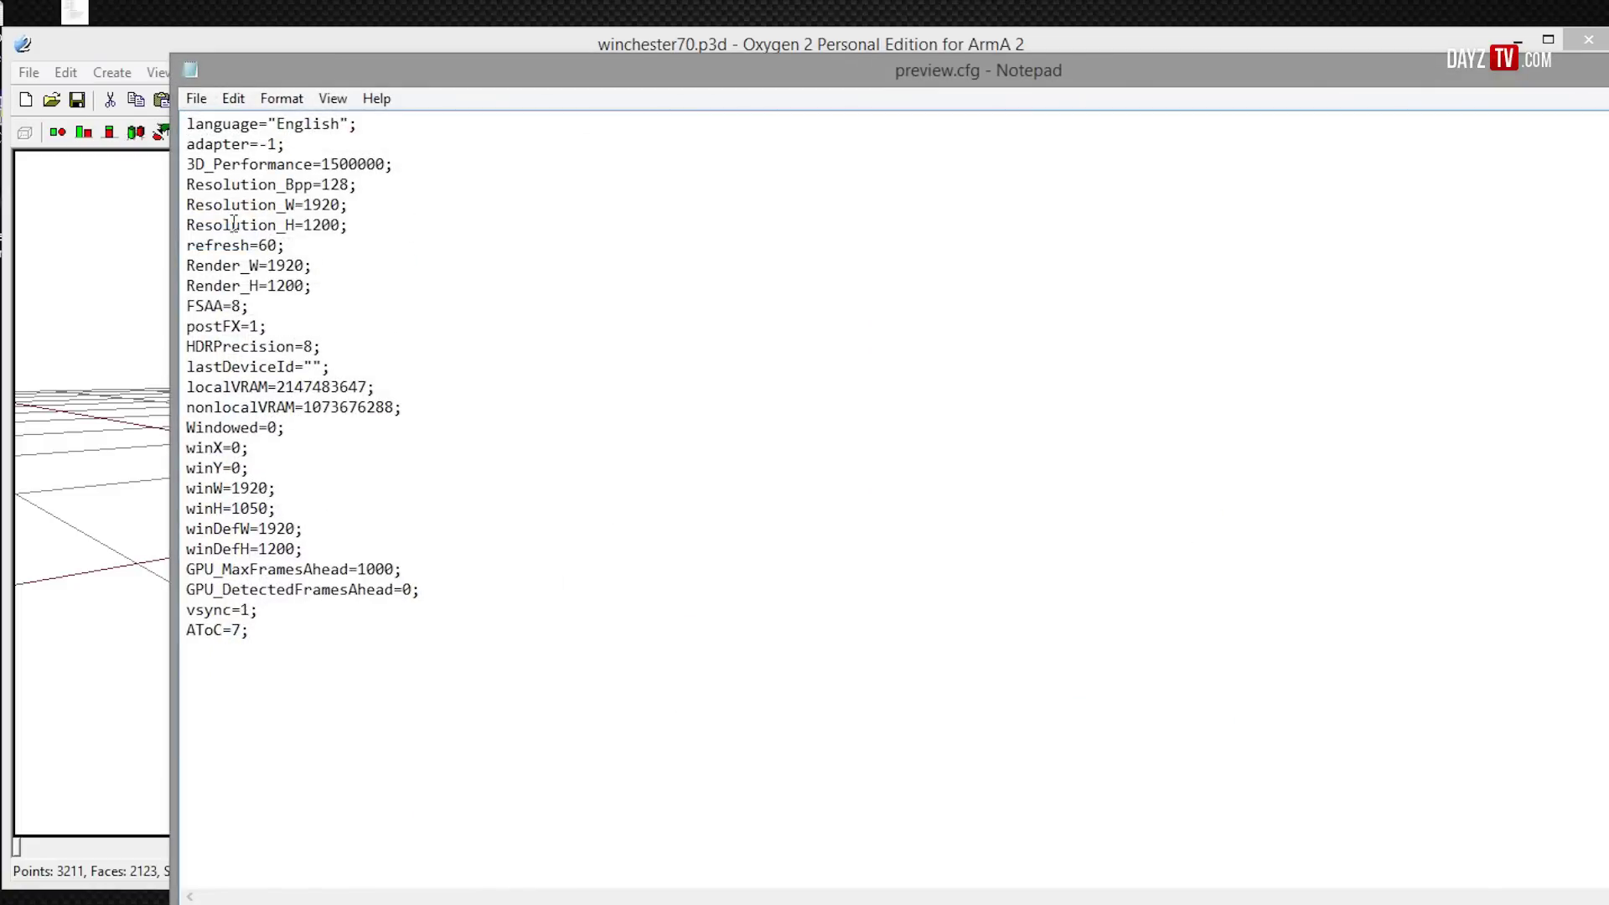
key(alt+F4)
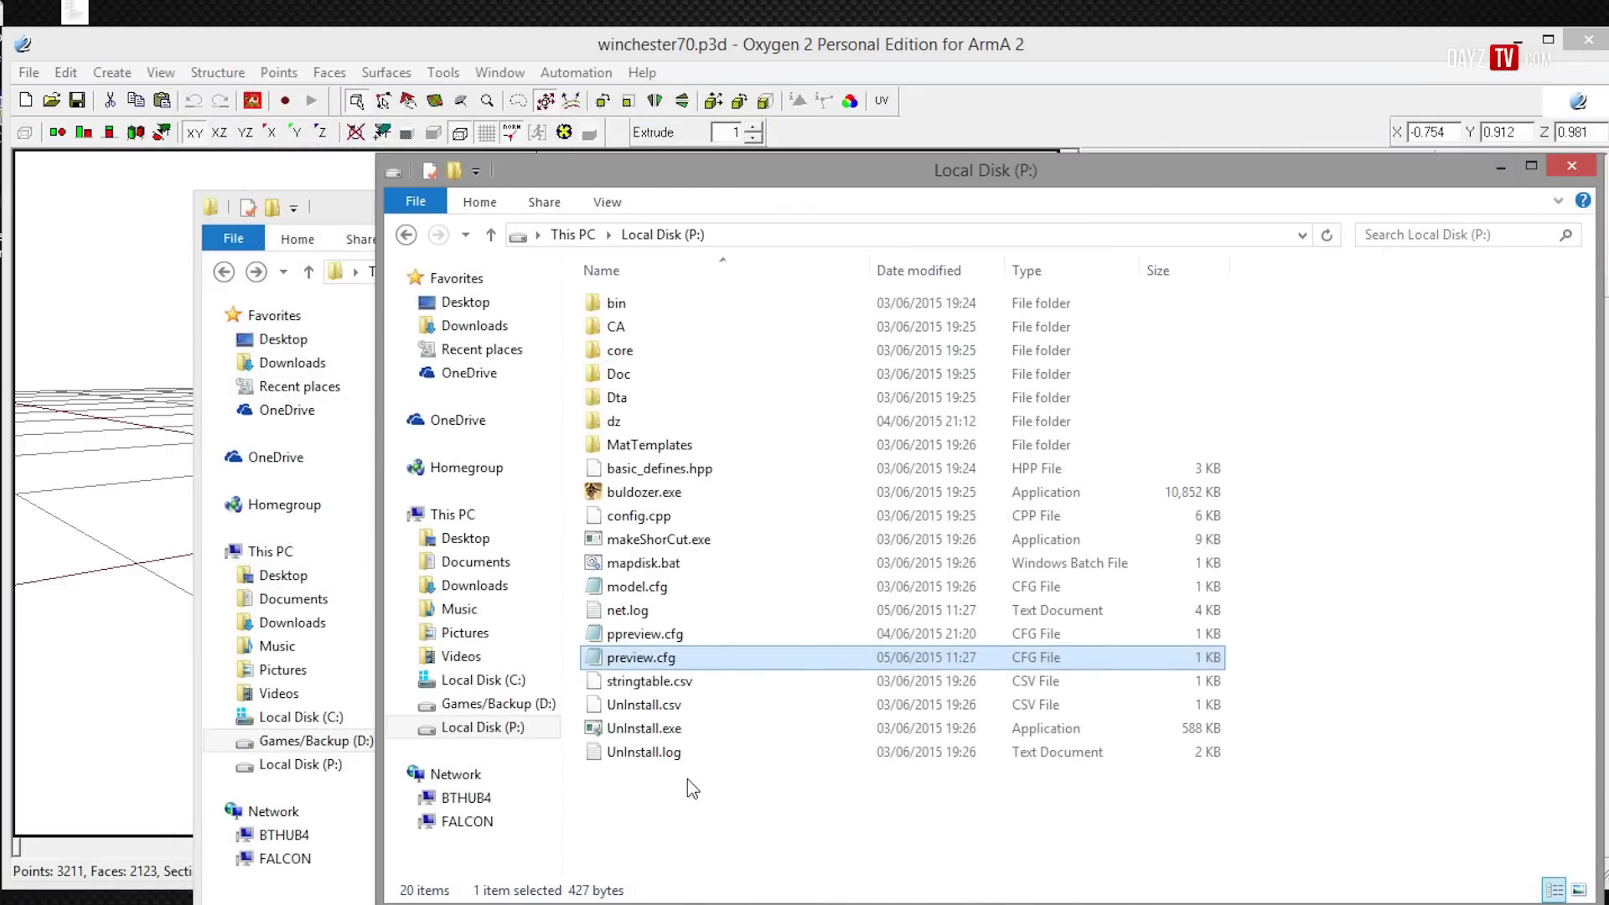
double_click(632, 394)
double_click(635, 303)
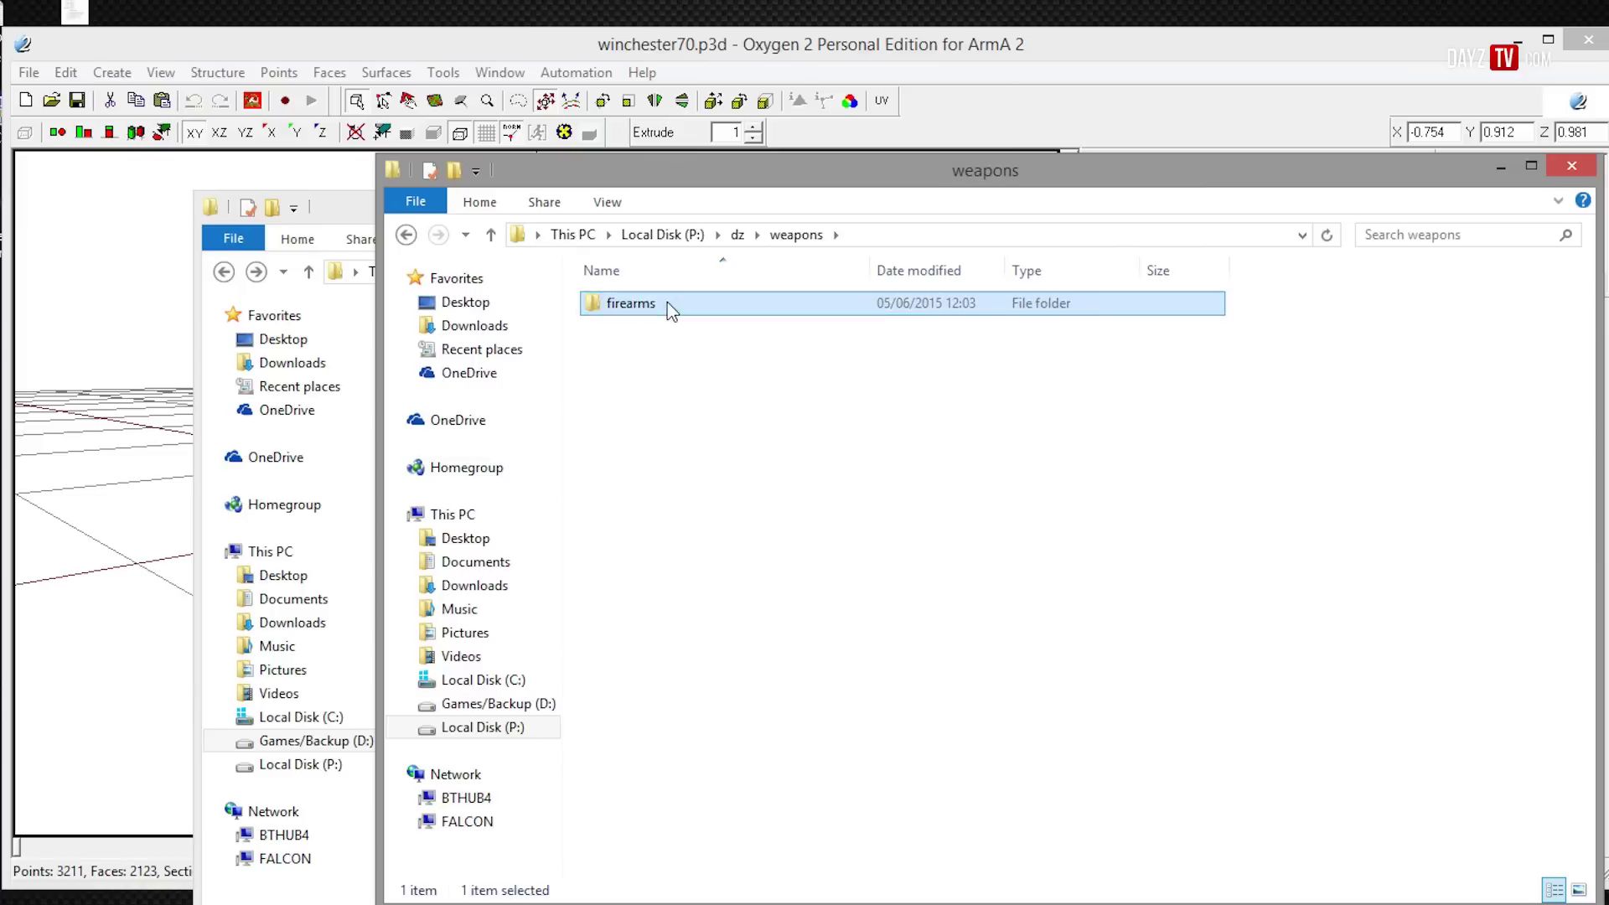
double_click(667, 302)
click(406, 235)
click(406, 234)
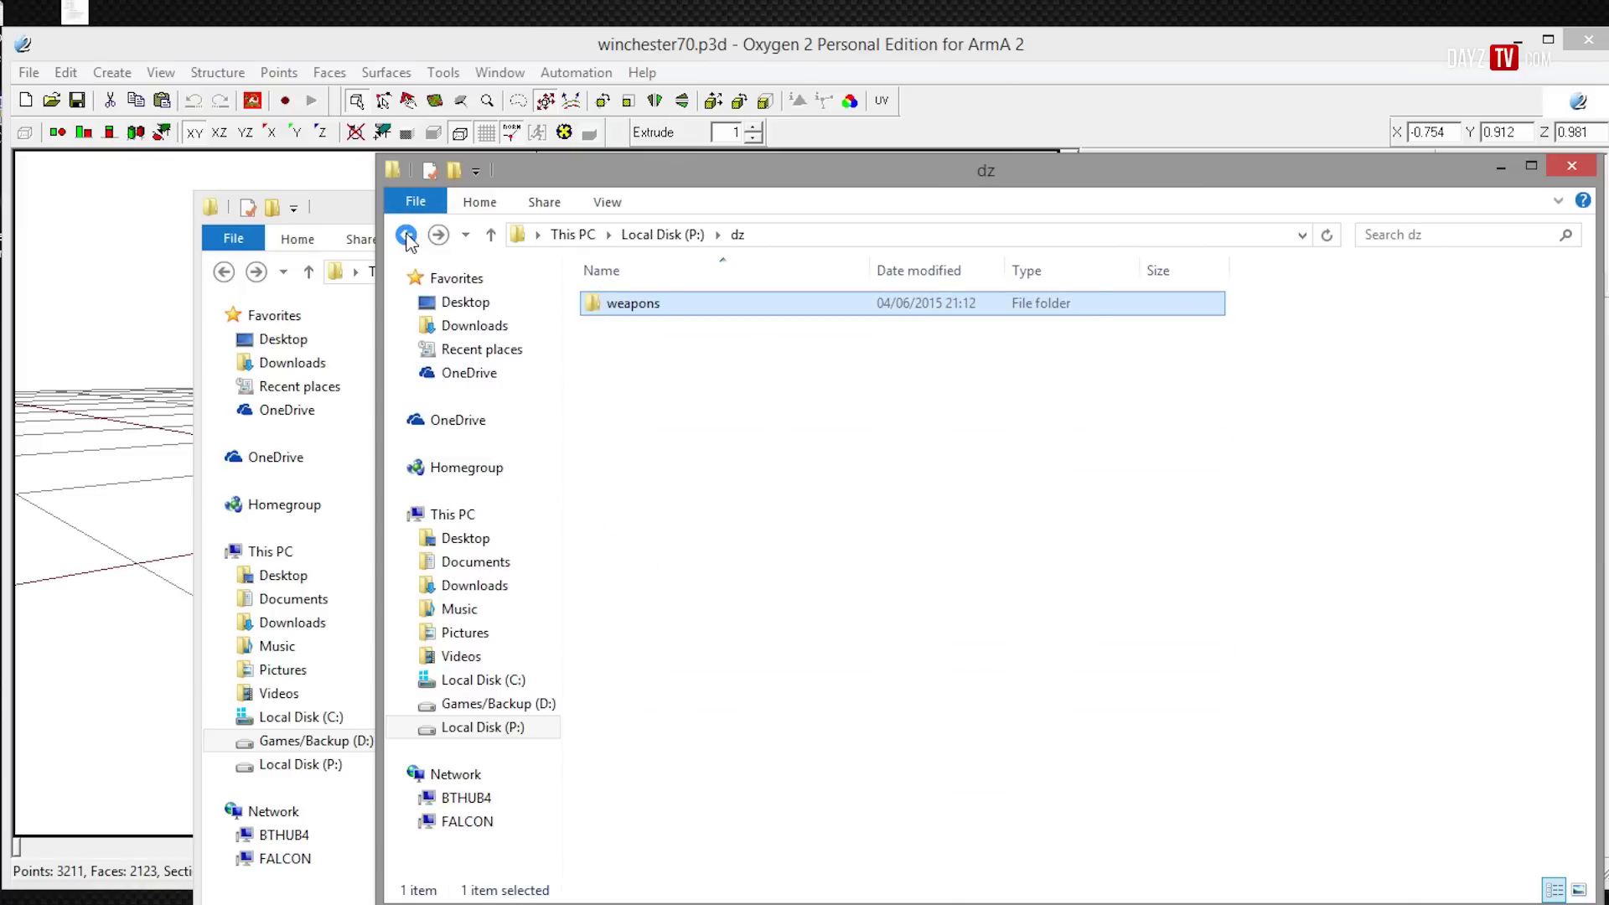
click(407, 235)
- Switch to Oxygen 2, accept the External Viewer setting that uses p:\preview.cfg, and restart Buldozer
click(630, 39)
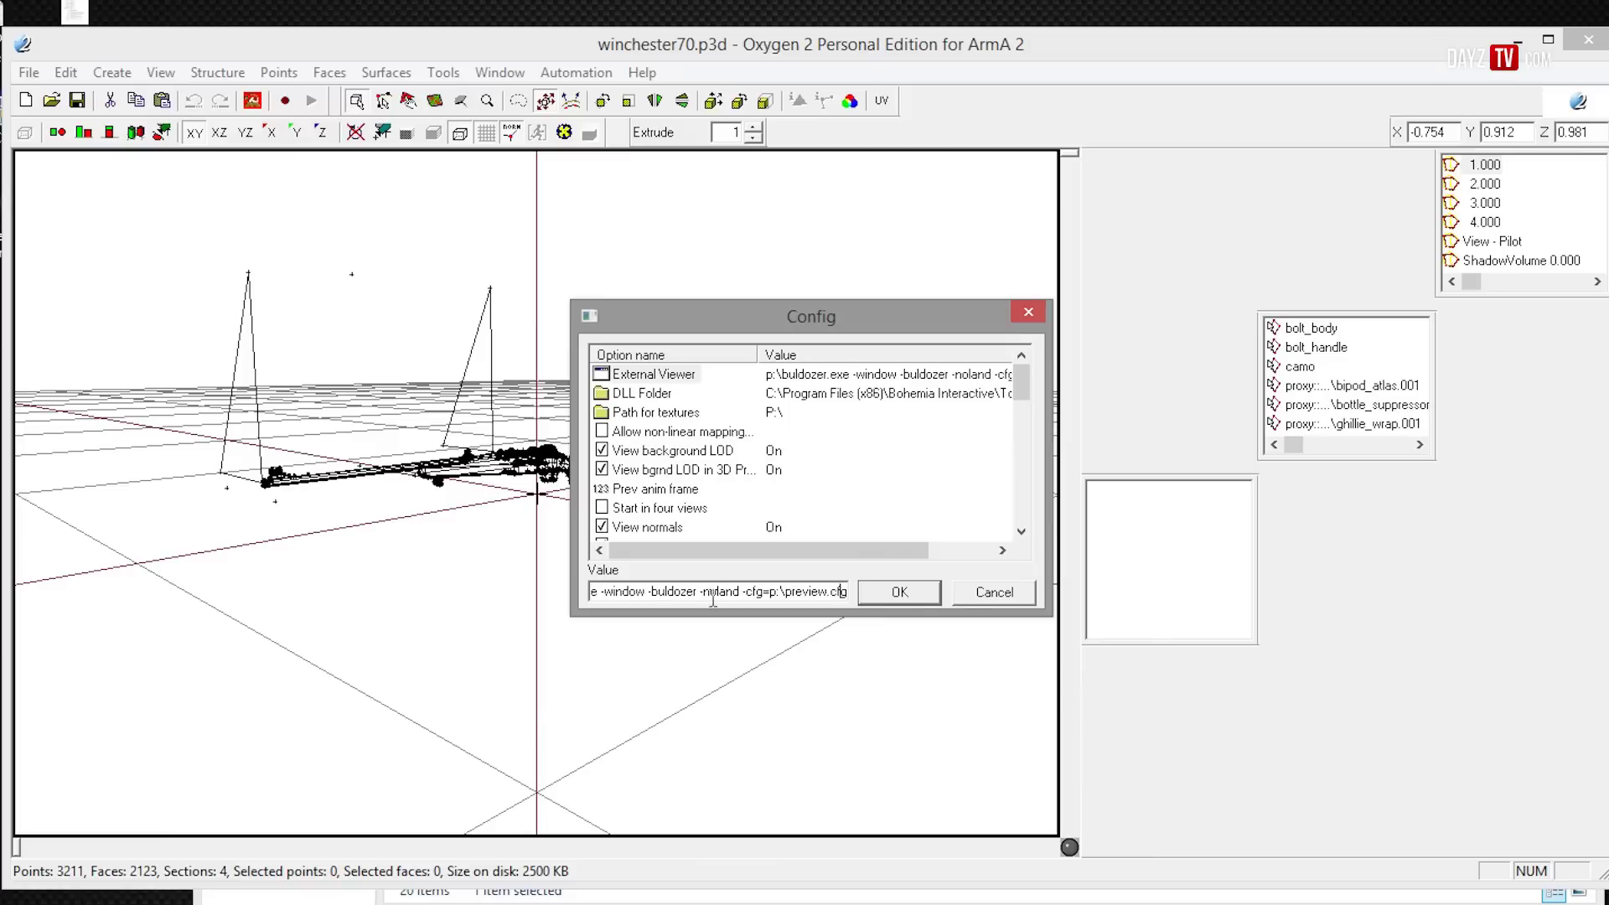
click(900, 593)
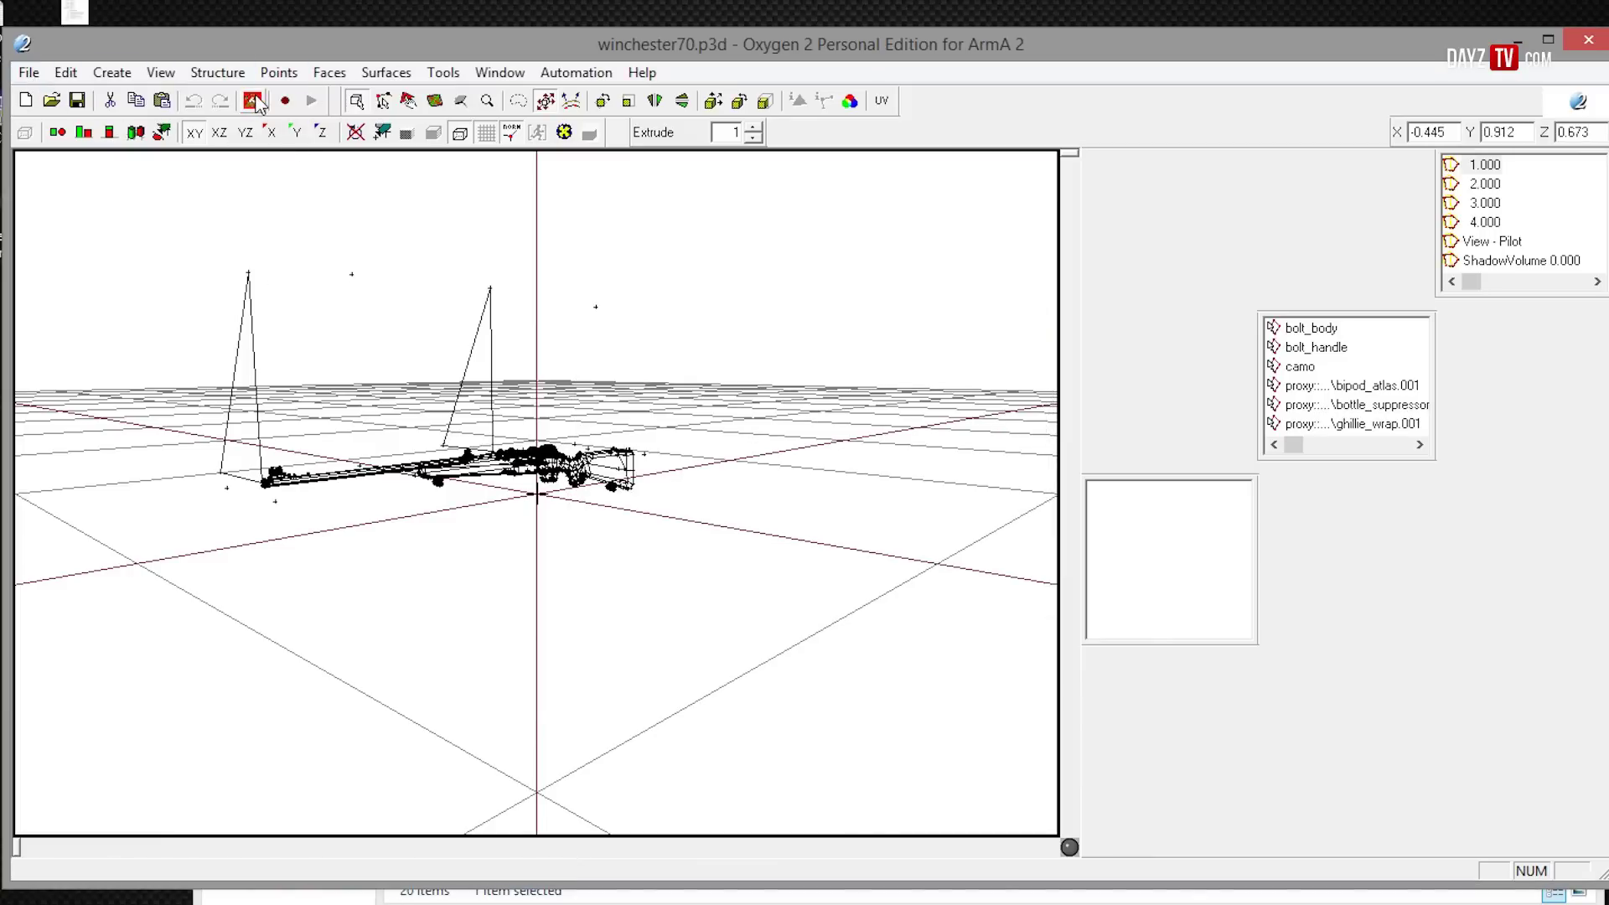
click(254, 101)
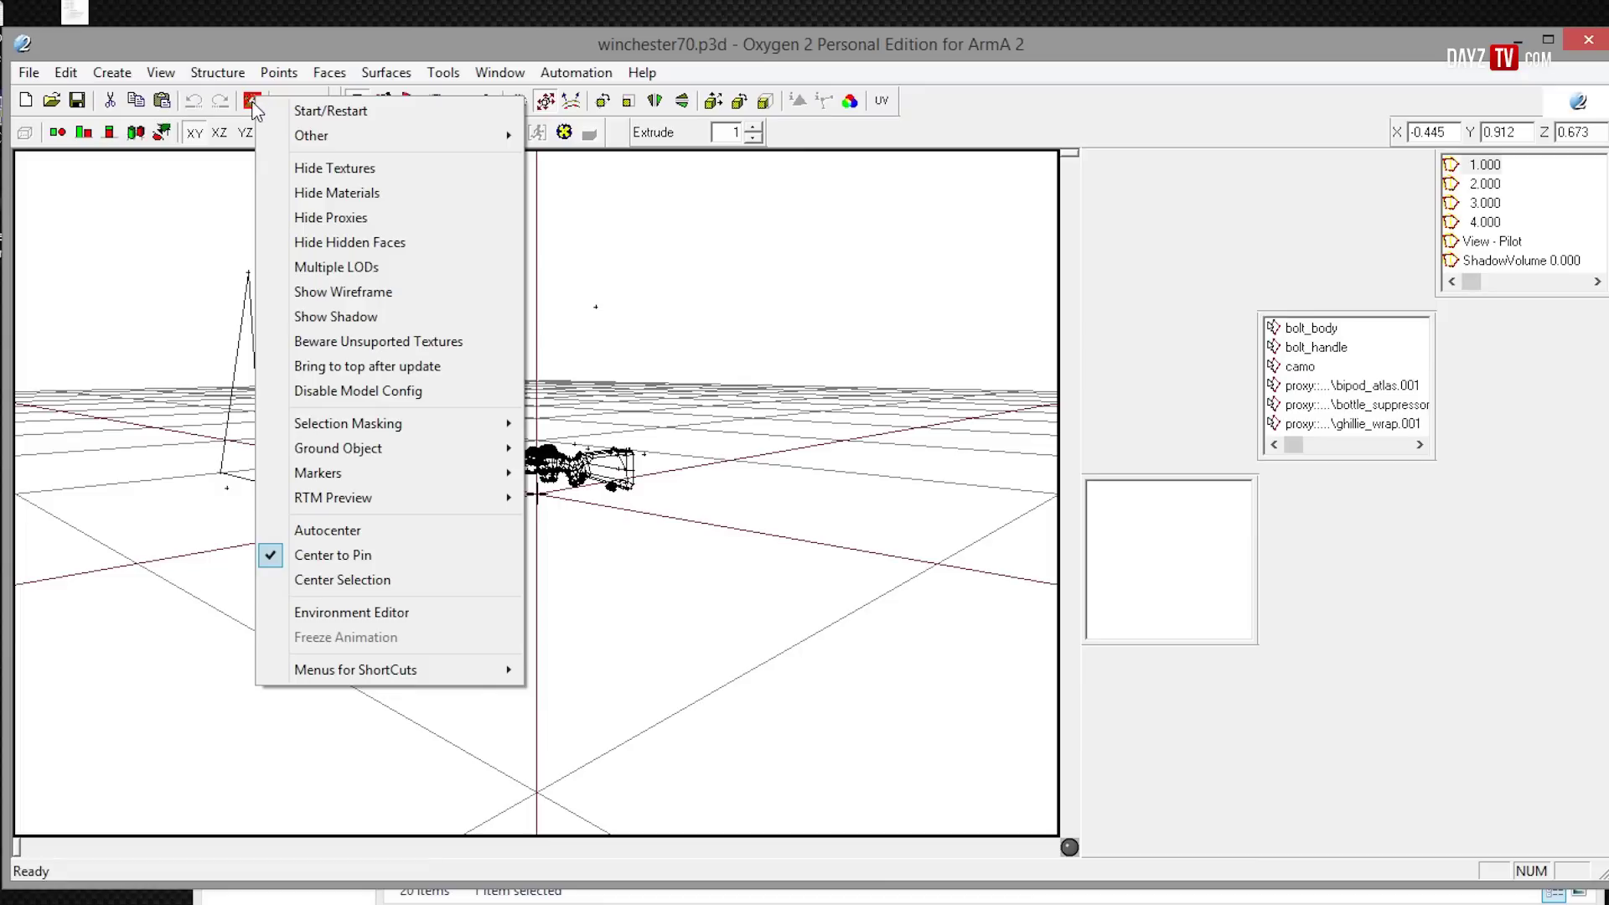
click(335, 112)
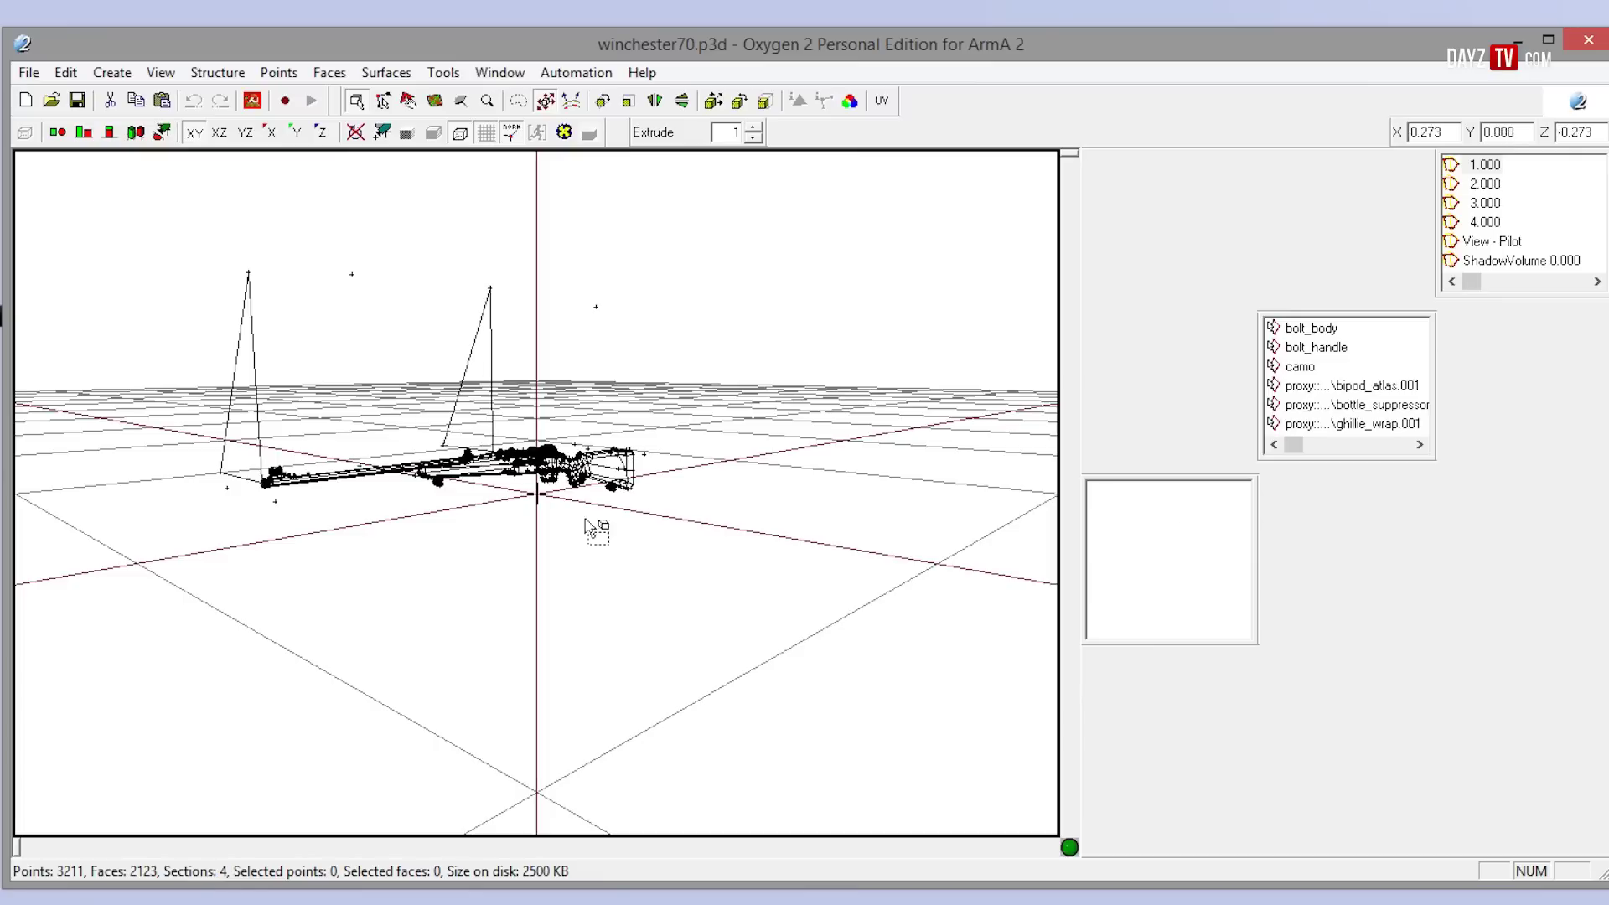
- Select all the geometry of the winchester70 model and enlarge it with a freehand transform
drag(151, 587, 791, 204)
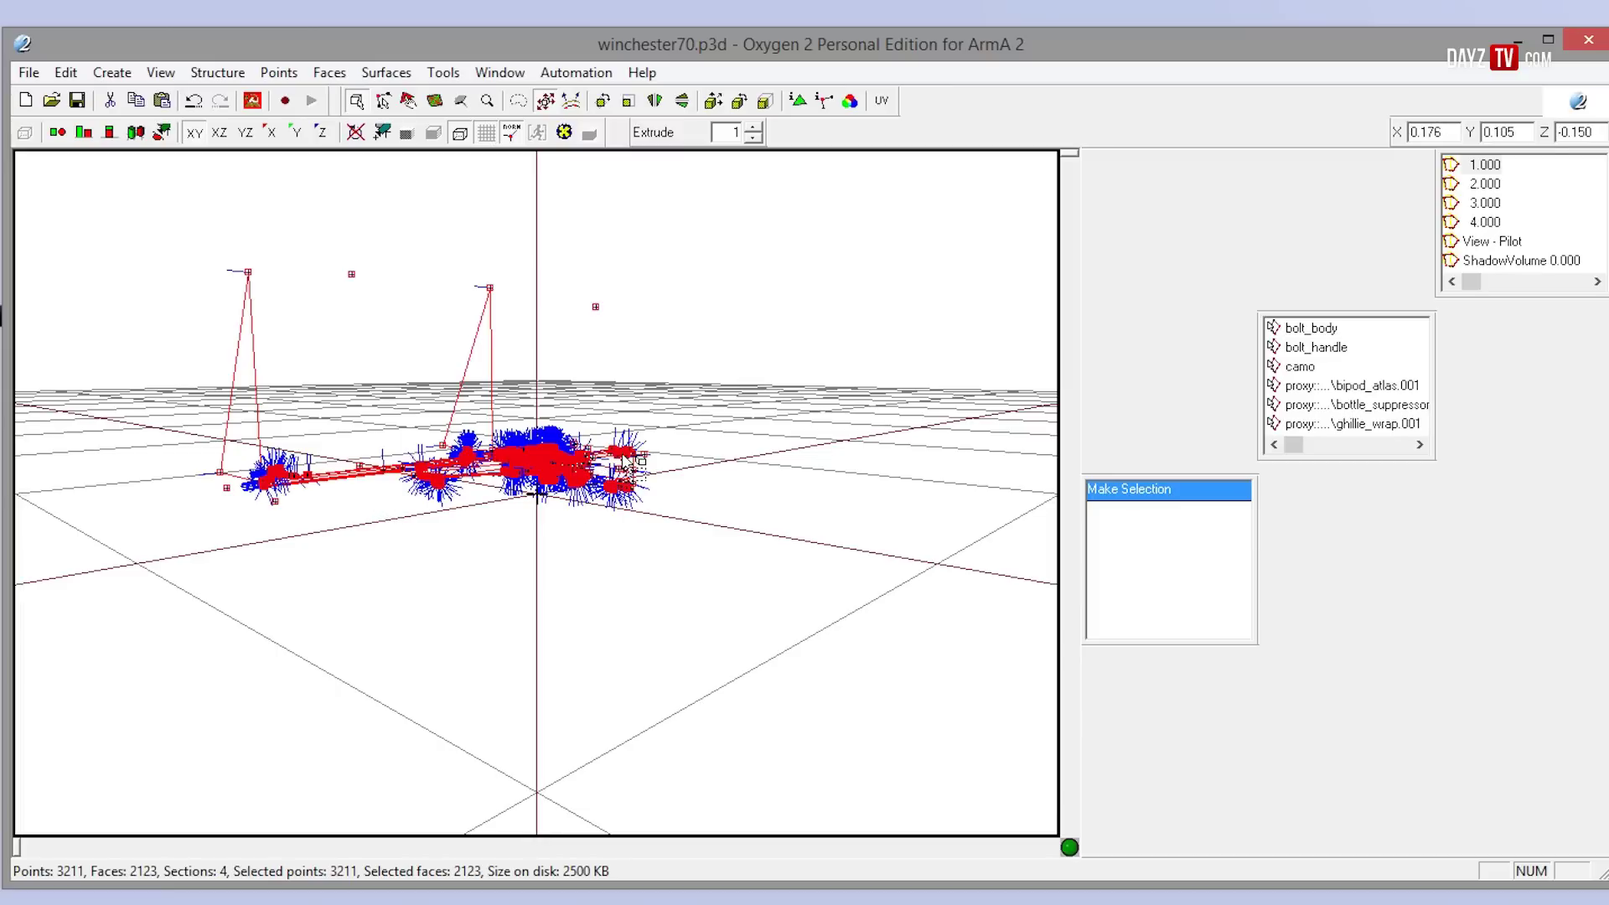
mouse_move(525, 459)
mouse_down()
mouse_move(615, 379)
mouse_move(651, 302)
mouse_move(723, 5)
mouse_move(609, 468)
mouse_up()
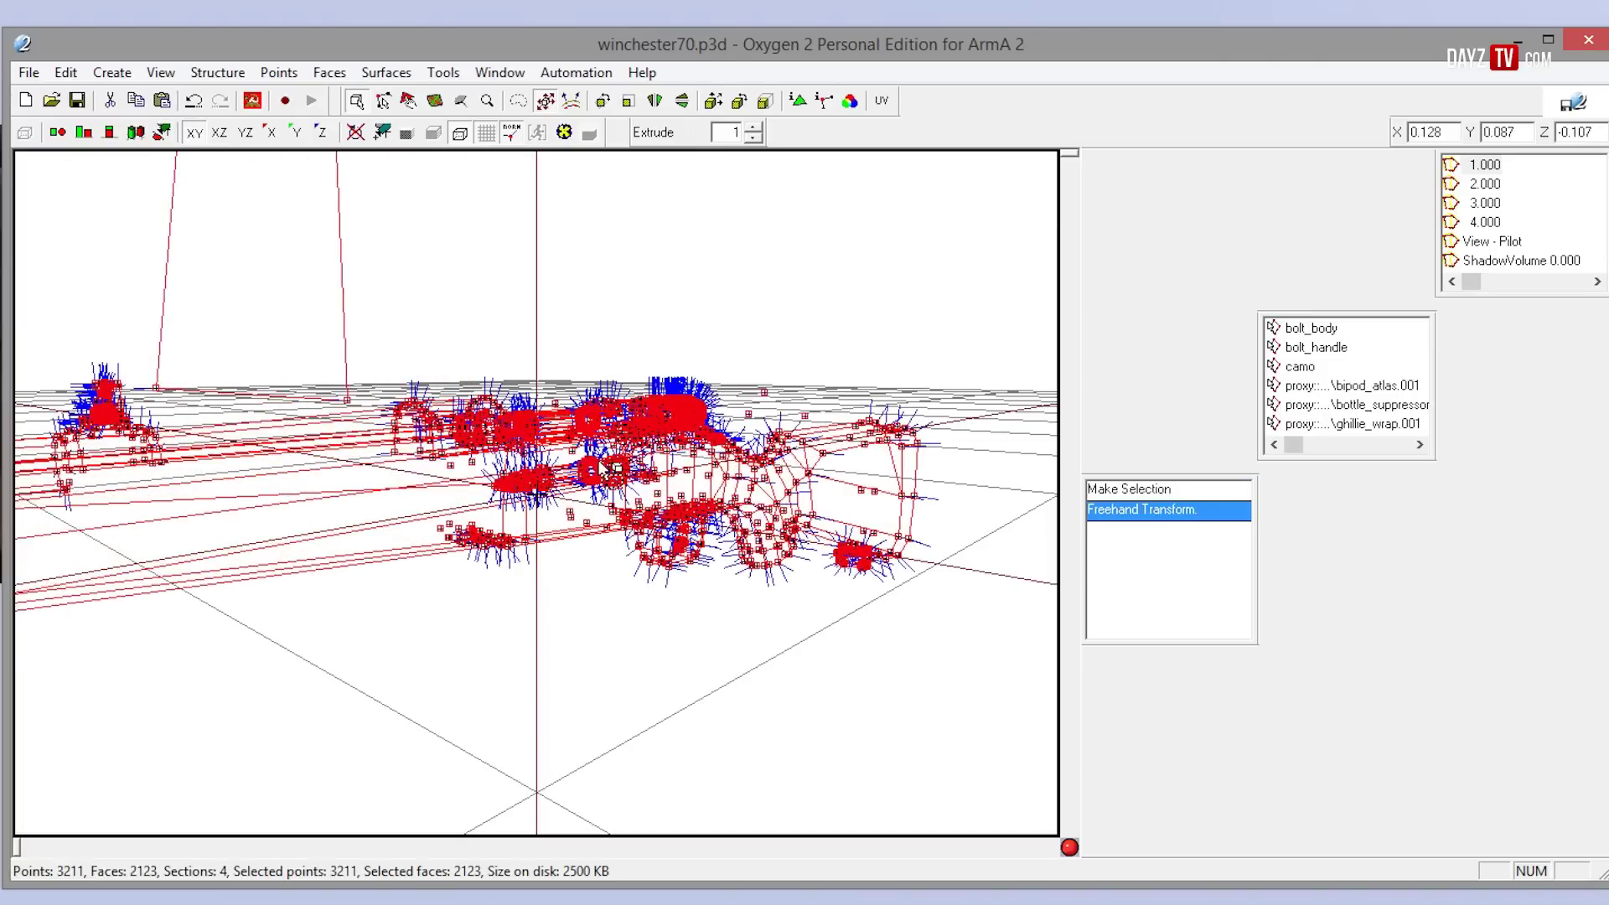
drag(656, 408, 712, 151)
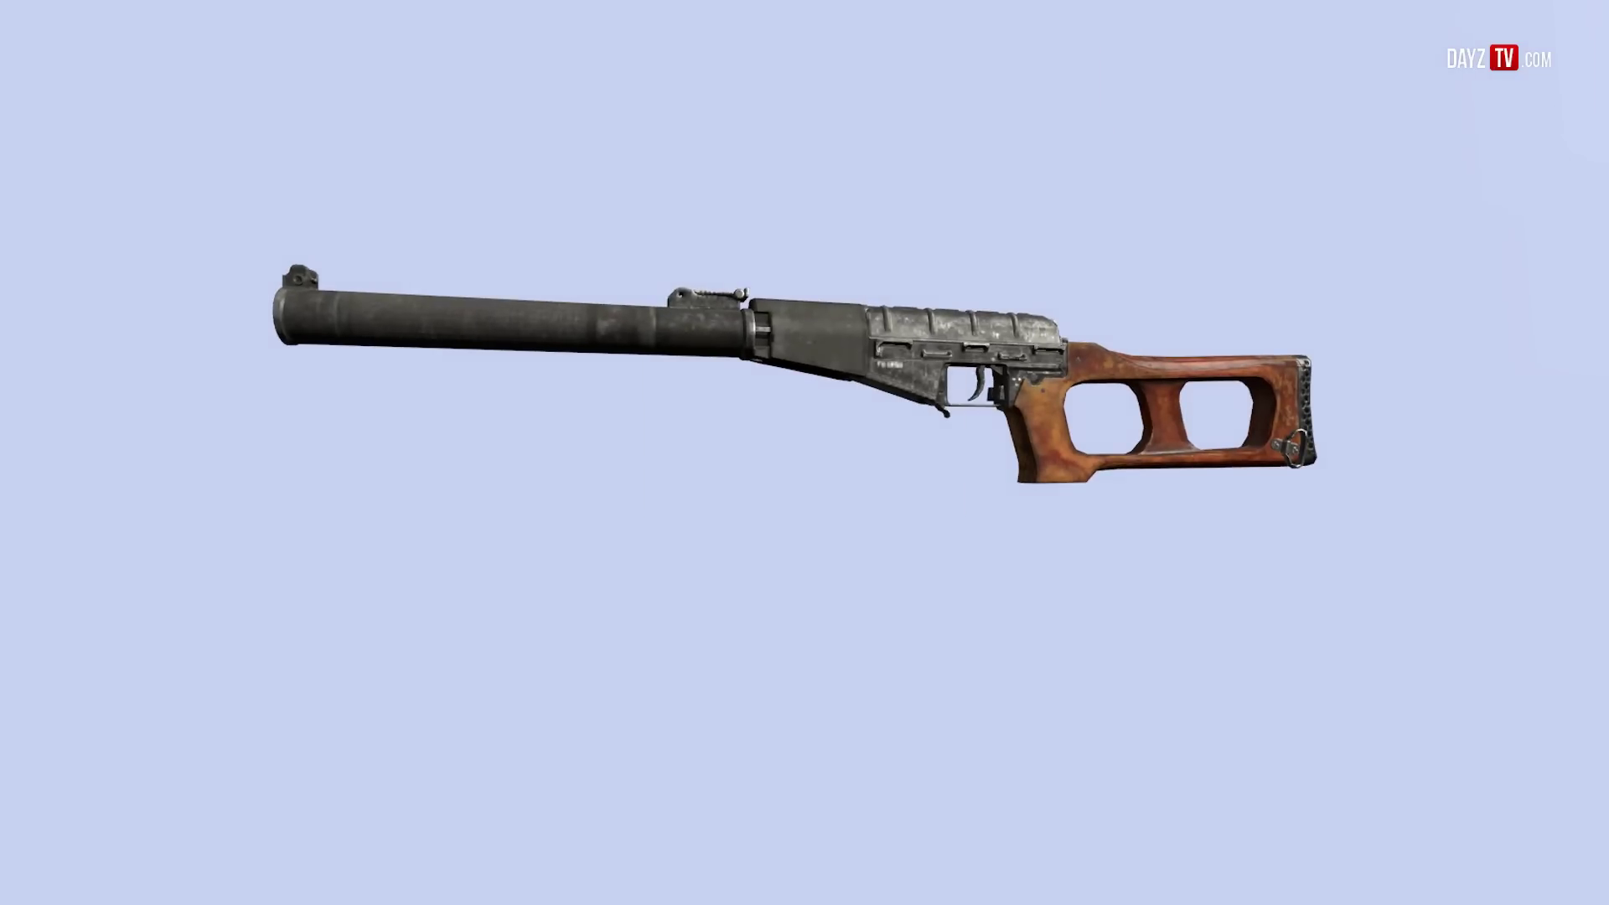
- Switch to VSS.p3d in Oxygen 2, select the whole rifle model and scale it up to about 251
key(alt+Tab)
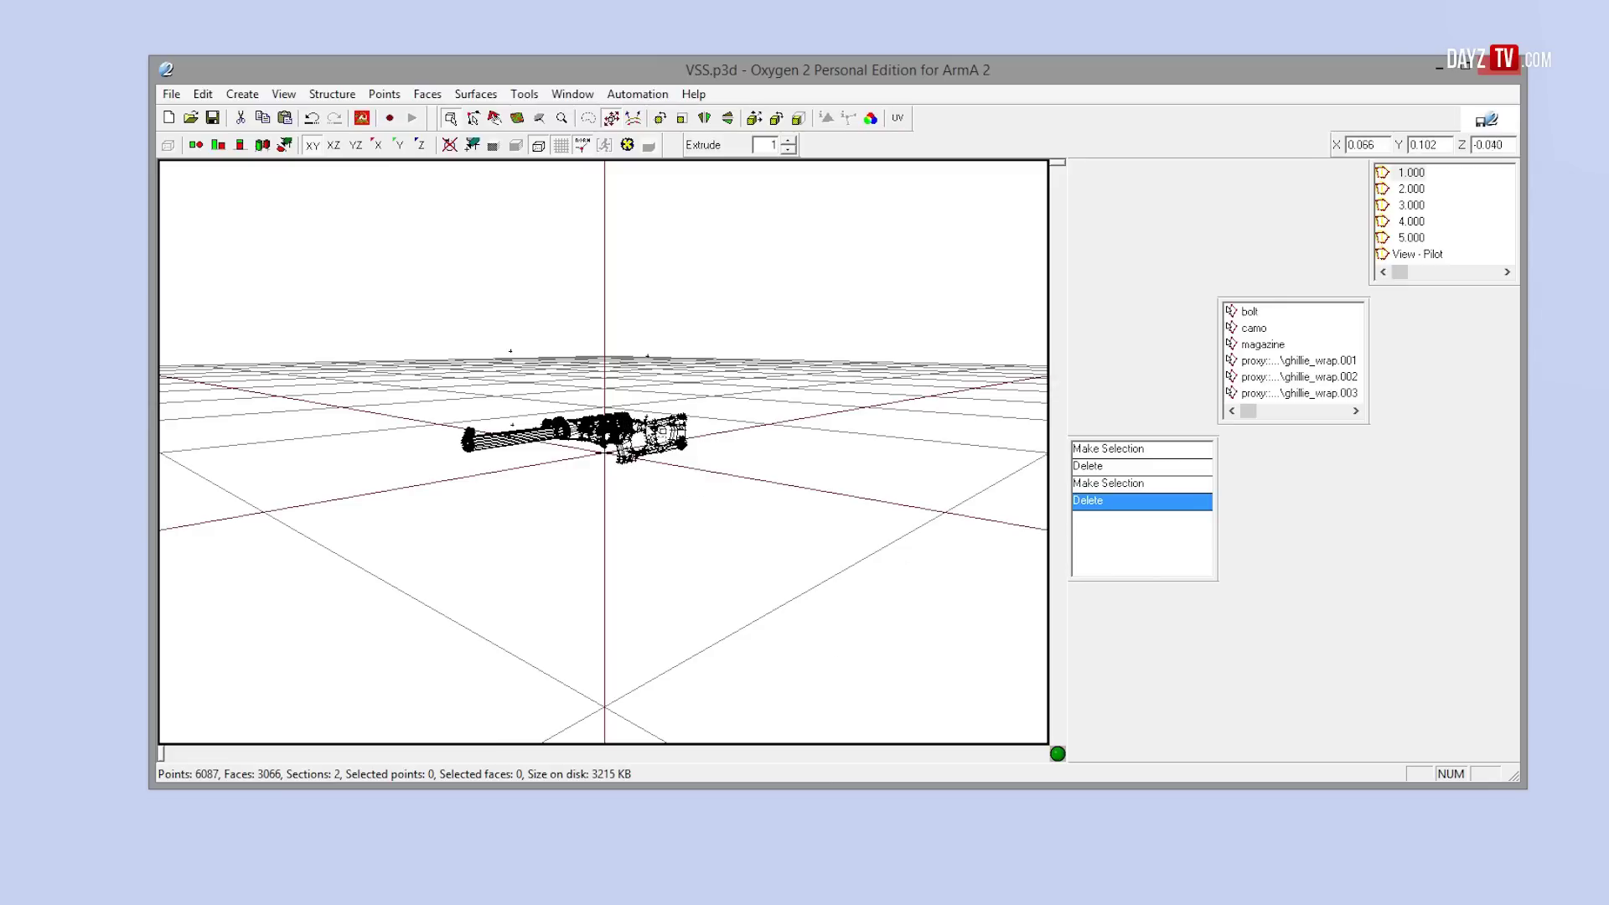
drag(762, 532, 432, 318)
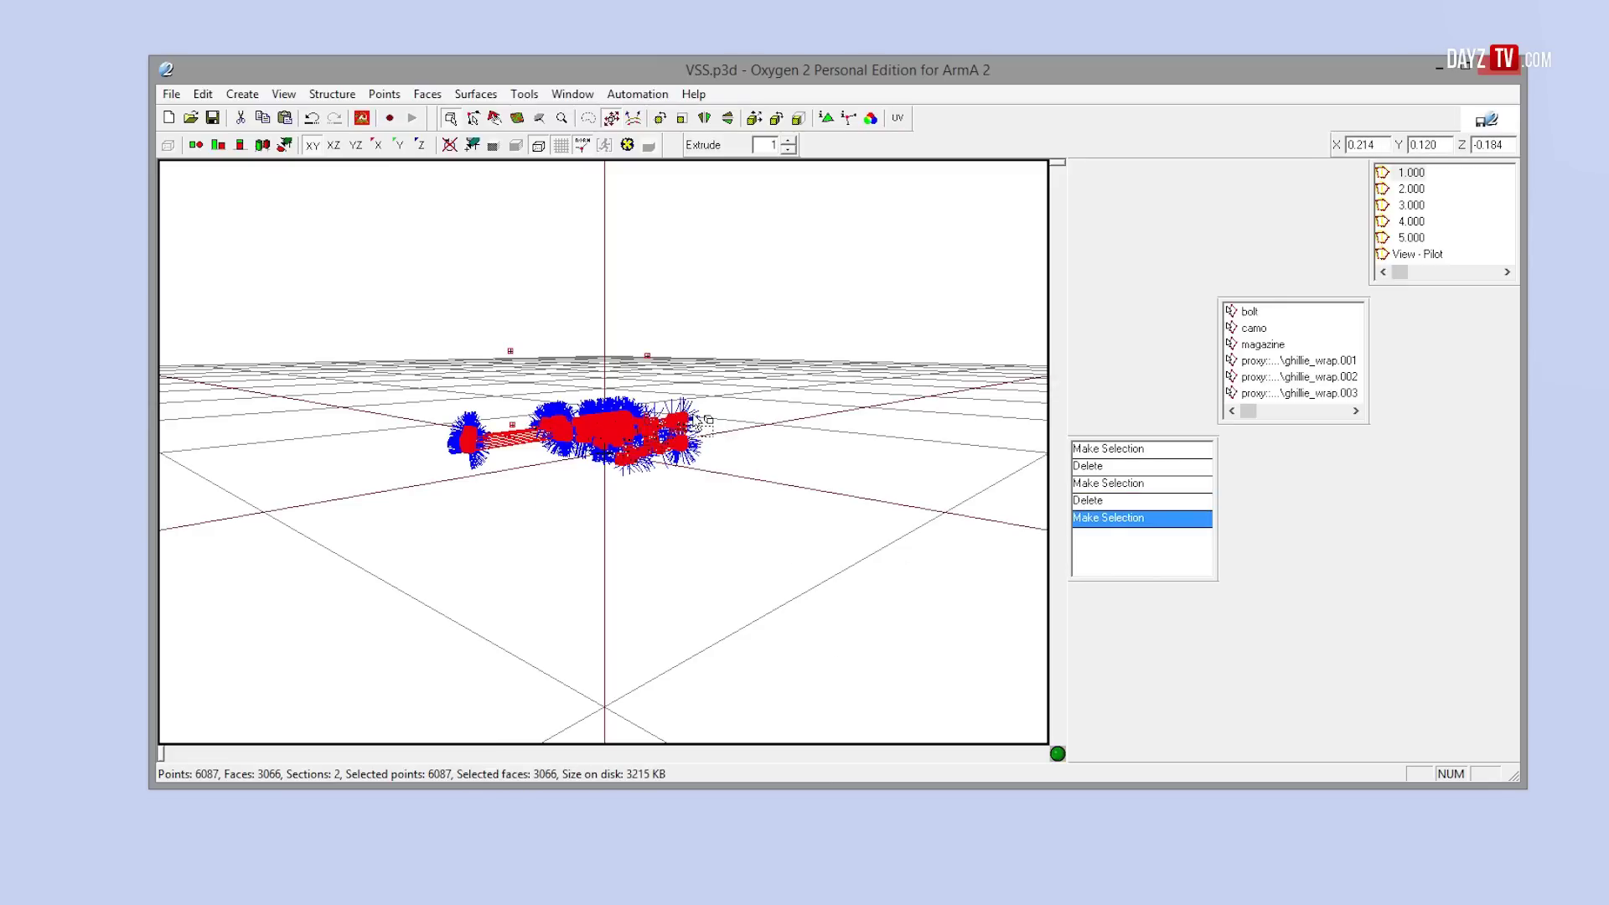
scroll(736, 380, up, 10)
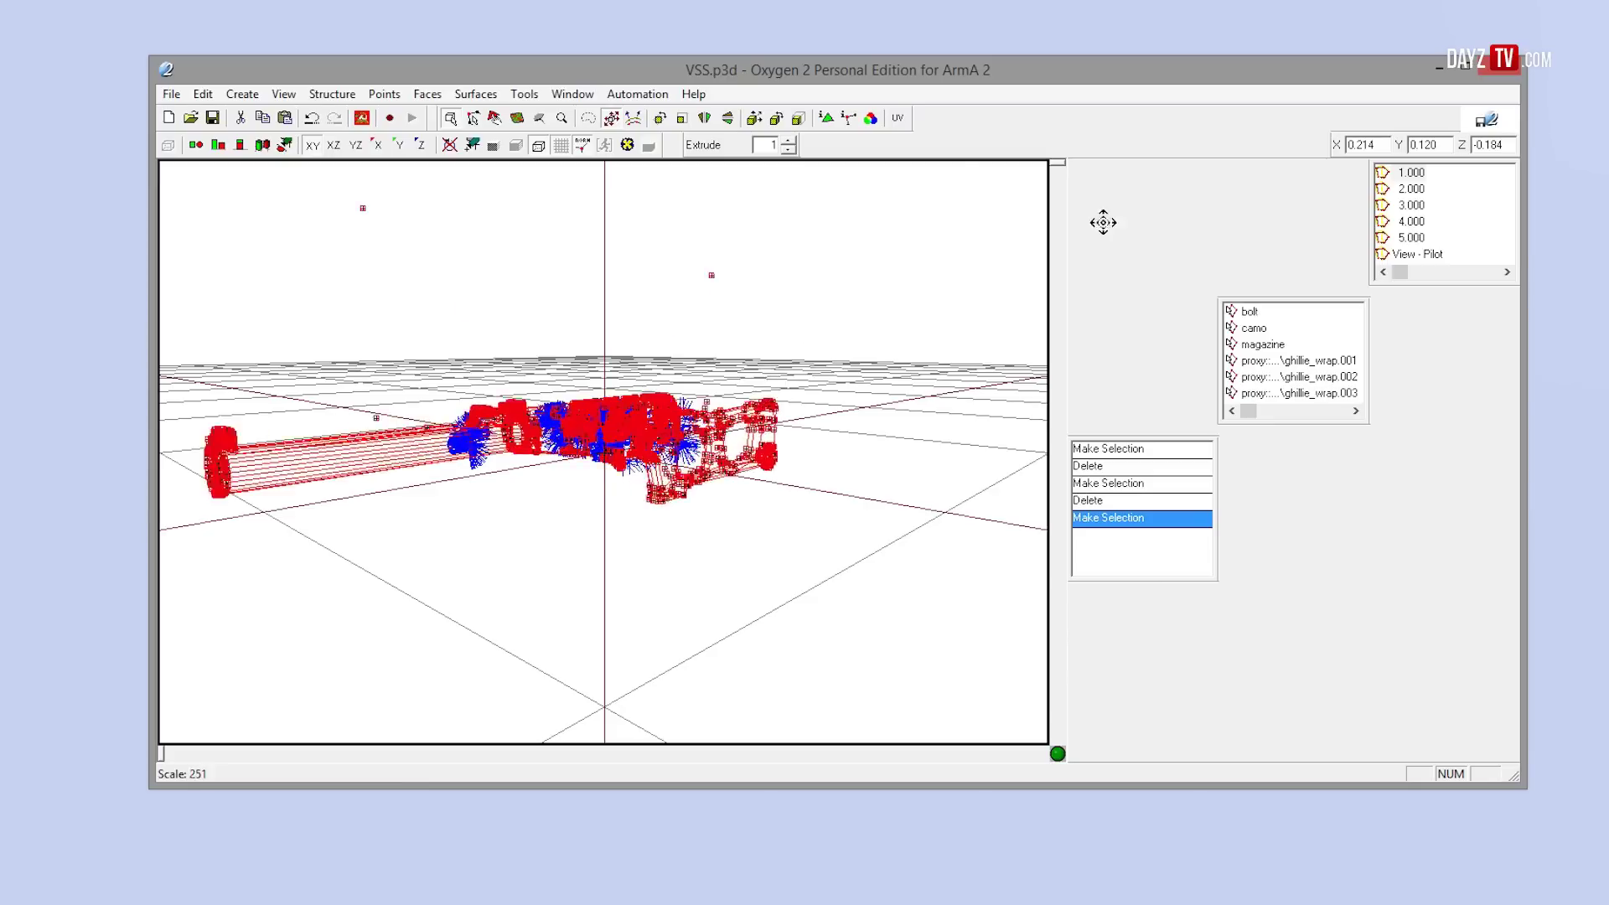